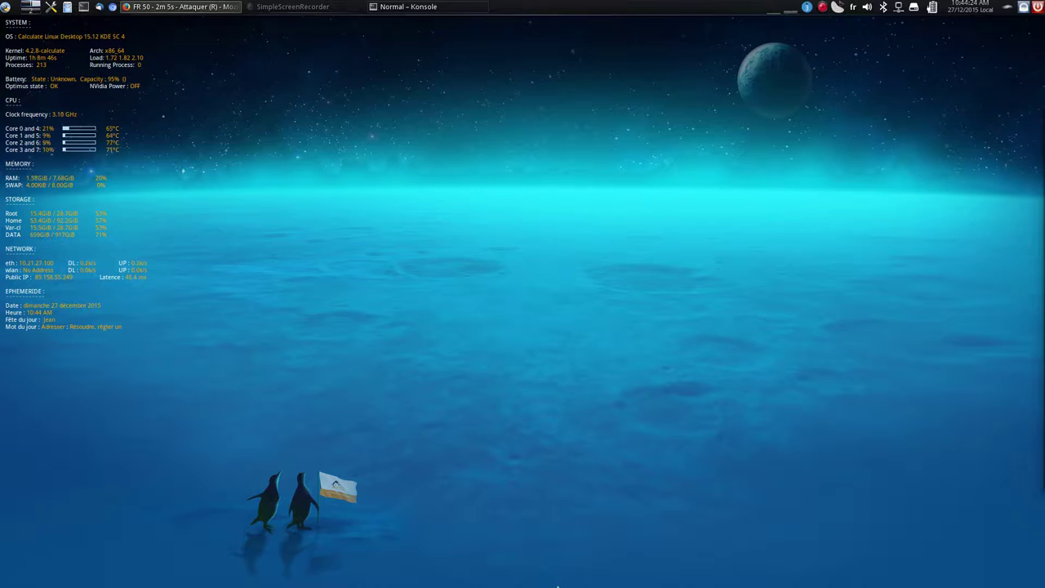
# Launch VirtualBox and position the Manager window showing the VideoInstallfedo machine
pyautogui.moveTo(543, 584)
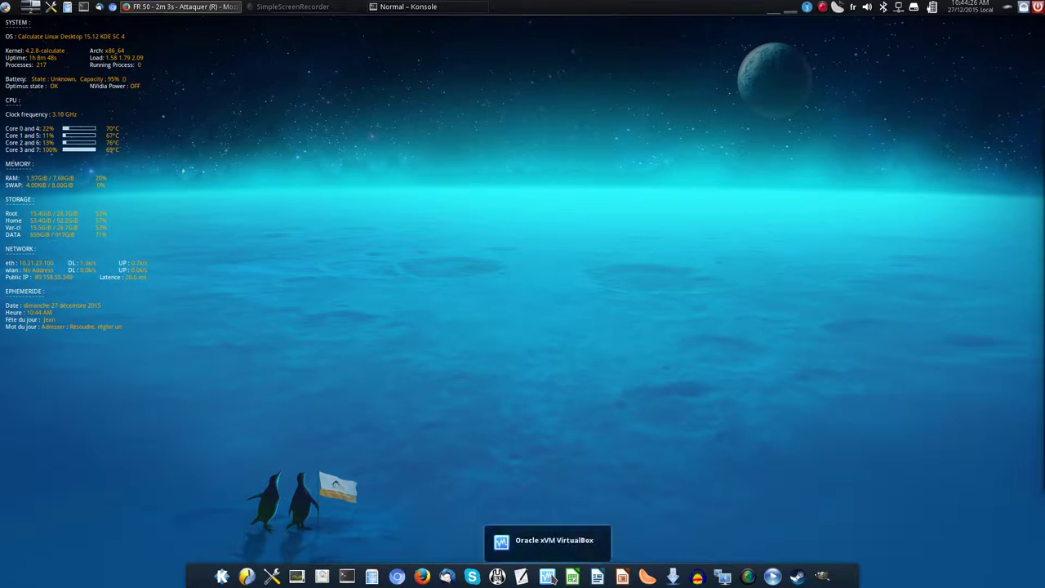
pyautogui.click(548, 576)
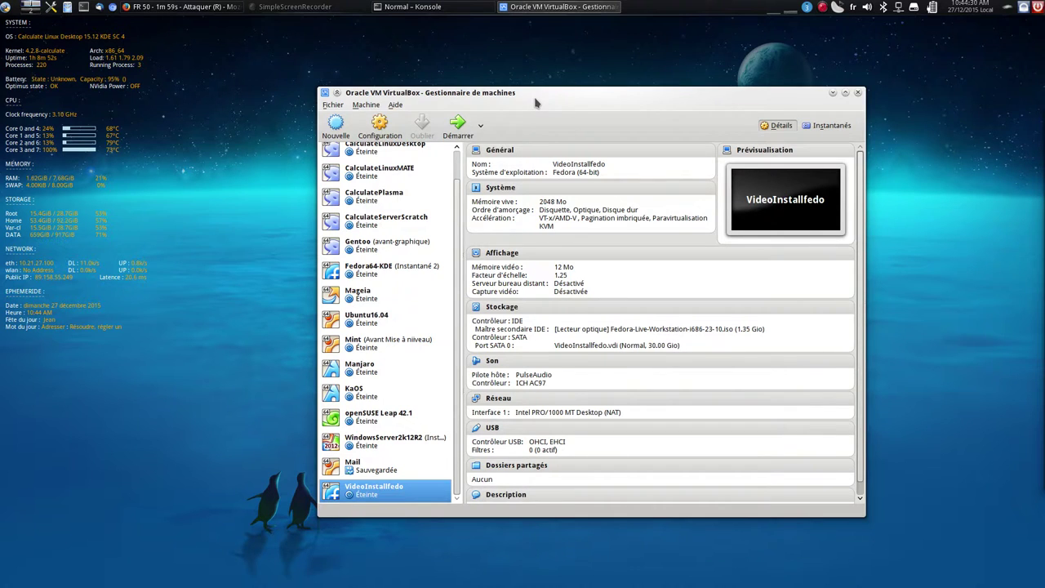
pyautogui.moveTo(533, 92); pyautogui.dragTo(492, 66)
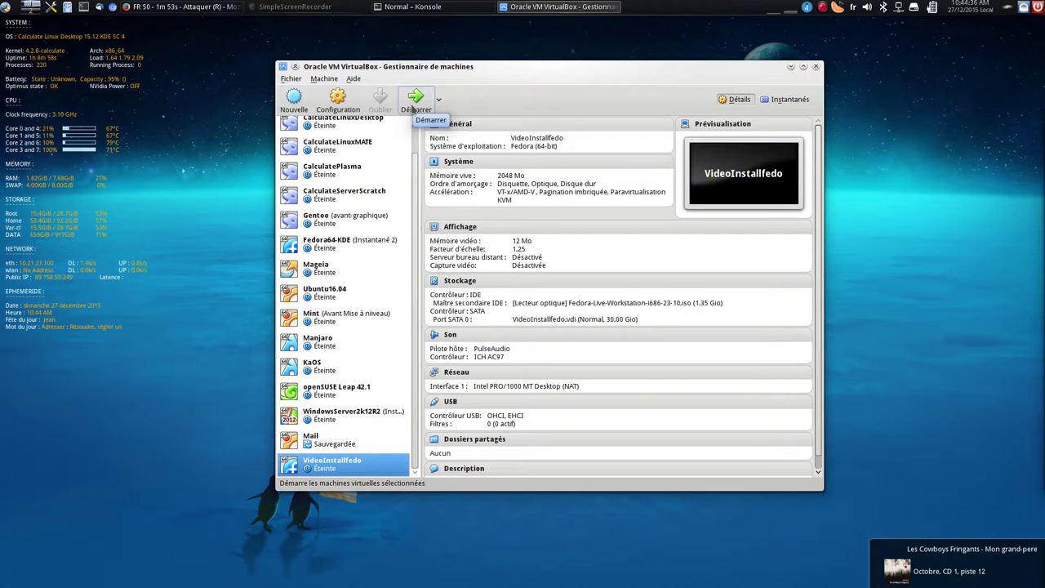
# Start the VideoInstallfedo VM and enter the Troubleshooting boot menu
pyautogui.click(416, 100)
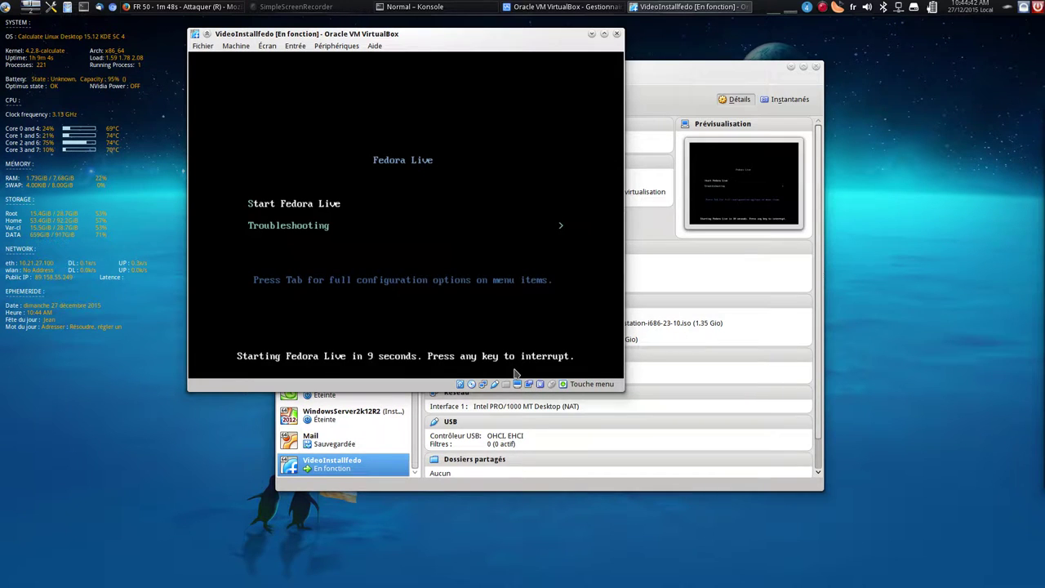
pyautogui.press('Down')
pyautogui.press('Up')
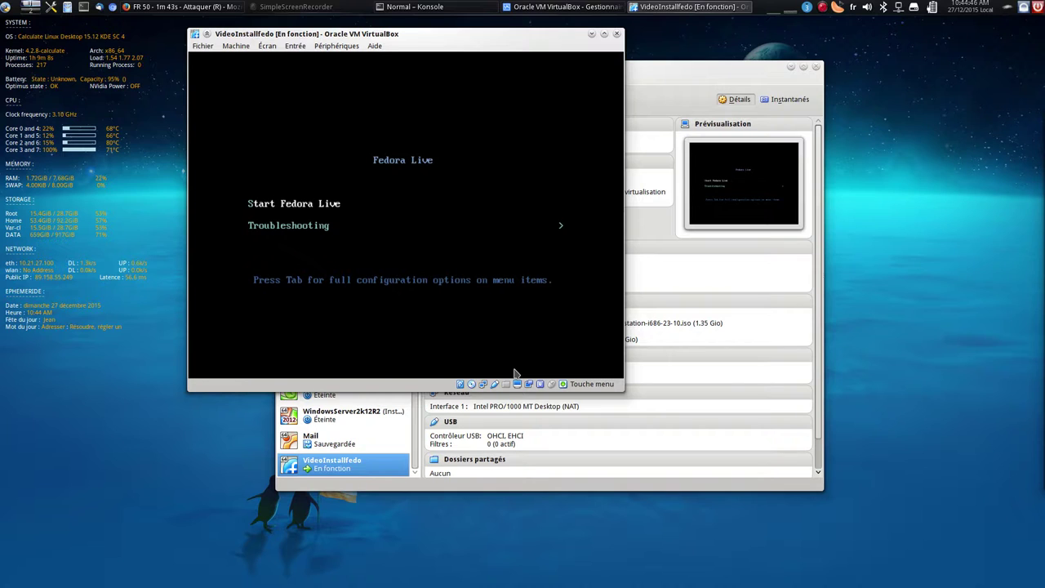
pyautogui.press('Down')
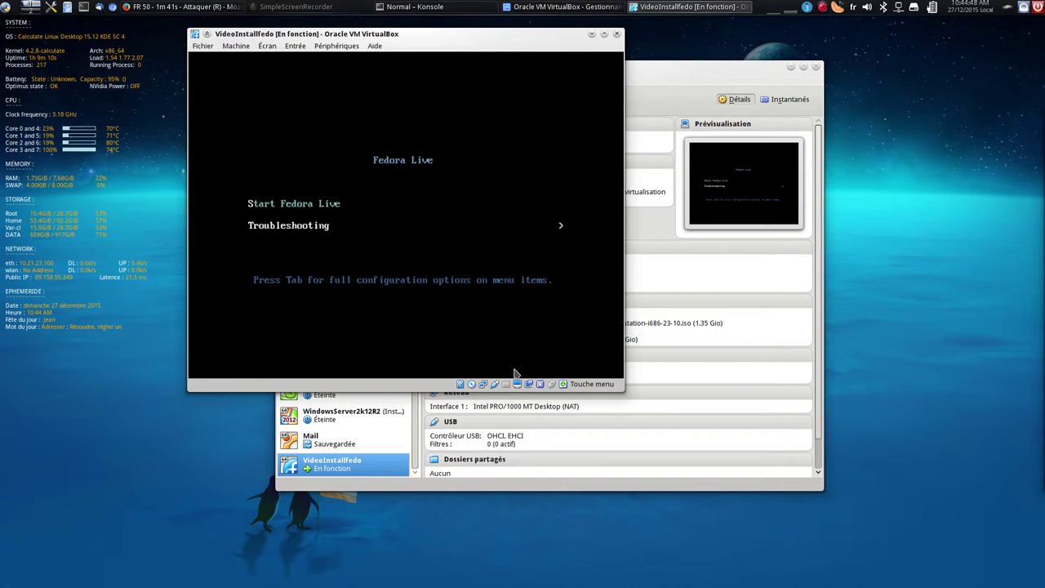
pyautogui.press('Return')
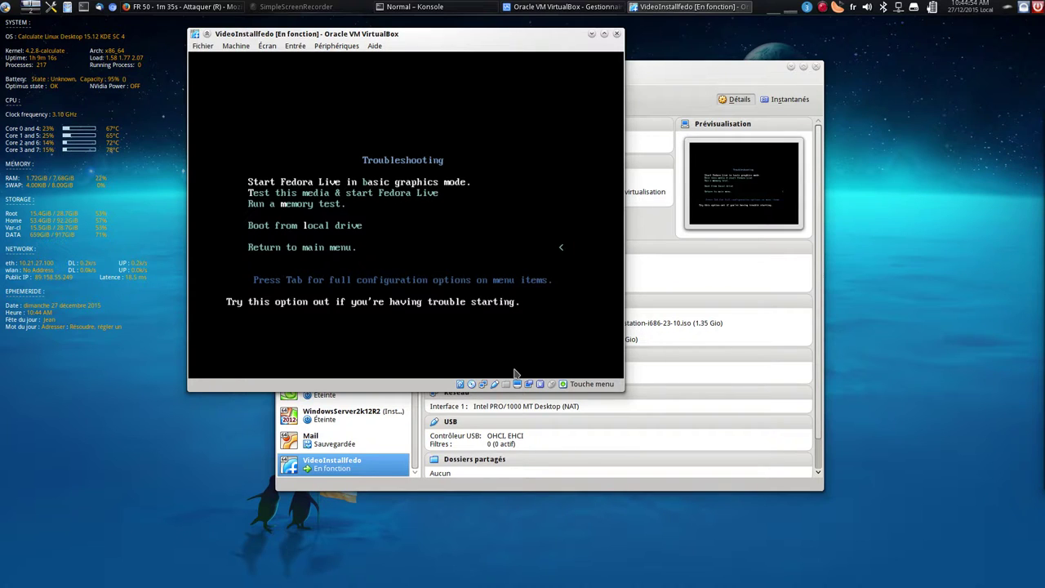
# Browse the media test, memory test and local-drive options, then boot Start Fedora Live
pyautogui.press('Down')
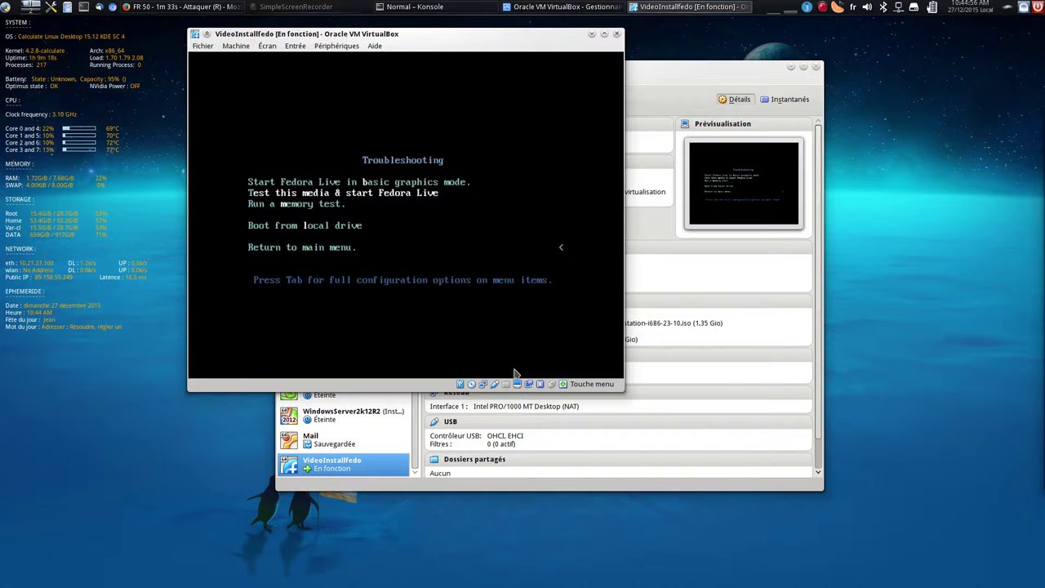
pyautogui.press('Down')
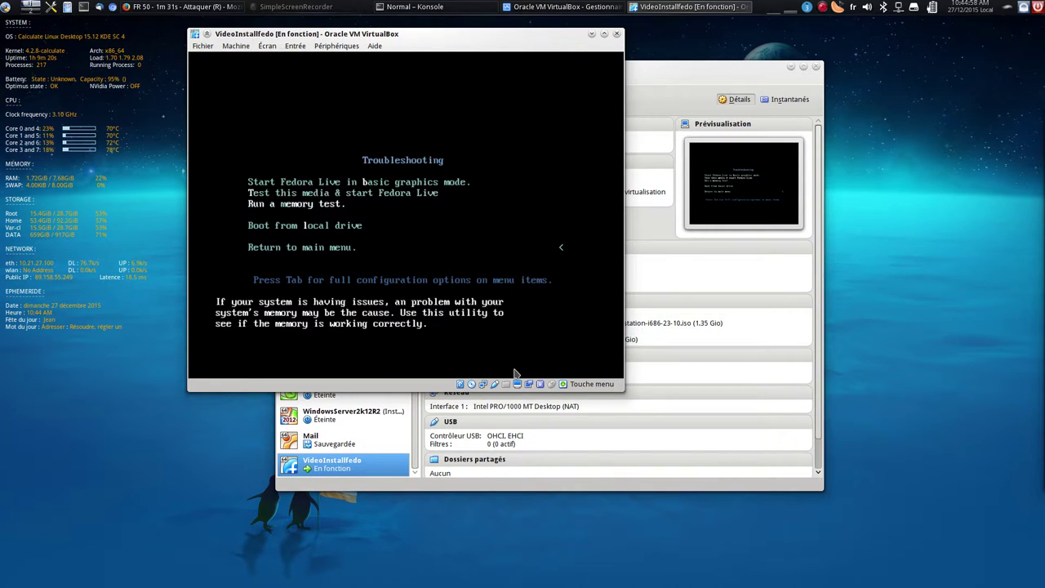
pyautogui.press('Down')
pyautogui.press('Down')
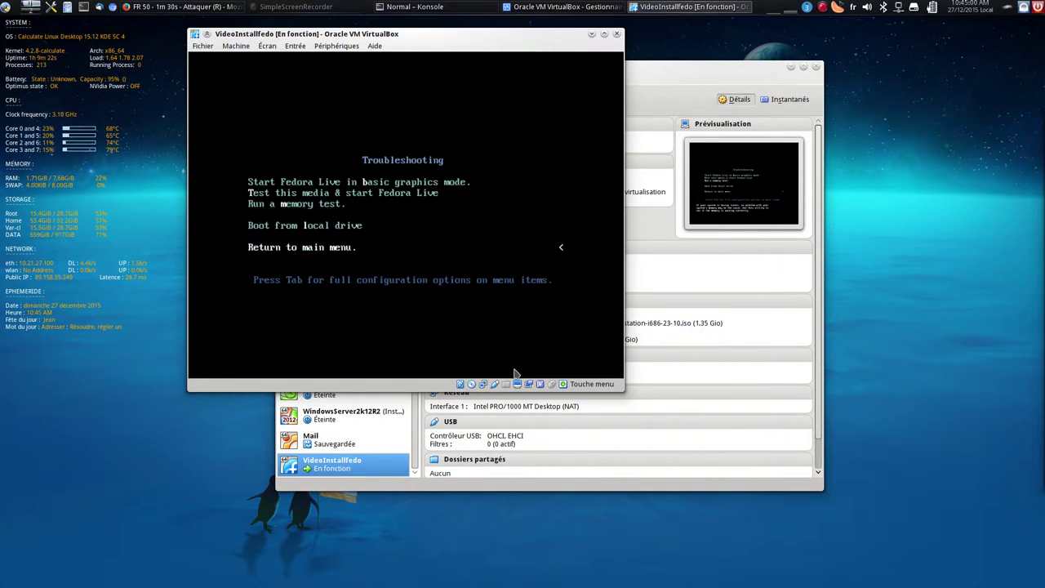
pyautogui.press('Up')
pyautogui.press('Down')
pyautogui.press('Return')
pyautogui.press('Up')
pyautogui.press('Return')
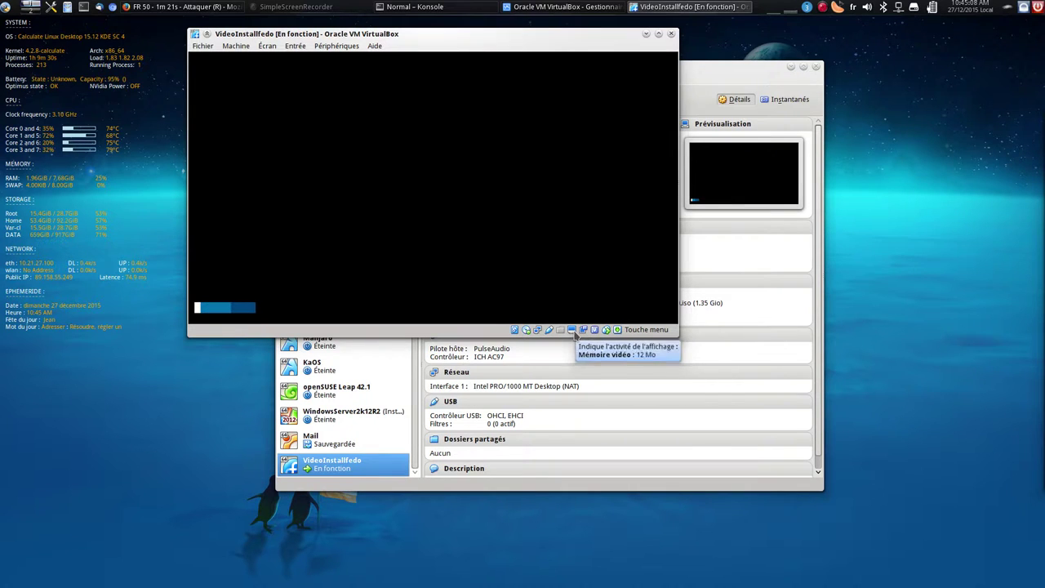
# Dismiss the display scaling menu and switch the VM to full screen while Fedora Live boots
pyautogui.rightClick(584, 330)
pyautogui.moveTo(627, 370)
pyautogui.press('Escape')
pyautogui.press('Escape')
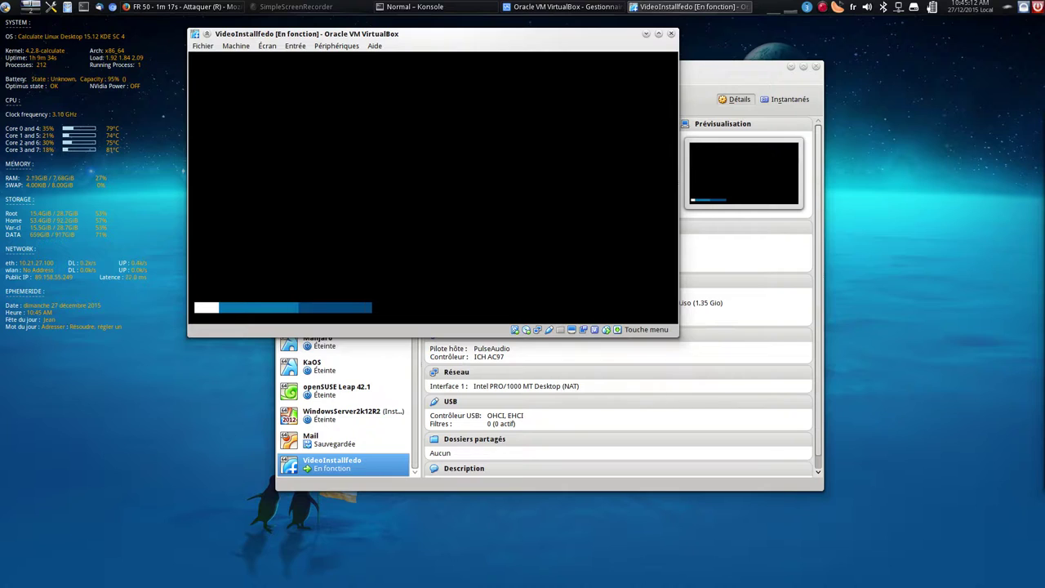
pyautogui.hotkey('ctrl', 'f')
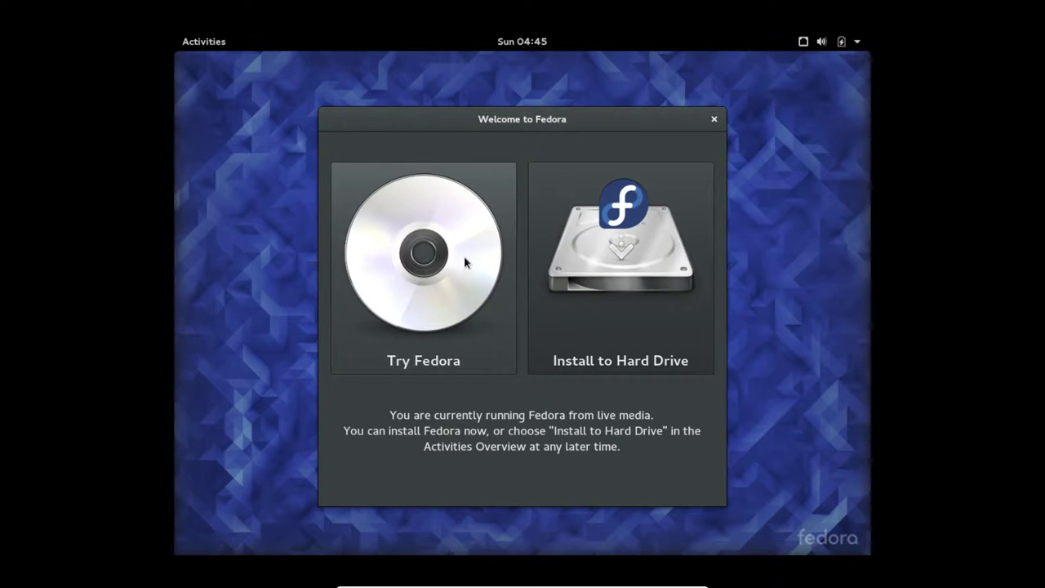
# Choose Install to Hard Drive and continue with Français (France) as the installation language
pyautogui.click(625, 252)
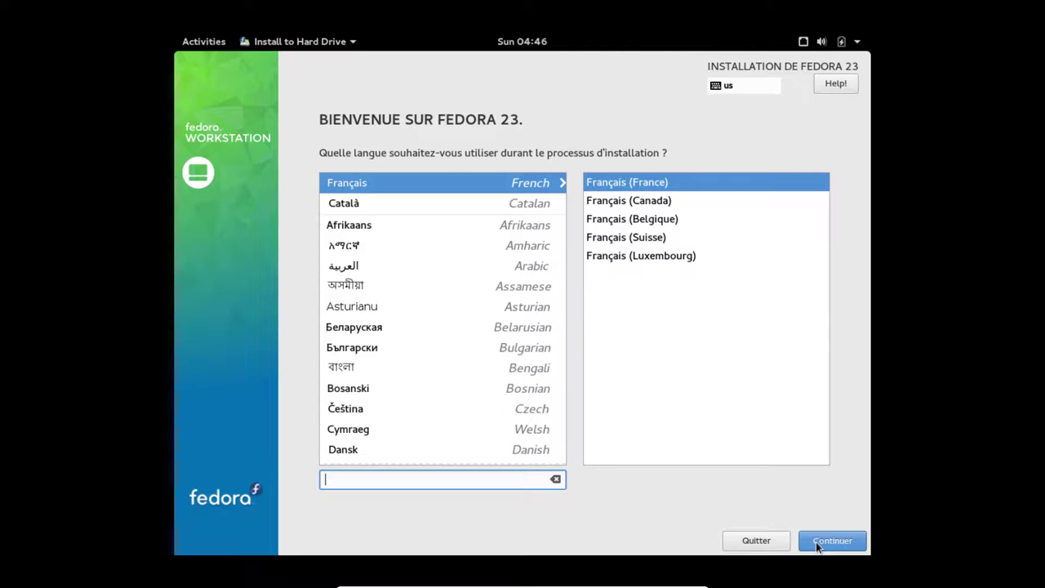
pyautogui.write('fr')
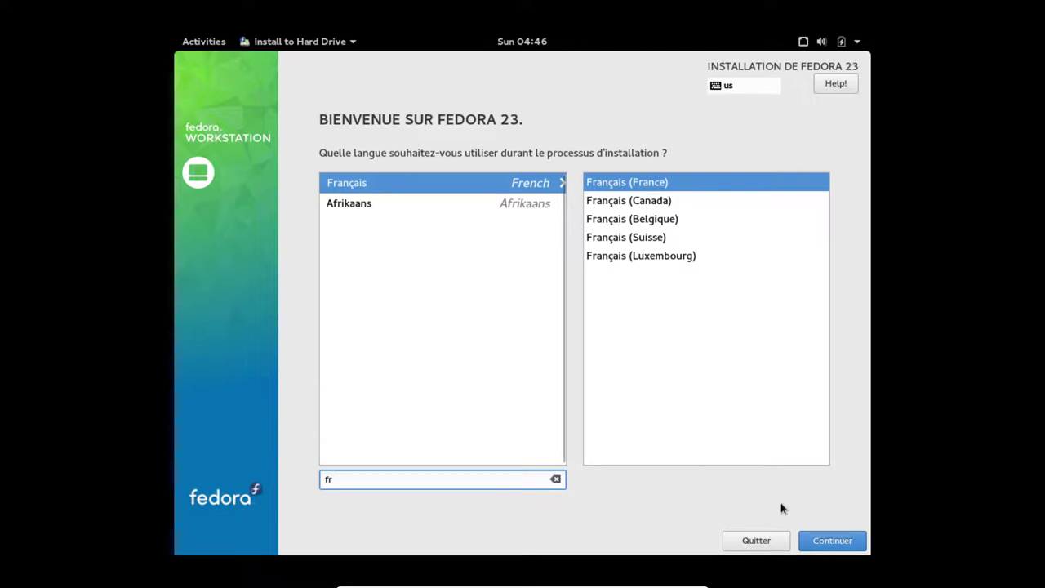
pyautogui.click(854, 542)
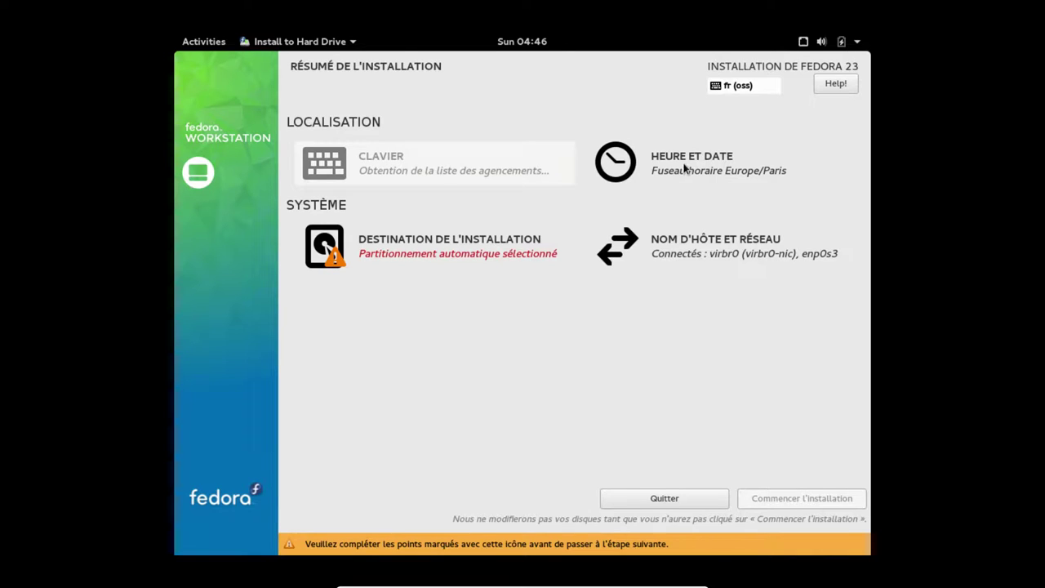
# Confirm the fr (oss) keyboard layout and the Europe/Paris time zone
pyautogui.click(418, 174)
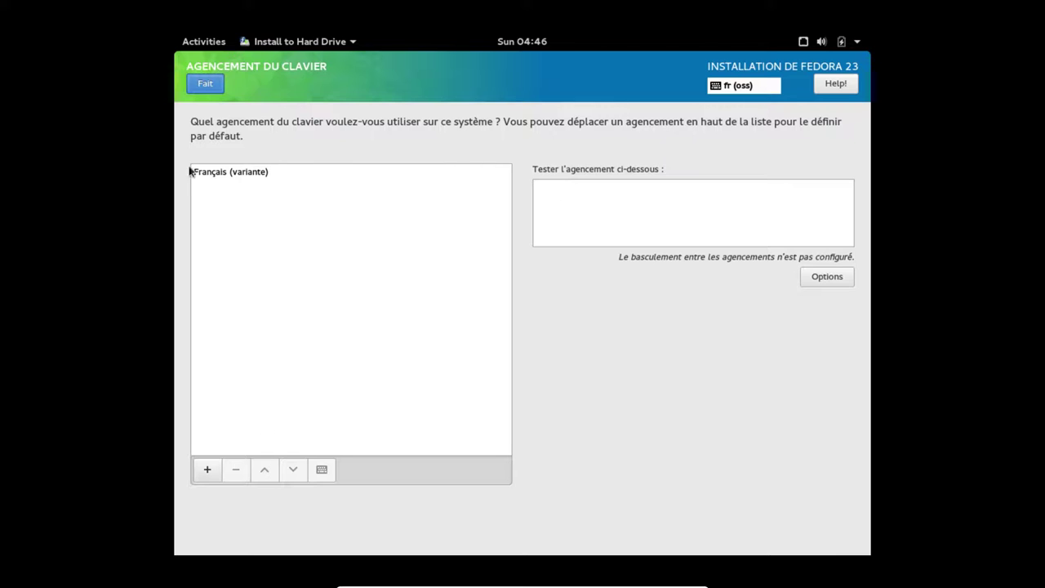
pyautogui.click(205, 85)
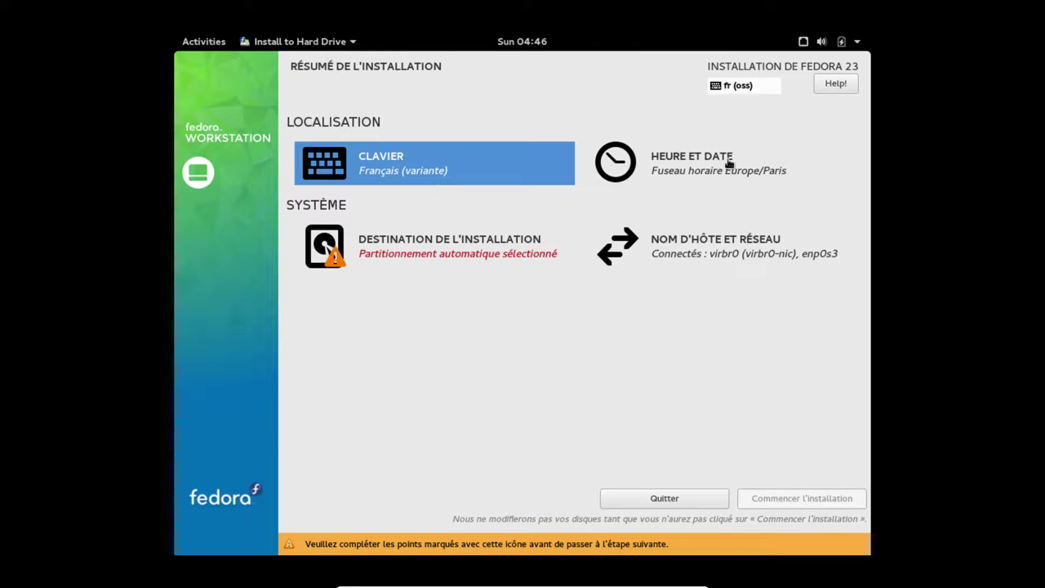
pyautogui.click(723, 165)
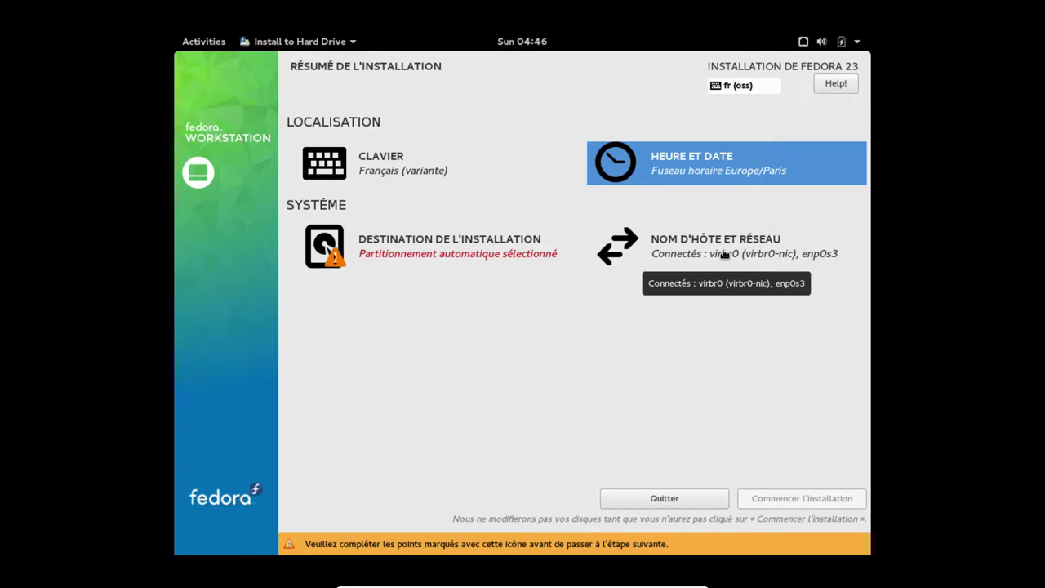
pyautogui.click(723, 250)
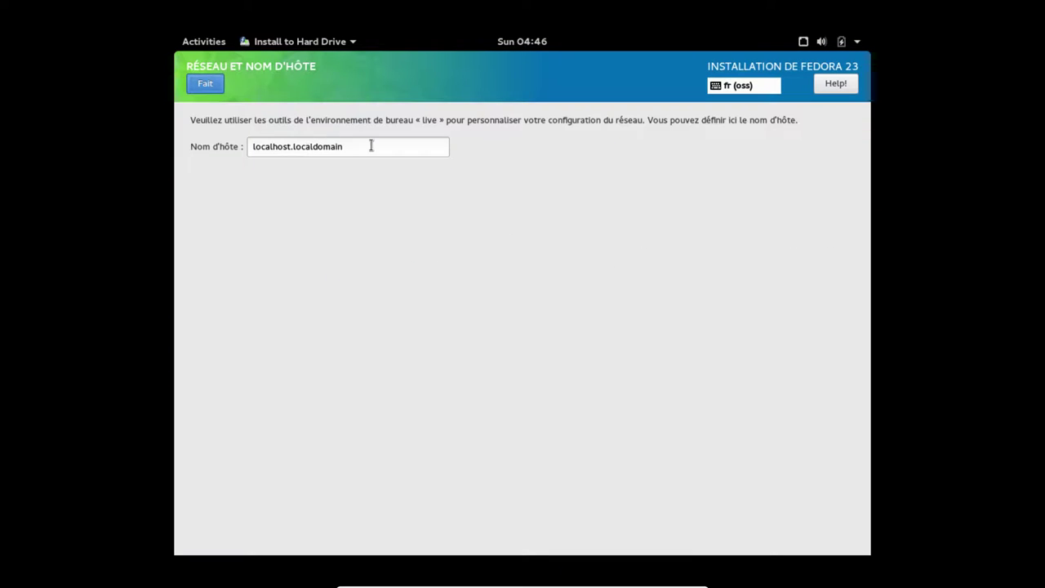
# Change the hostname to fedoracool
pyautogui.moveTo(371, 145); pyautogui.dragTo(234, 145)
pyautogui.write('for')
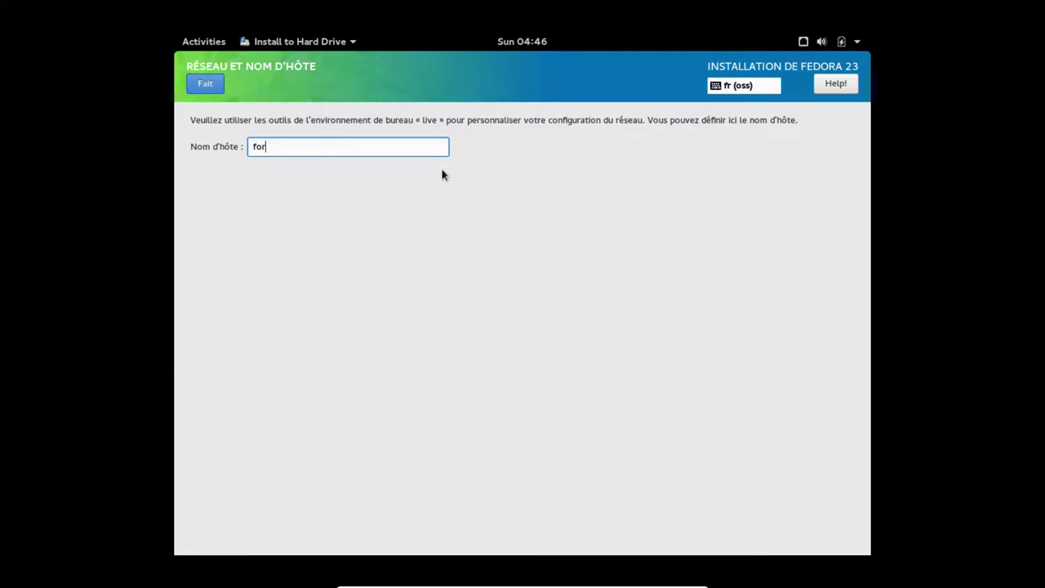
pyautogui.press('BackSpace')
pyautogui.press('BackSpace')
pyautogui.press('BackSpace')
pyautogui.write('fedoracool')
pyautogui.click(216, 90)
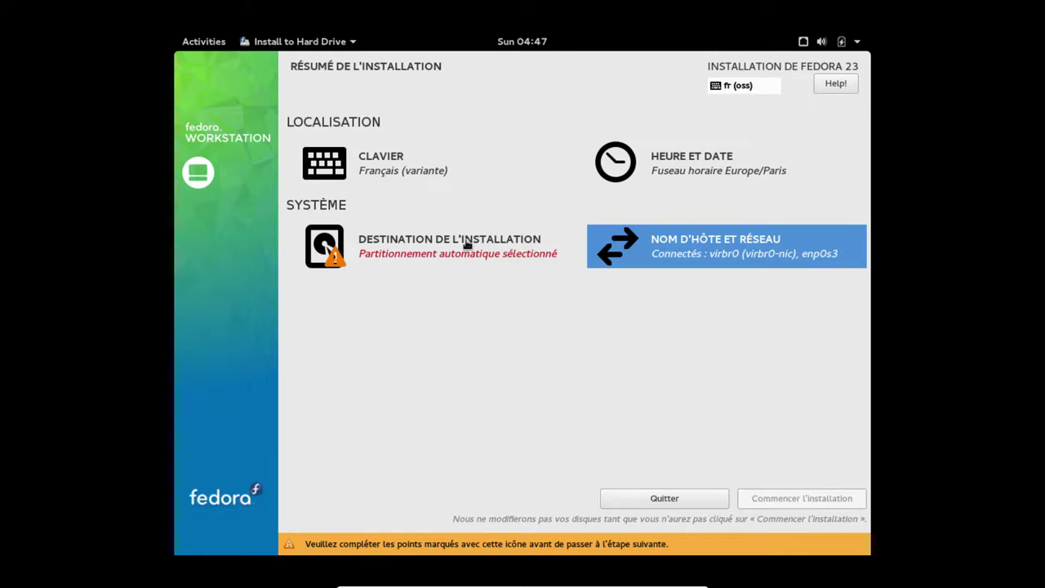
# Select the 30 GiB sda disk for manual partitioning, keeping sda as the boot-loader device
pyautogui.click(401, 257)
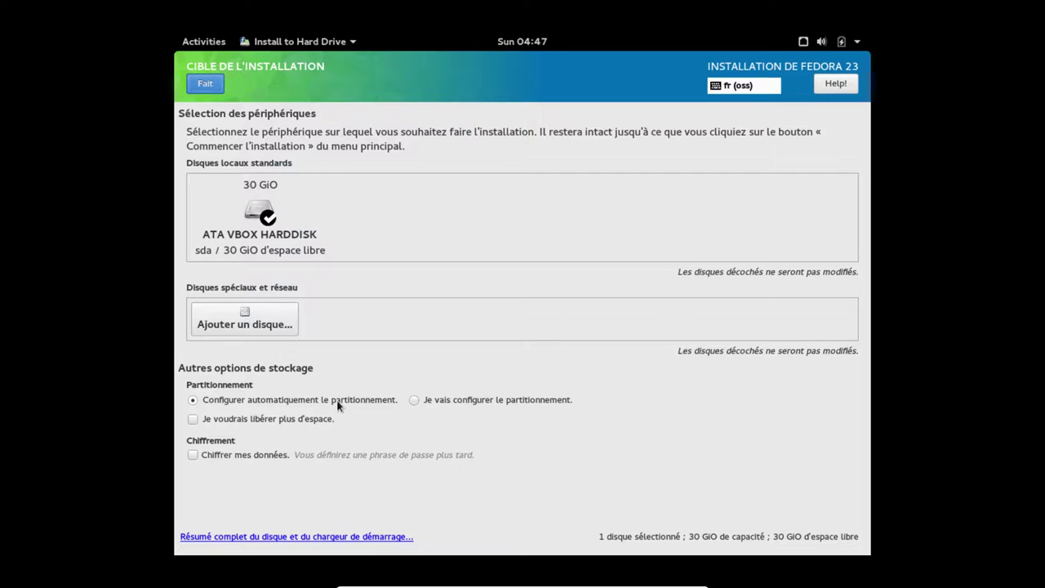
pyautogui.click(463, 403)
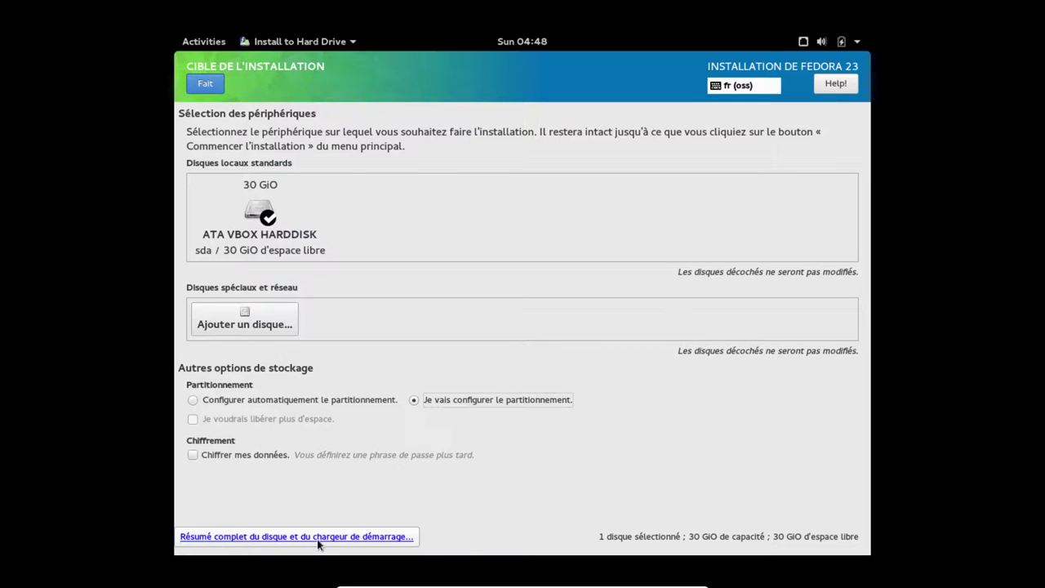
pyautogui.click(375, 538)
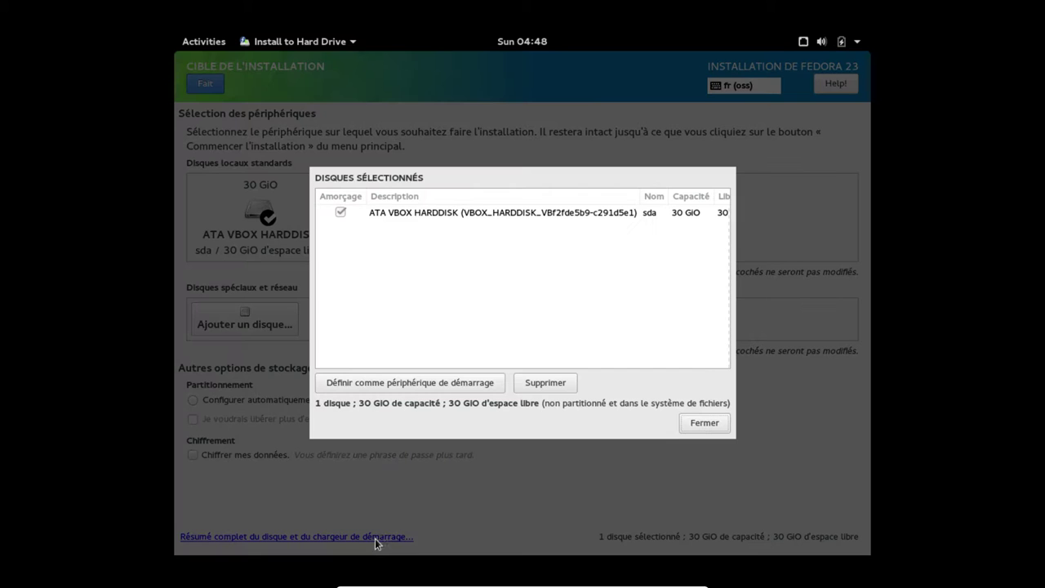
pyautogui.click(342, 213)
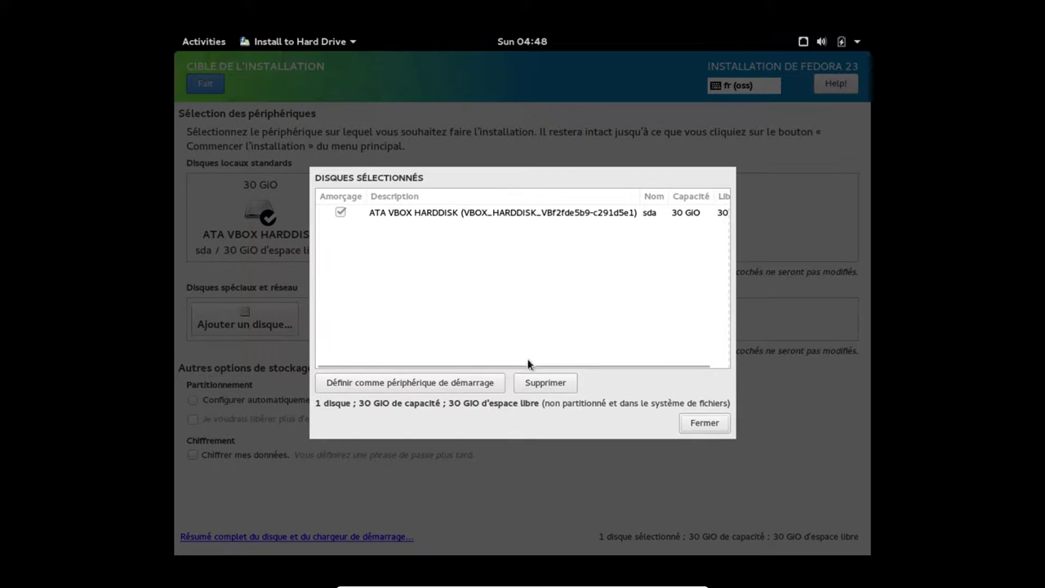
pyautogui.click(383, 215)
pyautogui.click(392, 382)
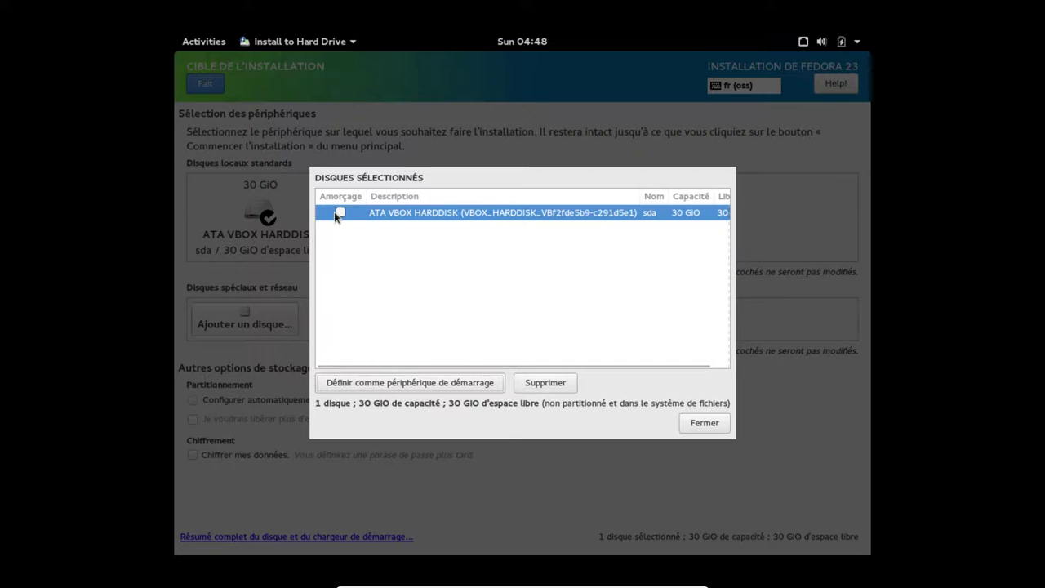
pyautogui.click(420, 384)
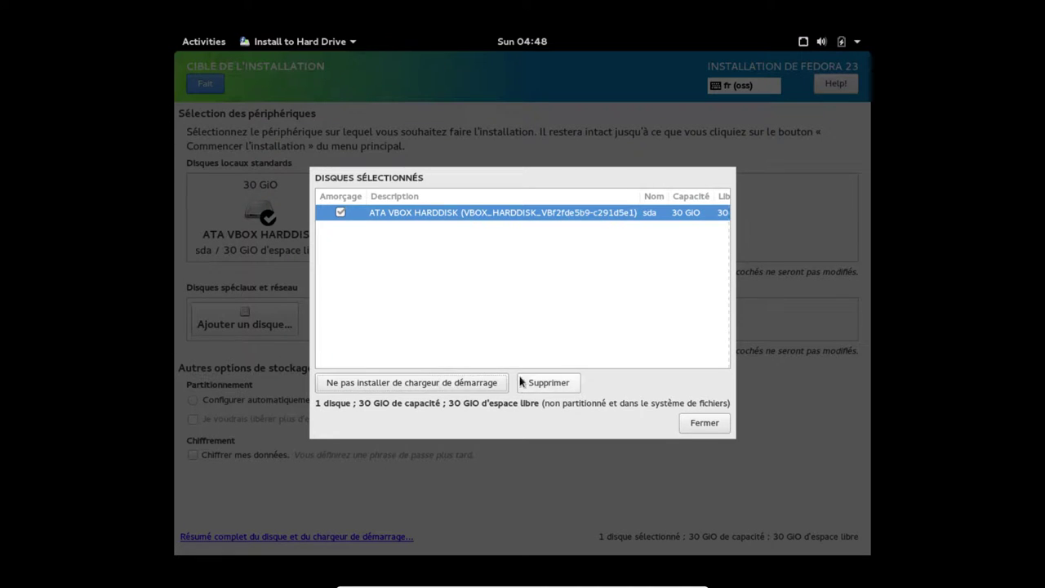
pyautogui.click(698, 423)
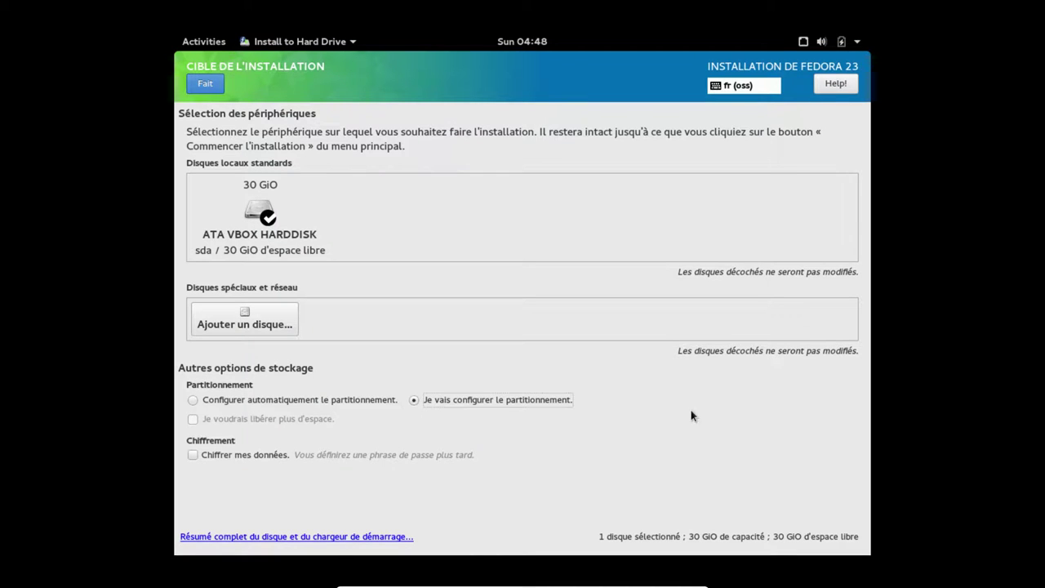
# Auto-create partitions, wipe them with a reset, and switch the scheme to Partition standard
pyautogui.click(209, 92)
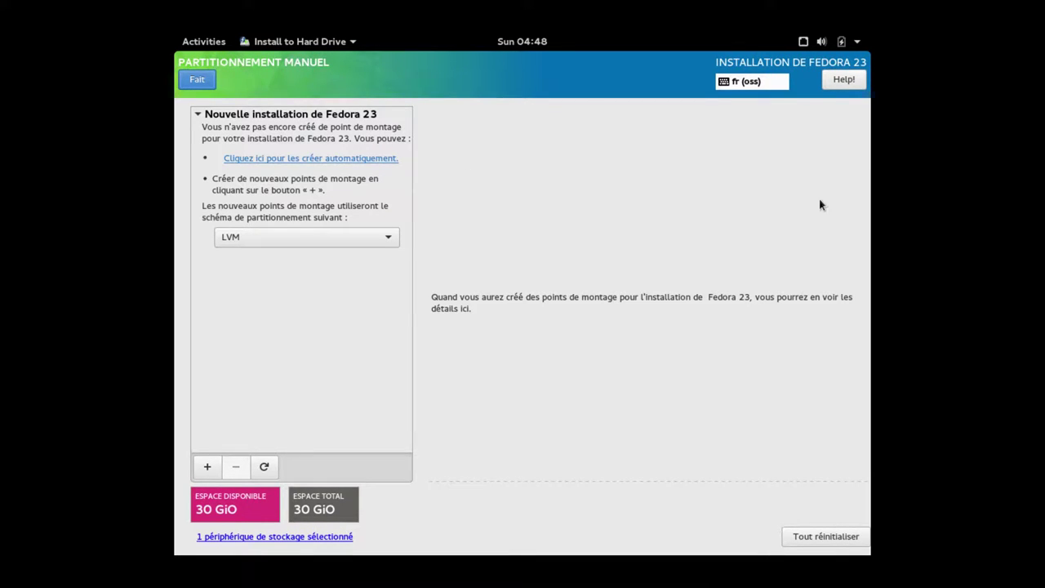
pyautogui.click(274, 164)
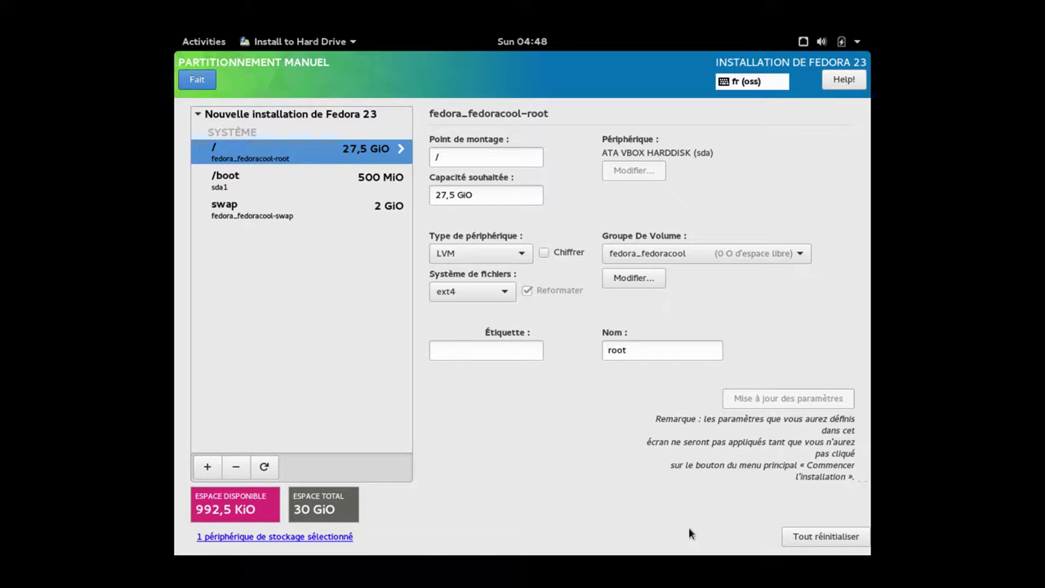
pyautogui.click(809, 536)
pyautogui.click(419, 326)
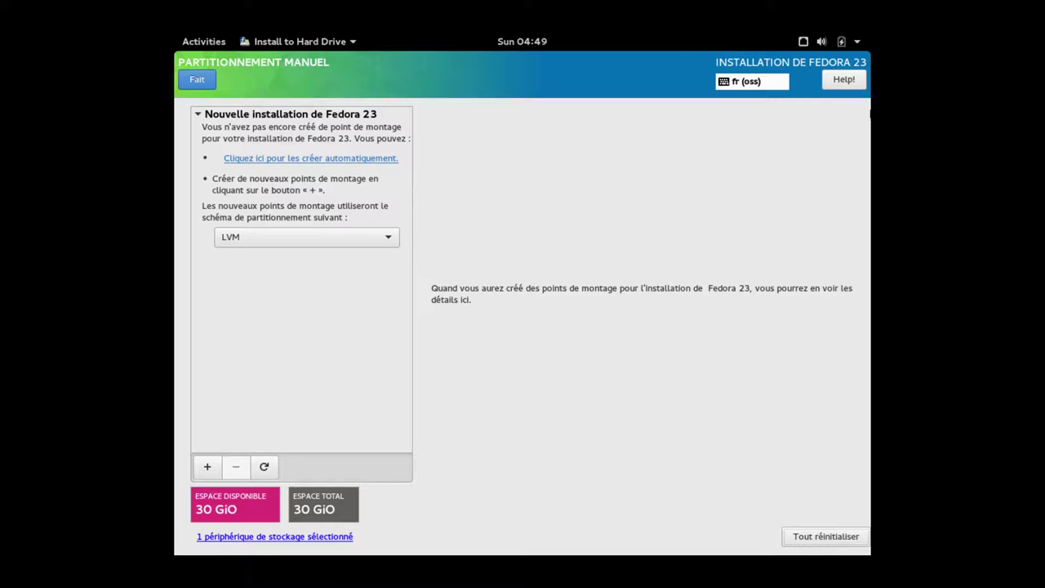
pyautogui.click(274, 236)
pyautogui.click(277, 198)
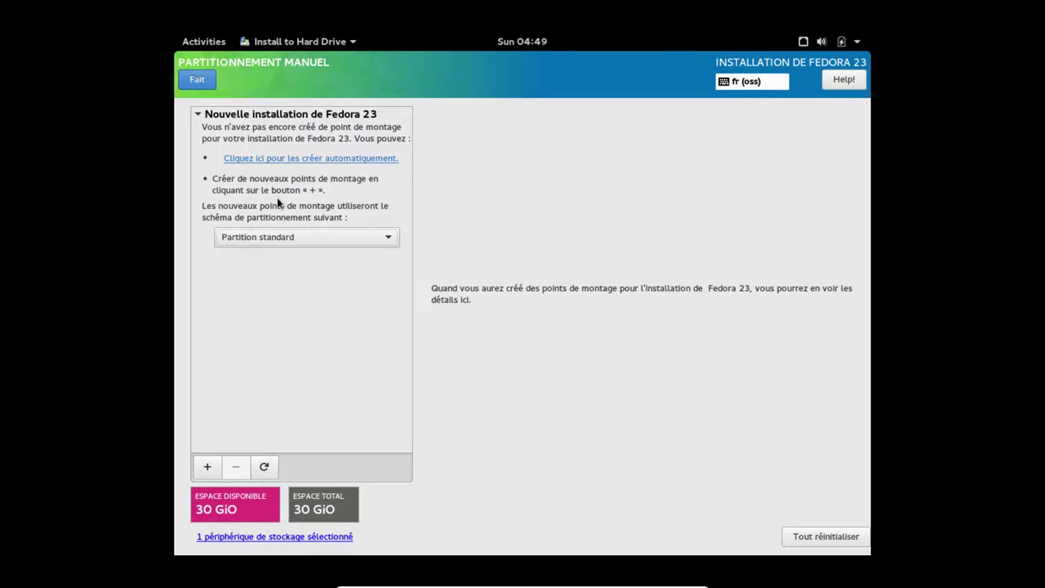
# Add a / mount point with a desired capacity of 15G
pyautogui.click(208, 468)
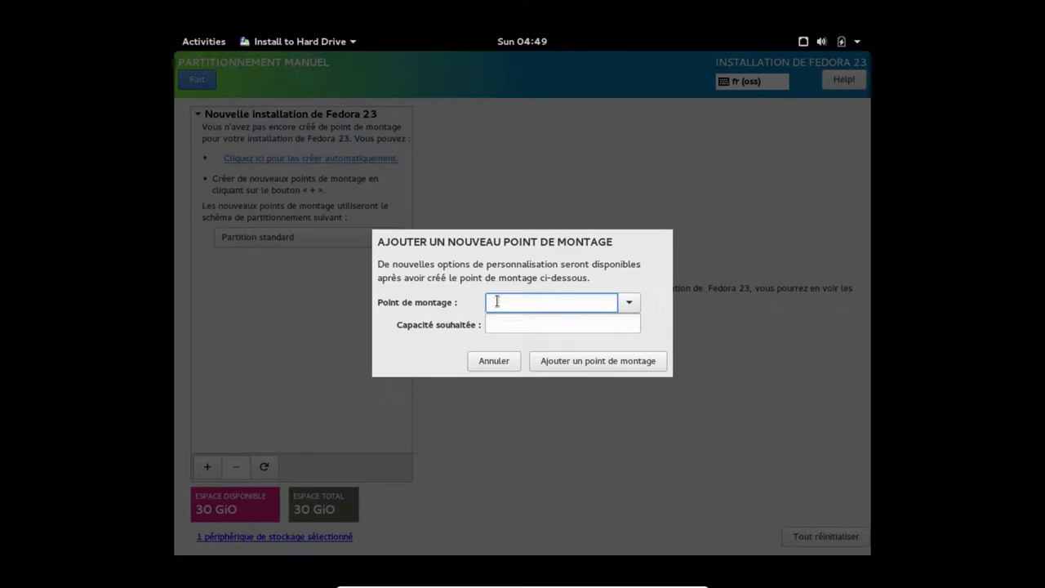
pyautogui.write('/')
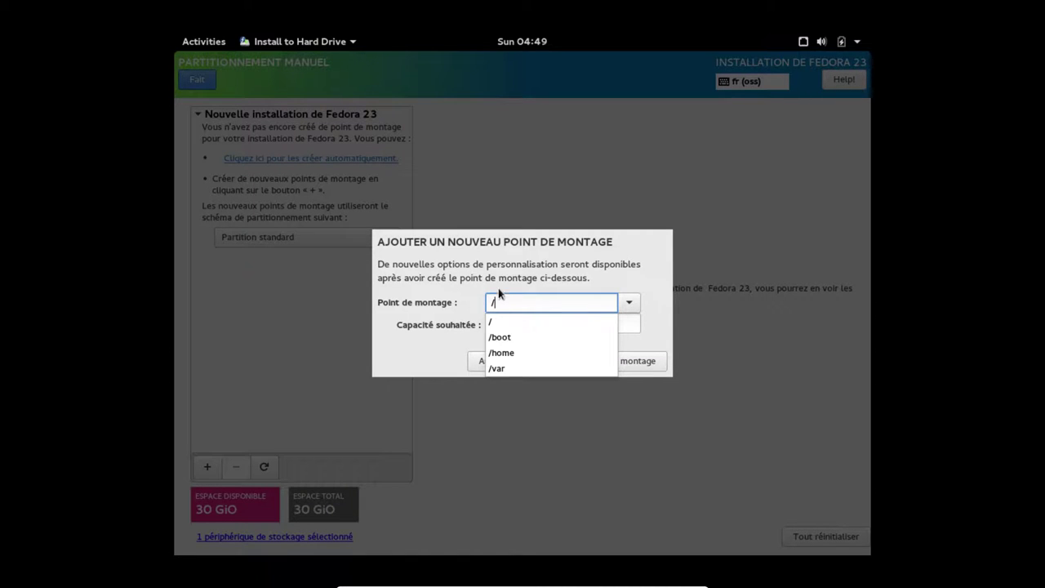
pyautogui.click(507, 321)
pyautogui.click(504, 324)
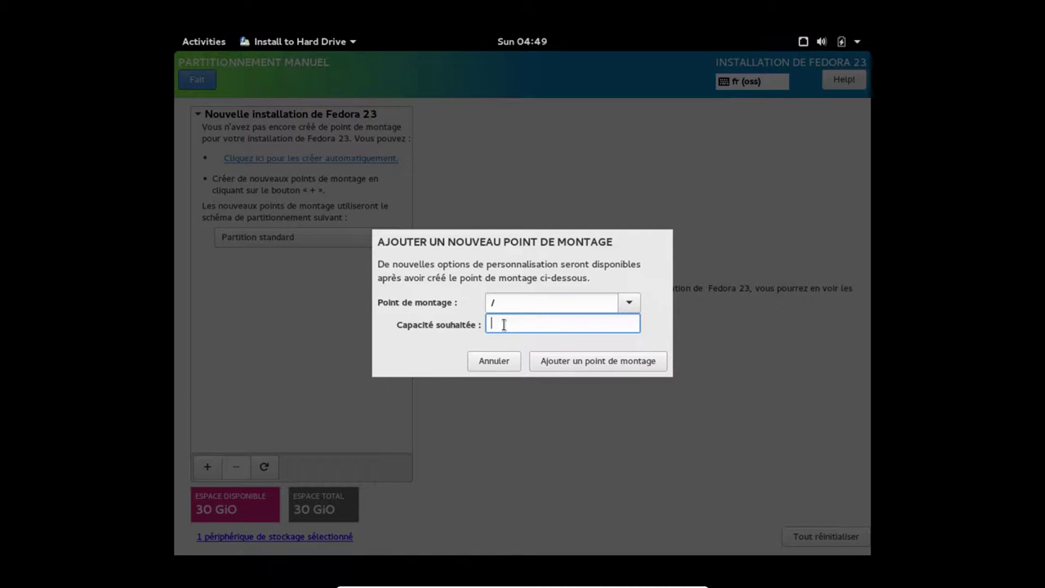
pyautogui.write('15G')
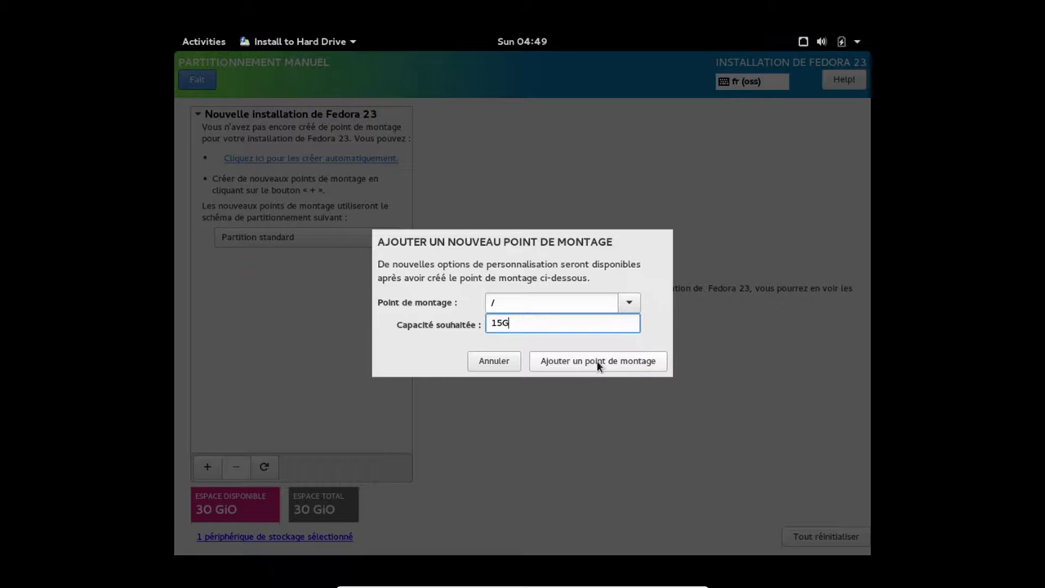
pyautogui.click(597, 362)
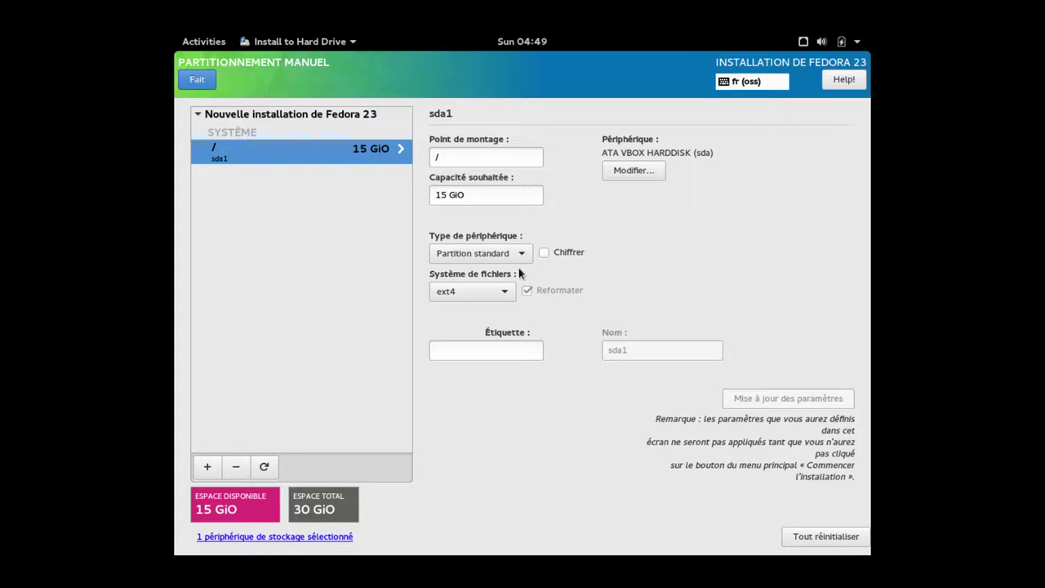
# Keep ext4 as the root partition's filesystem and label it FEDORA
pyautogui.click(503, 295)
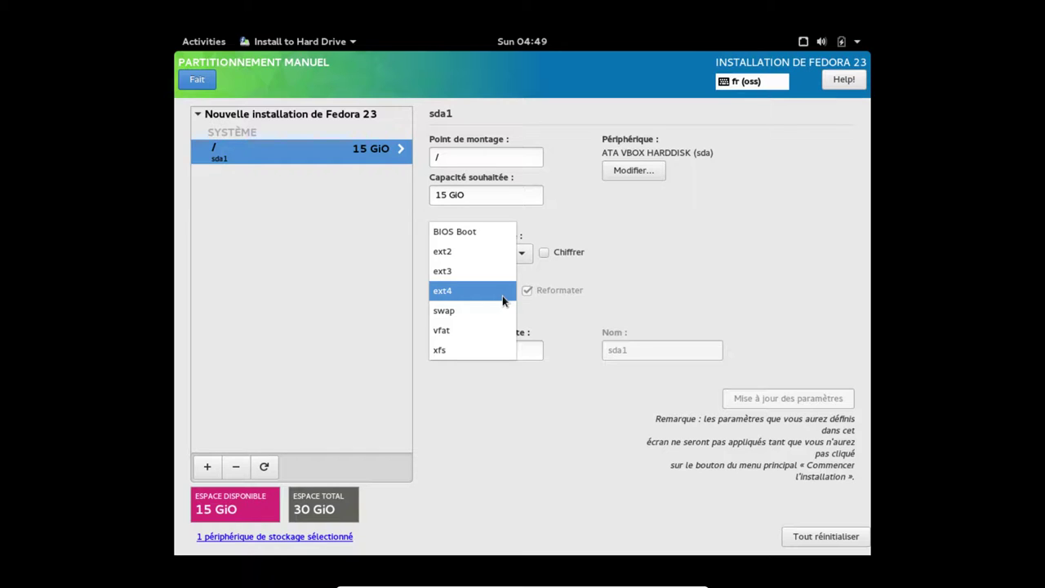
pyautogui.click(528, 350)
pyautogui.click(468, 351)
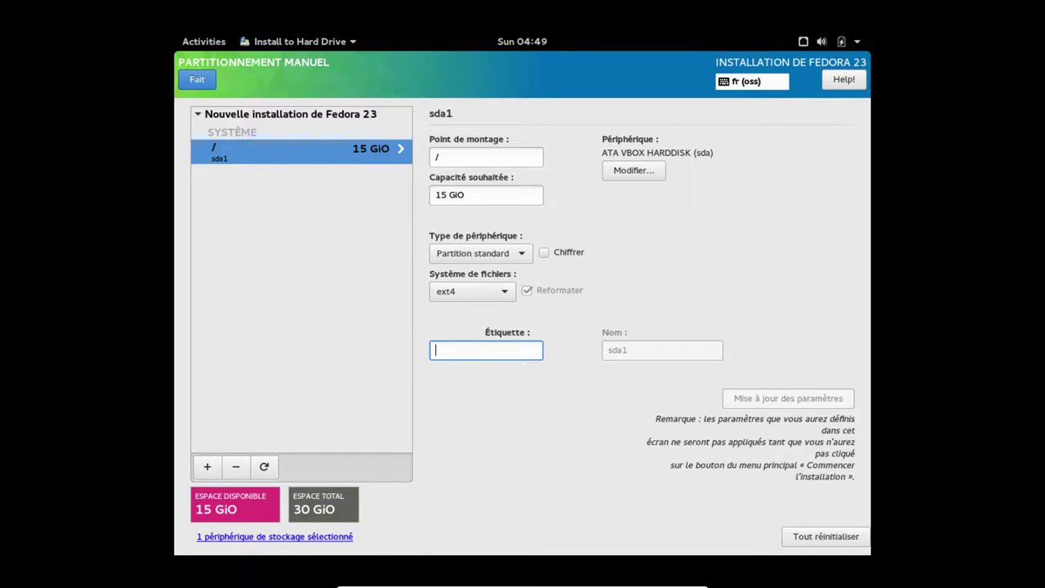
pyautogui.write('FEDORA')
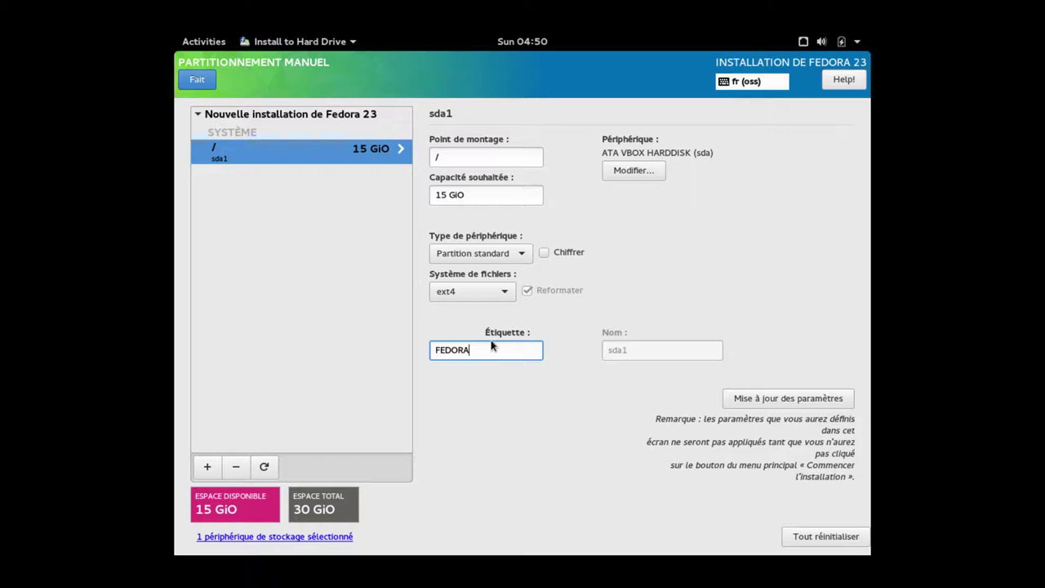
pyautogui.click(208, 467)
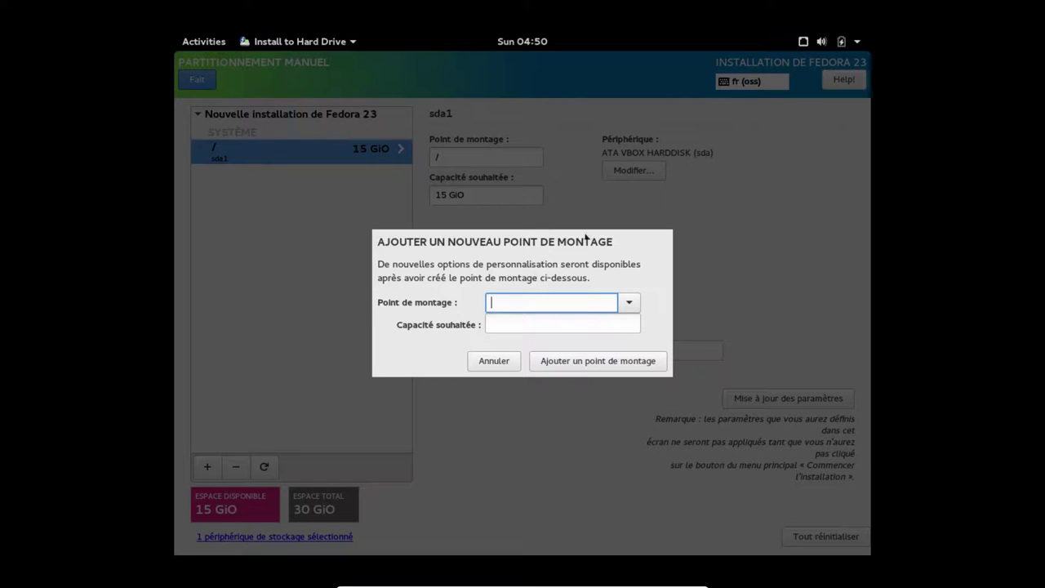
# Add a swap mount point with a capacity of 2048M
pyautogui.click(494, 358)
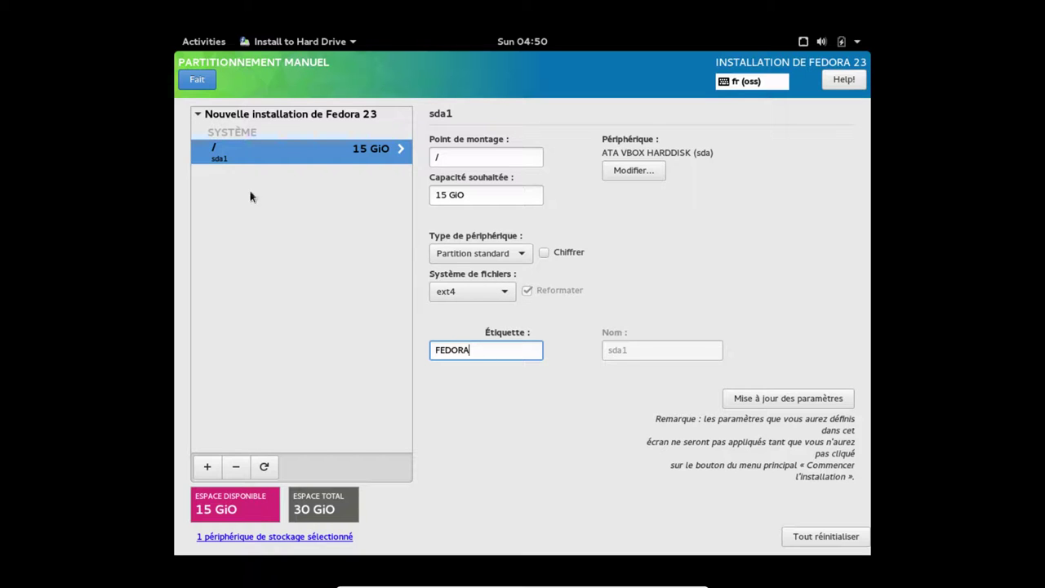
pyautogui.click(209, 466)
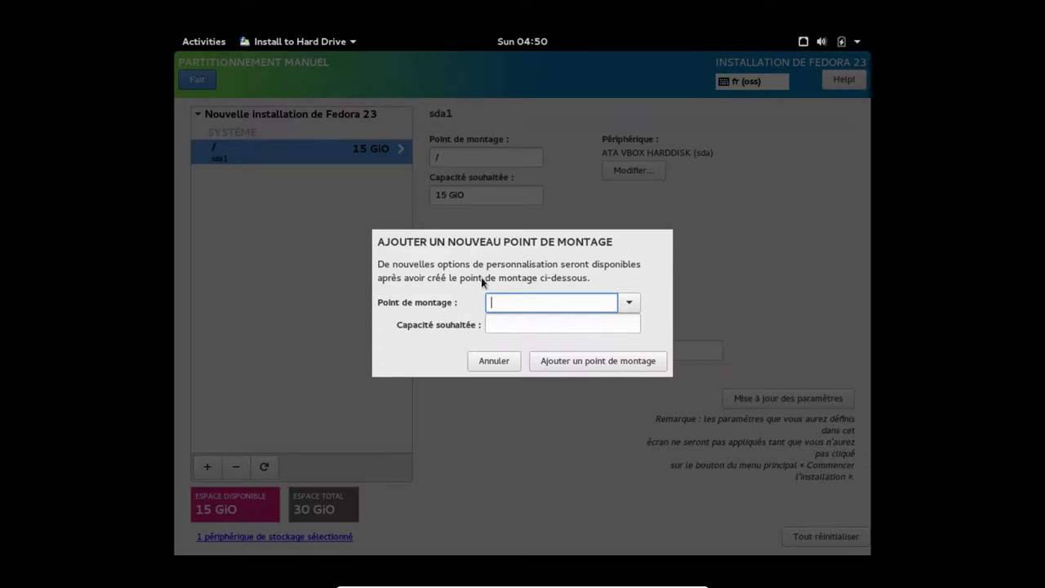
pyautogui.write('swap')
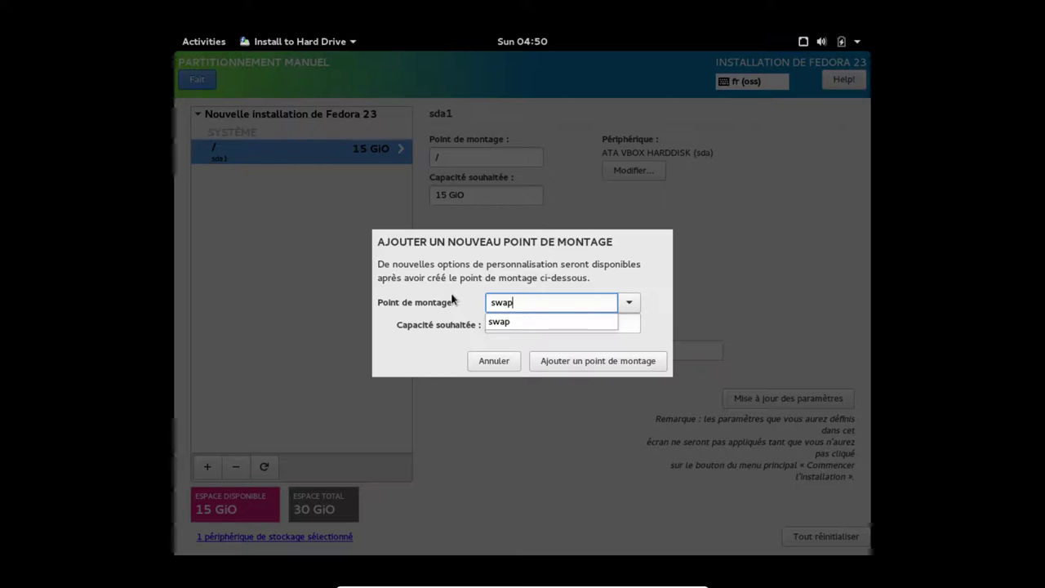
pyautogui.click(508, 322)
pyautogui.click(508, 324)
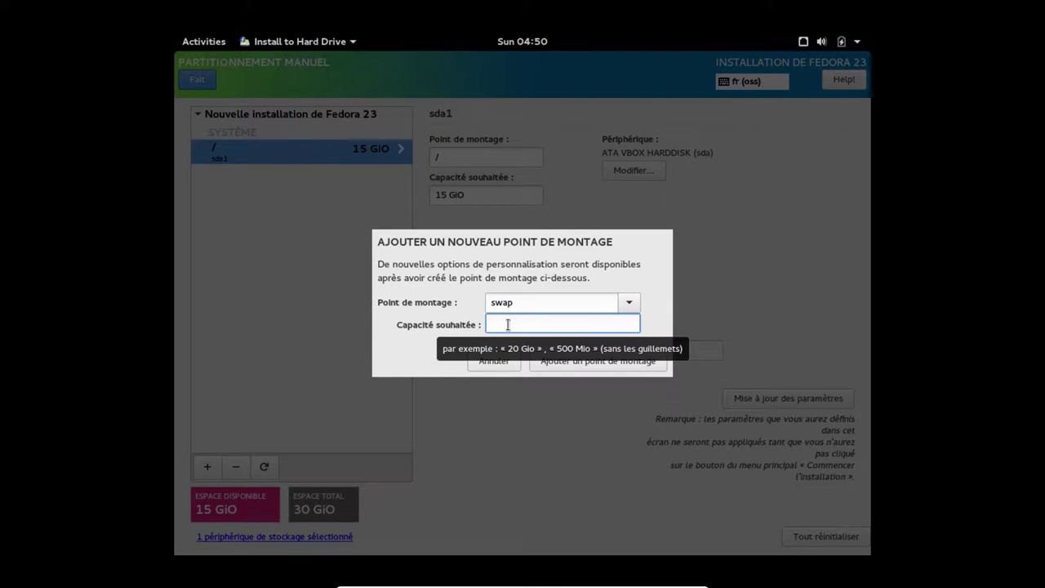
pyautogui.write('20')
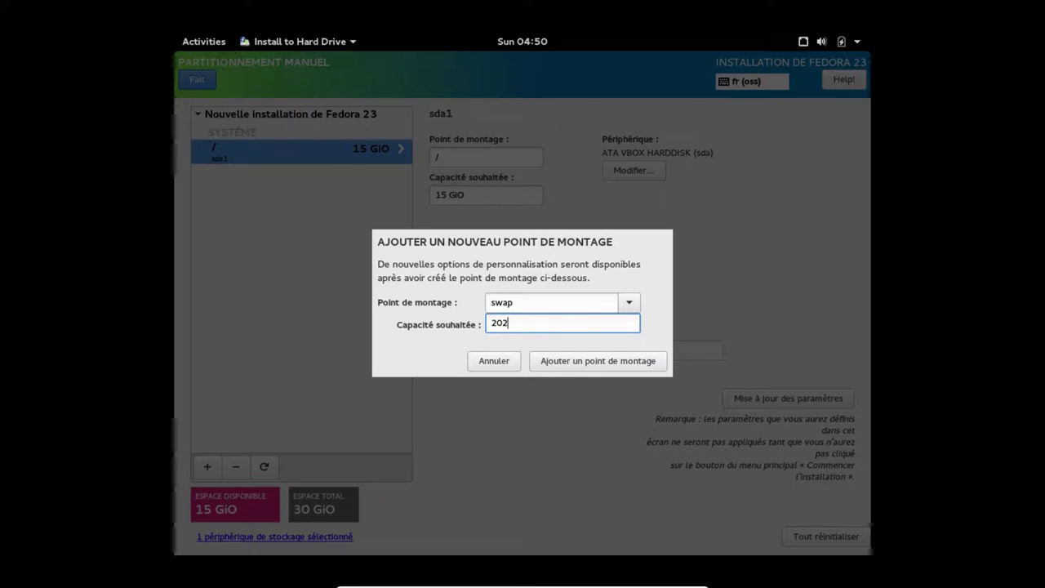
pyautogui.write('48M')
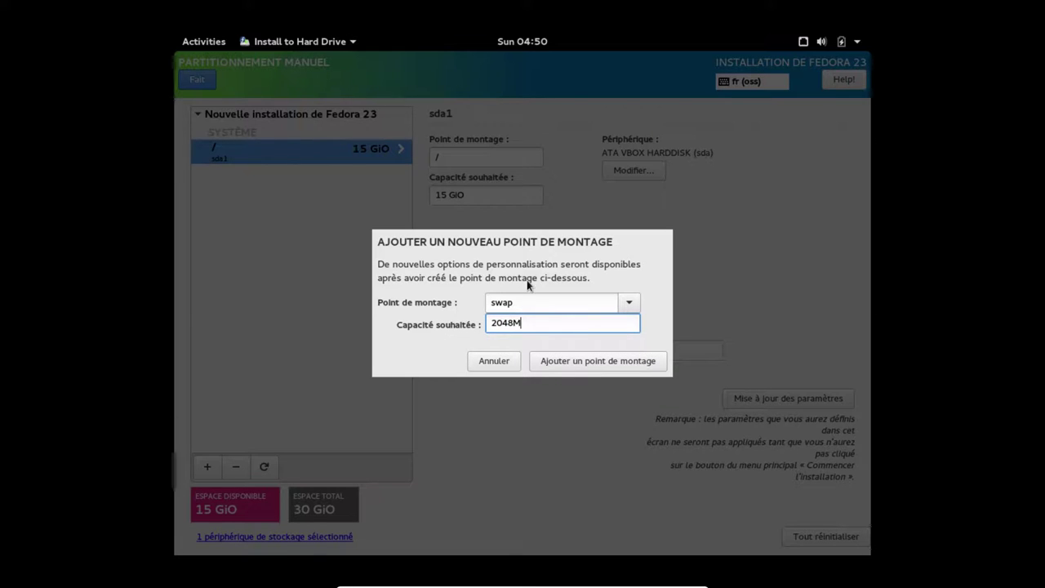
pyautogui.click(557, 359)
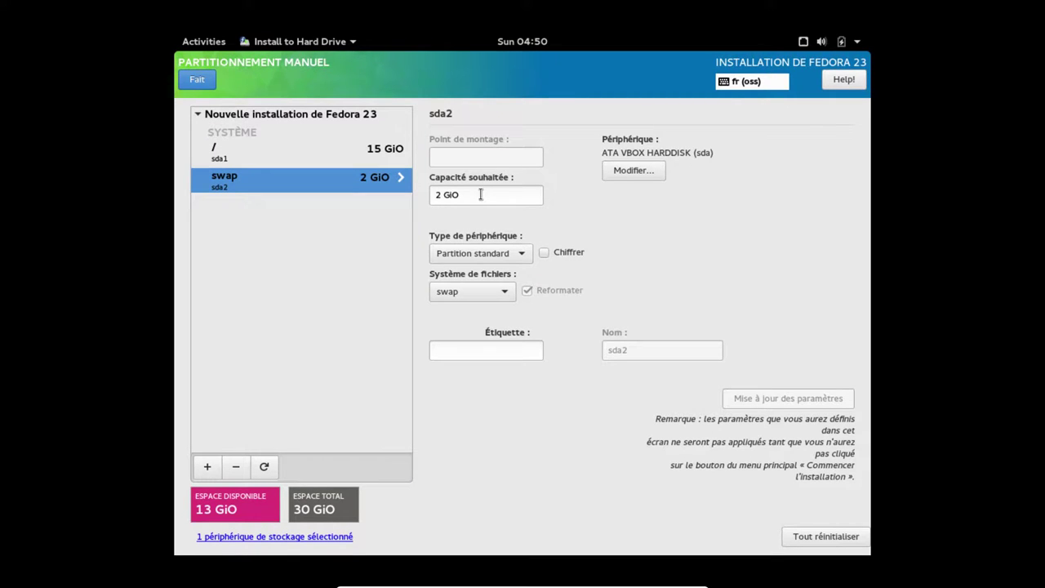
# Label the swap partition SWAP
pyautogui.click(481, 350)
pyautogui.write('swA')
pyautogui.press('BackSpace')
pyautogui.write('AP')
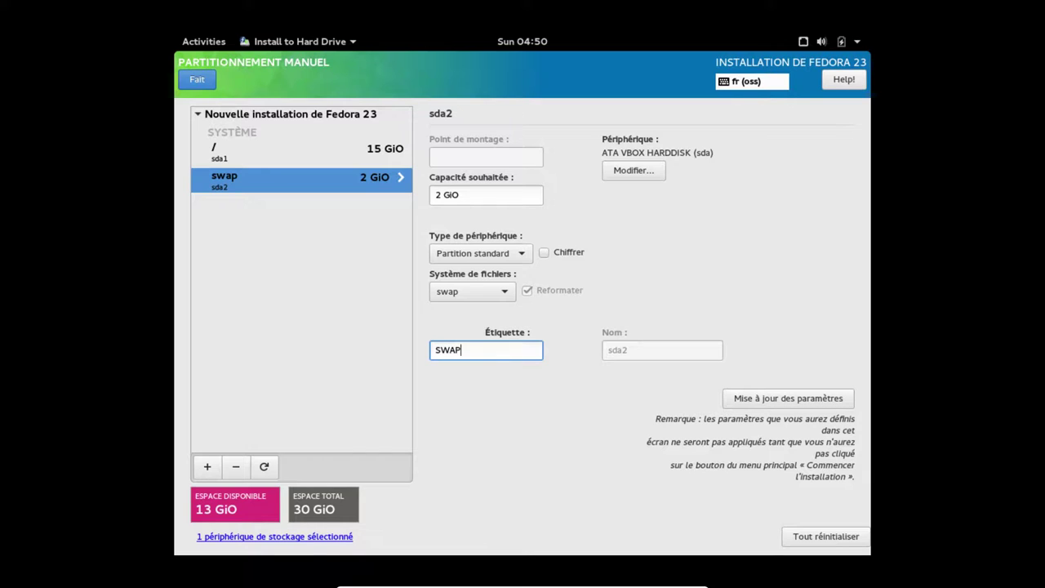
# Add a /home mount point using the remaining 13 GiB and label it HOME
pyautogui.click(206, 467)
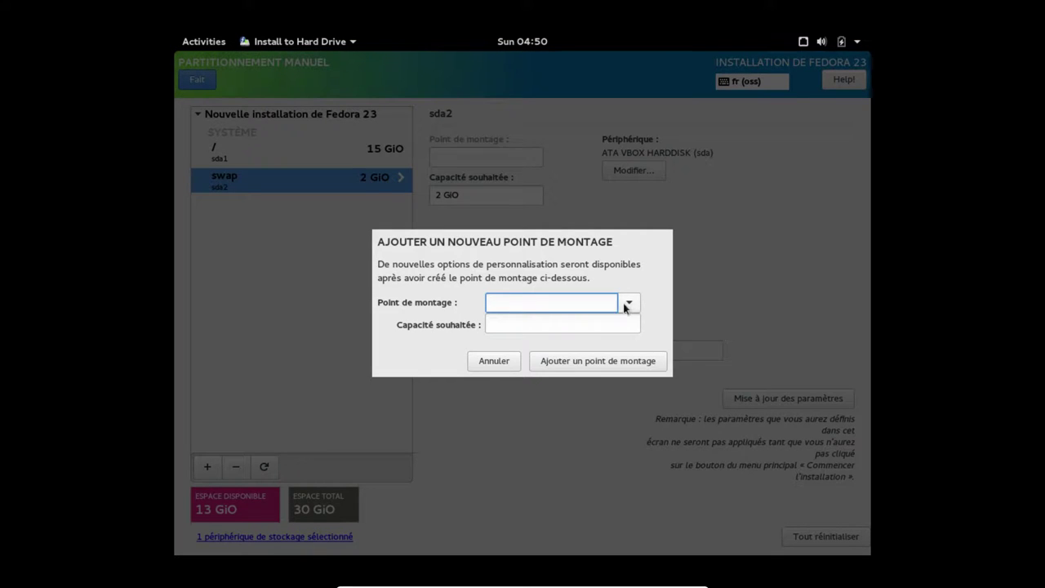
pyautogui.click(629, 305)
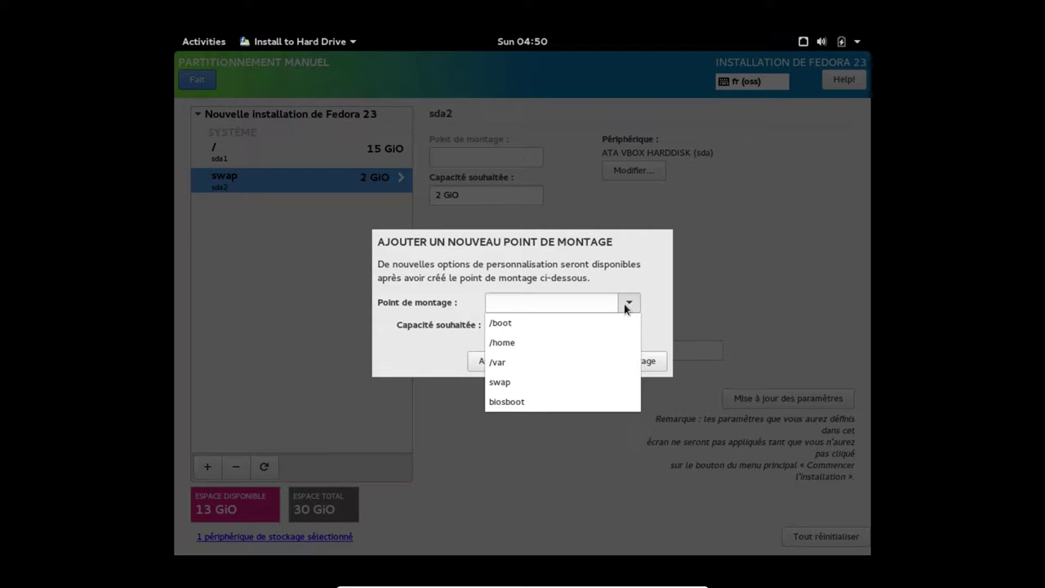
pyautogui.click(551, 343)
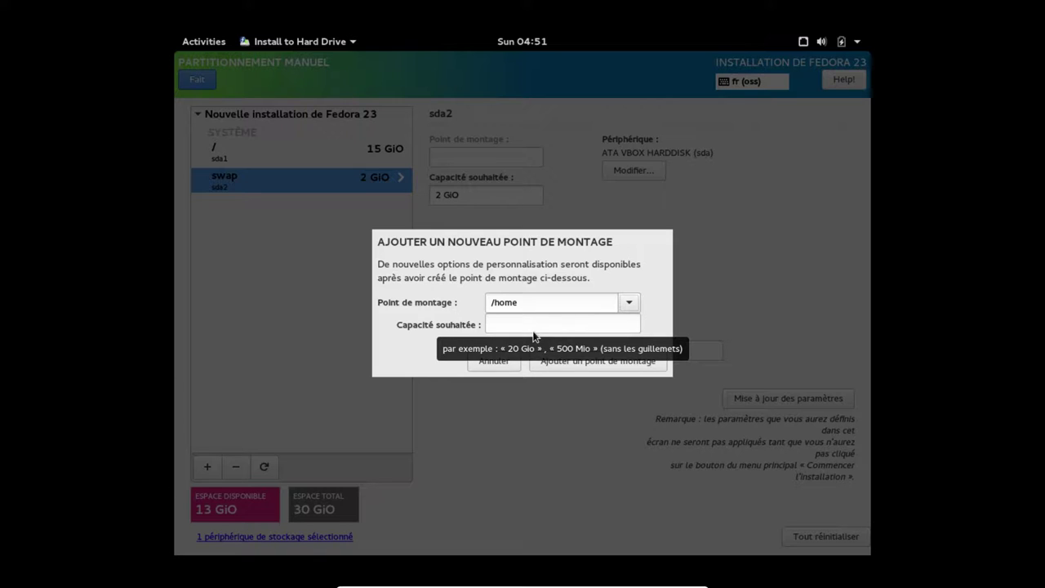
pyautogui.click(609, 367)
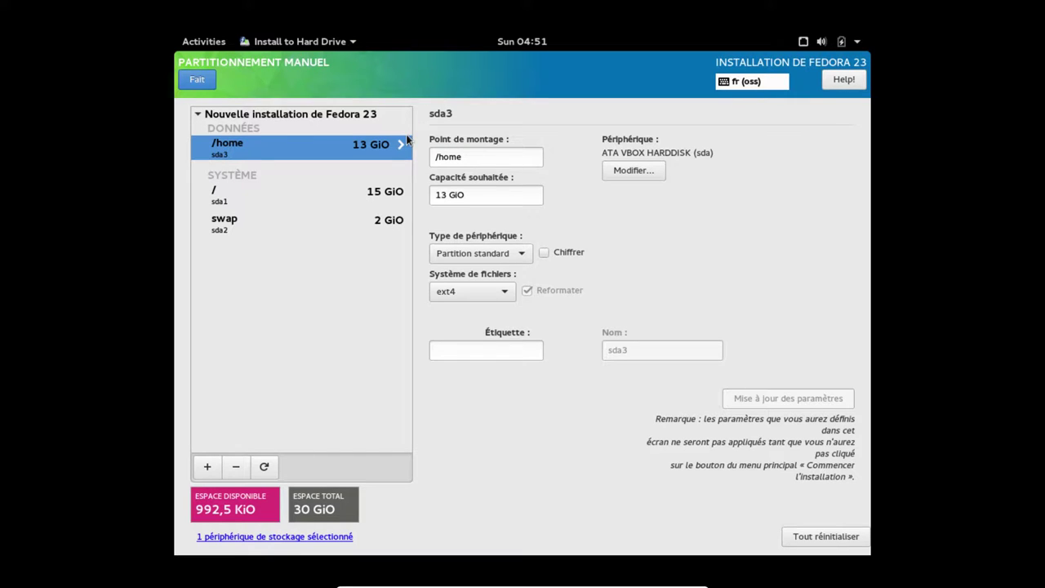
pyautogui.click(434, 352)
pyautogui.write('HO')
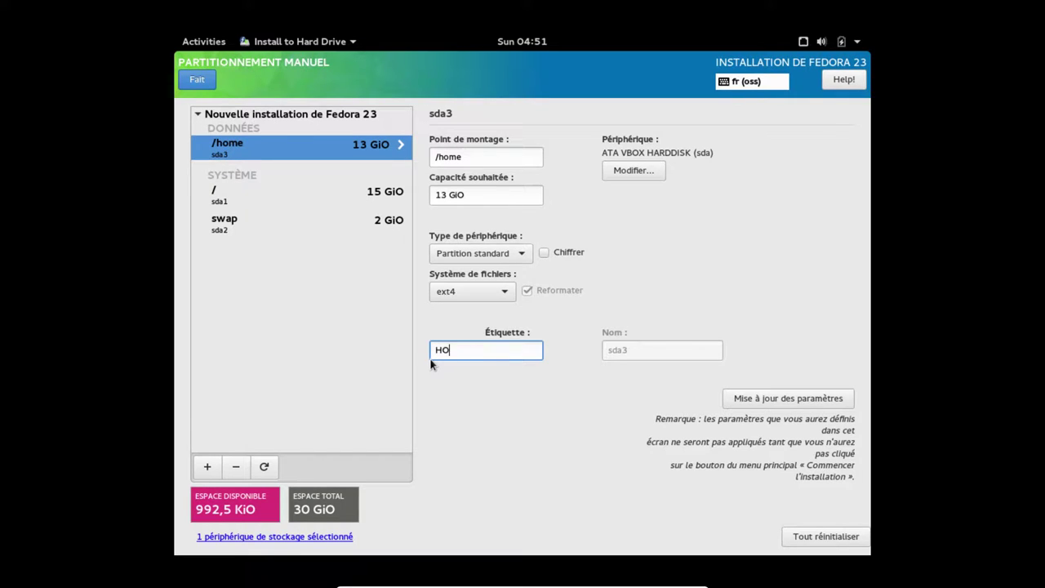
pyautogui.write('ME')
# Finish manual partitioning and accept the summarized partitioning changes
pyautogui.click(203, 81)
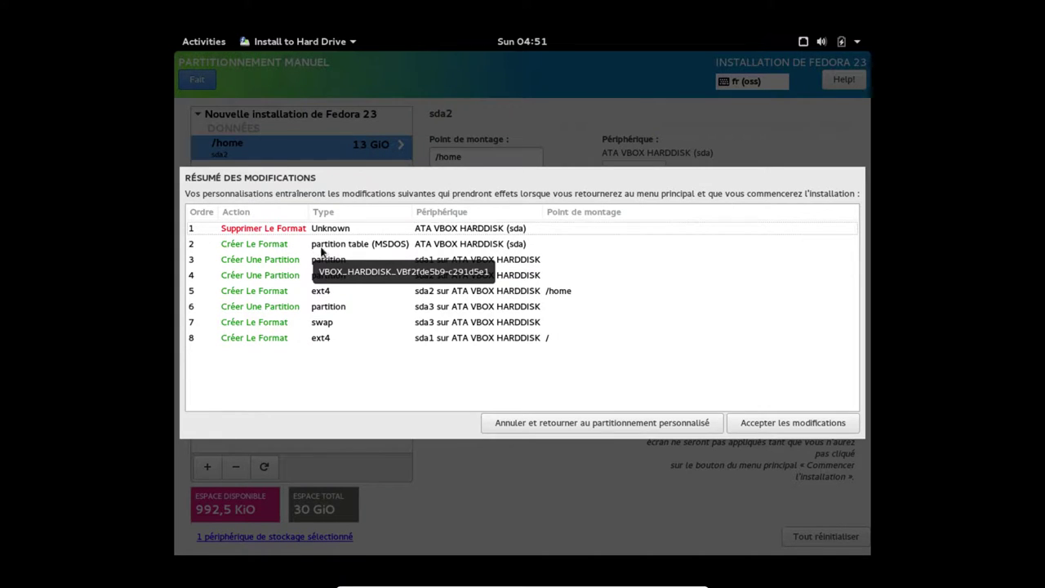
pyautogui.click(787, 426)
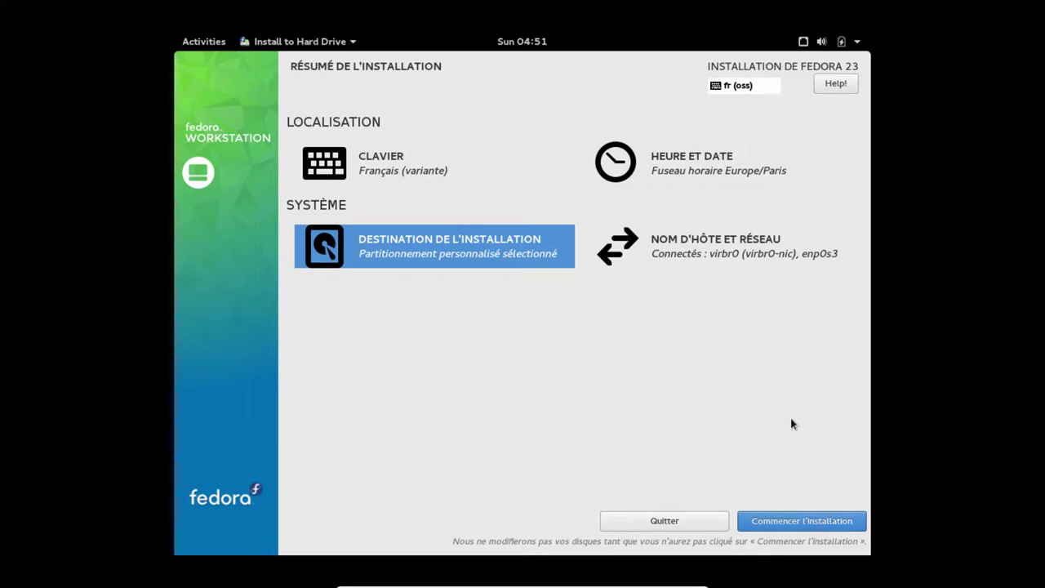
# Begin the installation, then enter and confirm the root administrator password
pyautogui.click(787, 526)
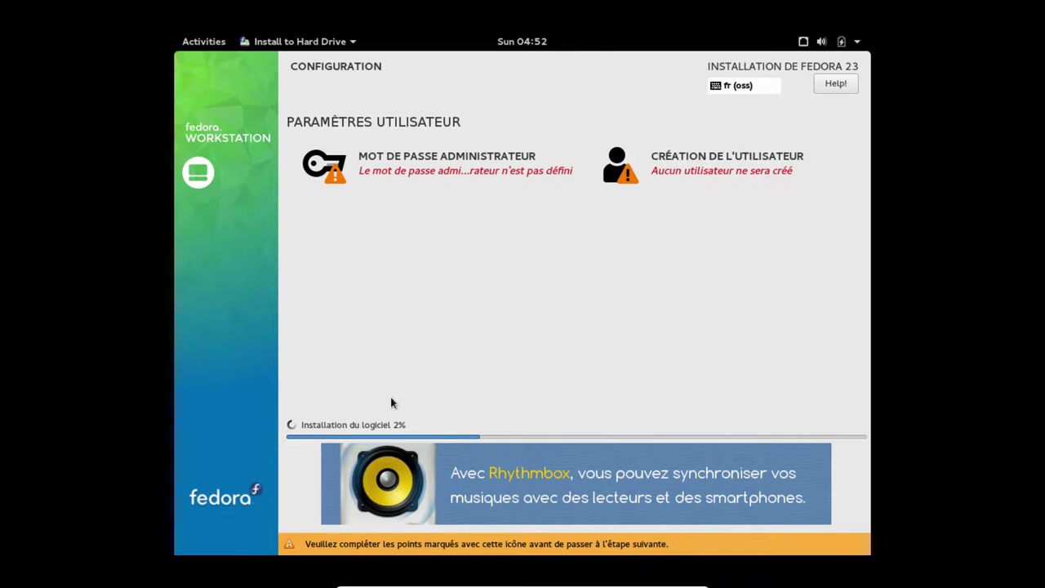
pyautogui.click(474, 168)
pyautogui.write('••')
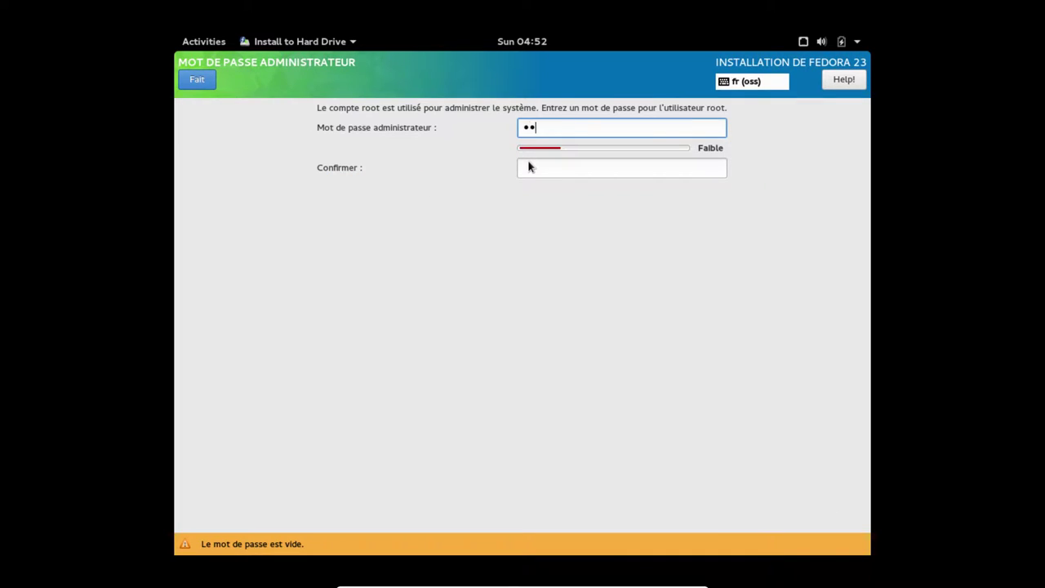
pyautogui.write('••••••')
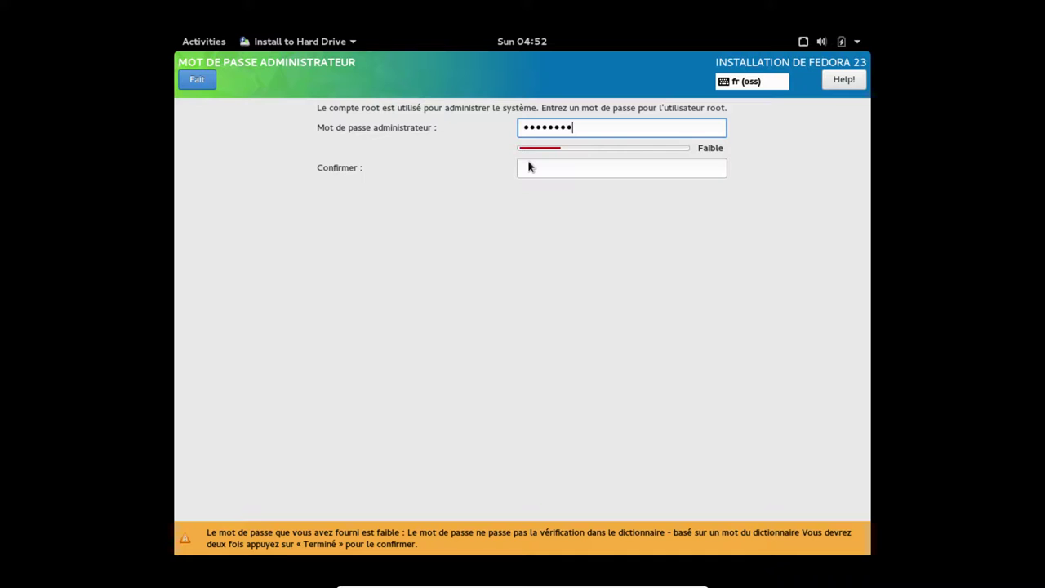
pyautogui.write('••')
pyautogui.press('Tab')
pyautogui.write('••••••••')
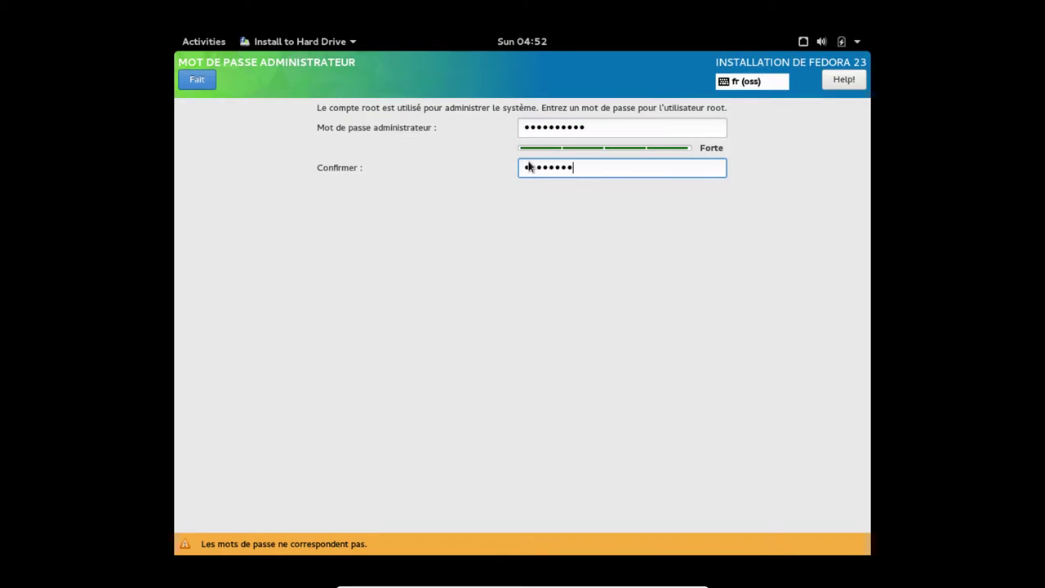
pyautogui.write('••')
pyautogui.click(208, 79)
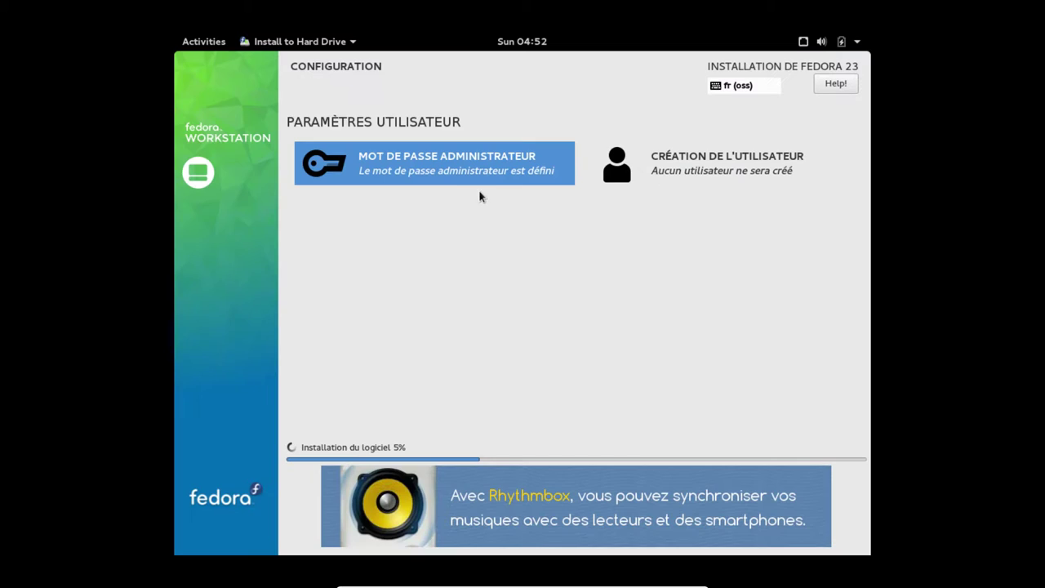
# Enter the new user's full name and username in the user creation form
pyautogui.click(742, 171)
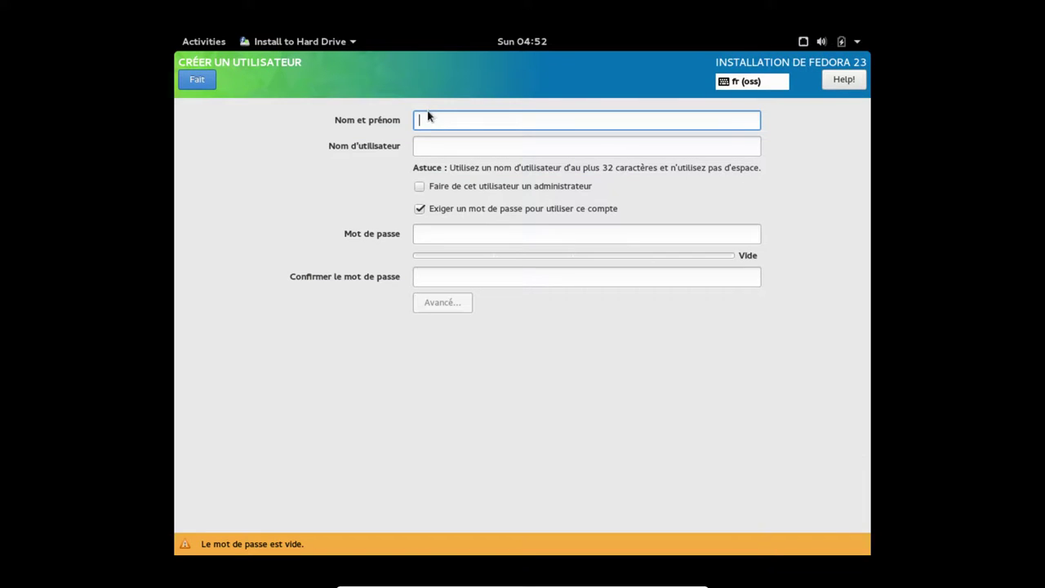
pyautogui.write('ad')
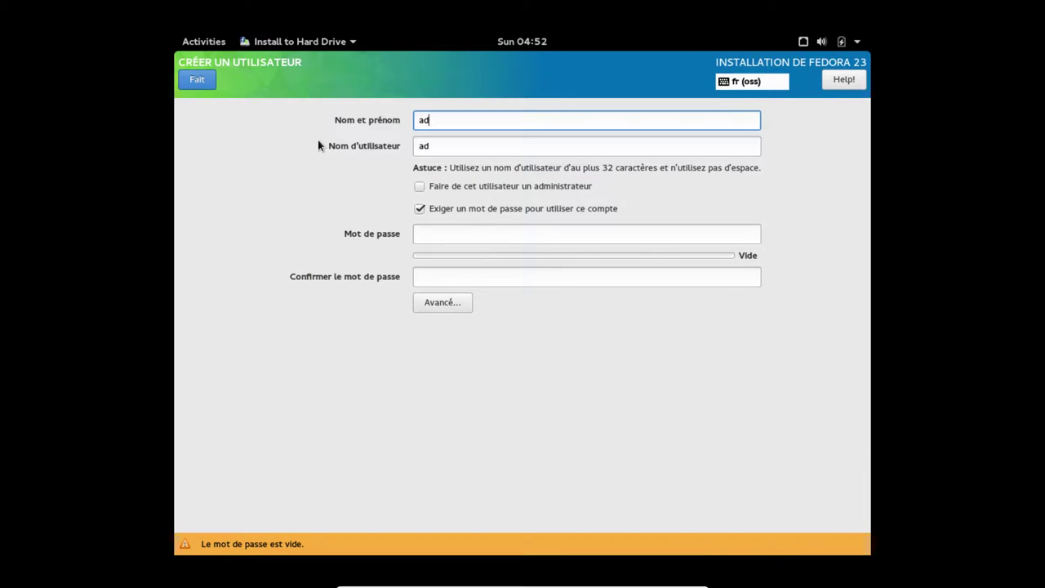
pyautogui.write('rien')
pyautogui.hotkey('ctrl', 'a')
pyautogui.write('Adrien D')
pyautogui.press('Tab')
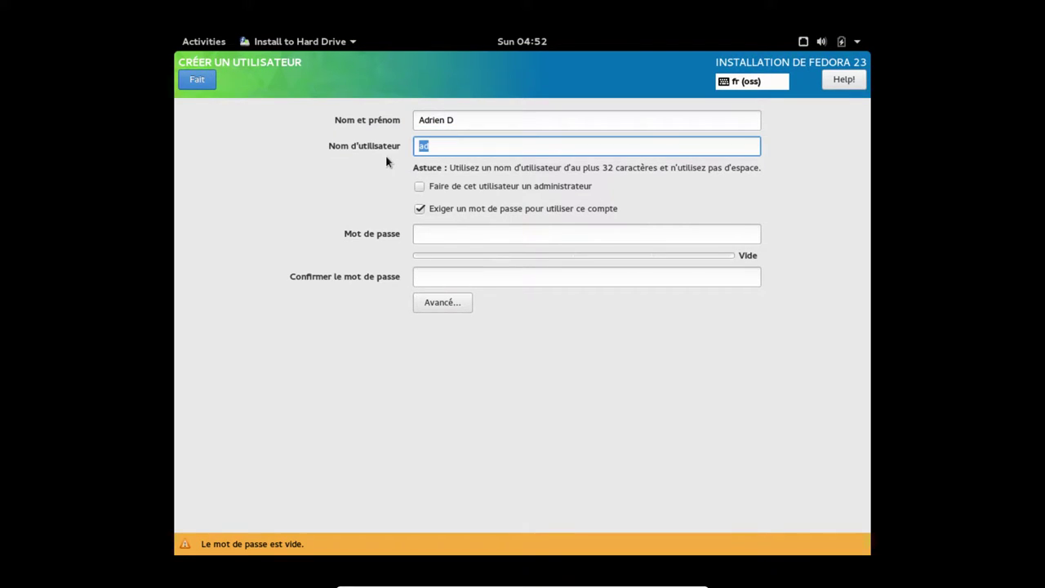
pyautogui.write('adrien')
# Make the user an administrator, set and confirm its password, and open advanced settings
pyautogui.click(420, 186)
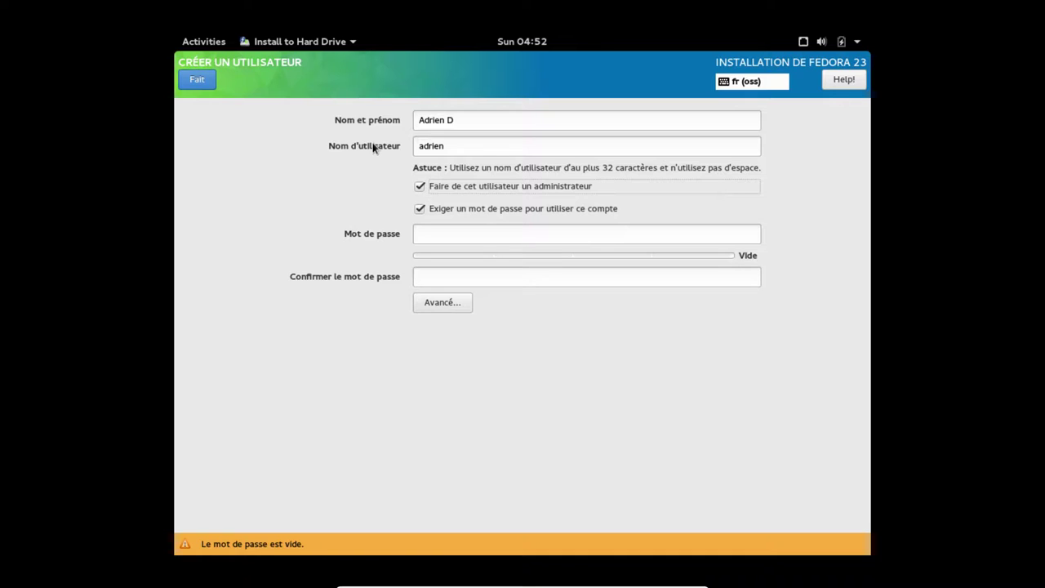
pyautogui.click(421, 234)
pyautogui.click(417, 210)
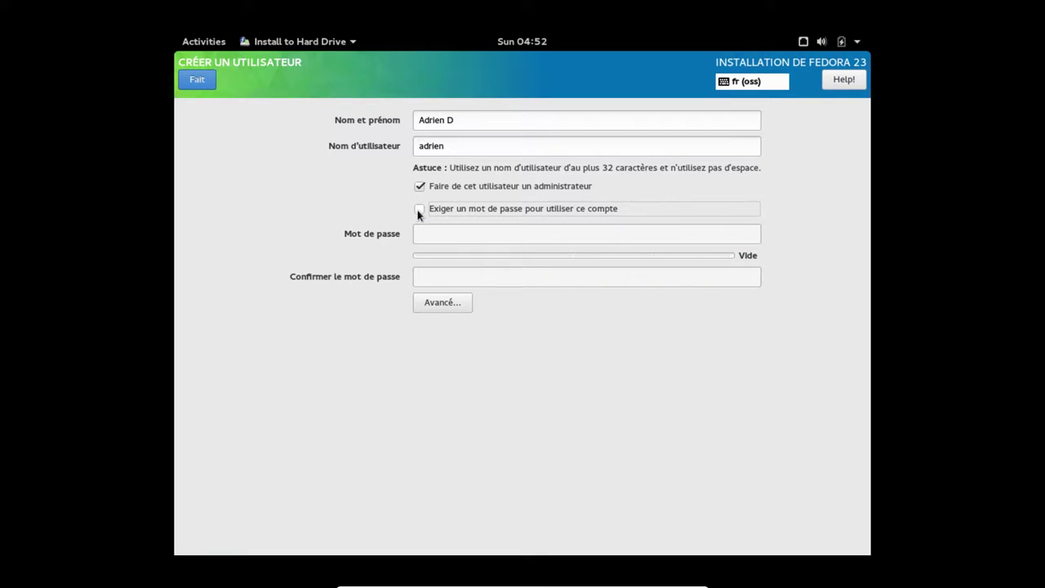
pyautogui.click(418, 210)
pyautogui.click(427, 232)
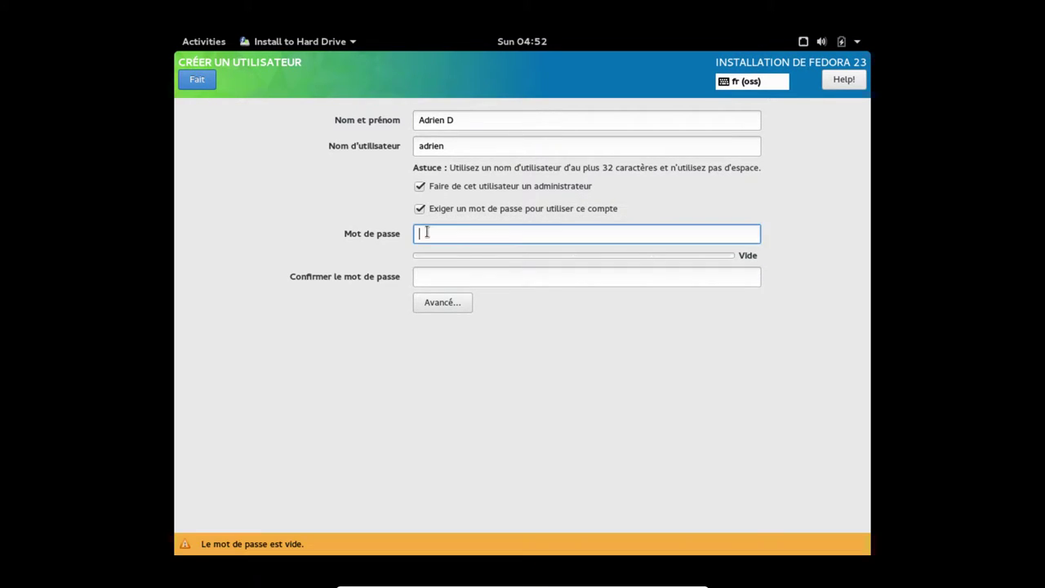
pyautogui.write('********')
pyautogui.press('Tab')
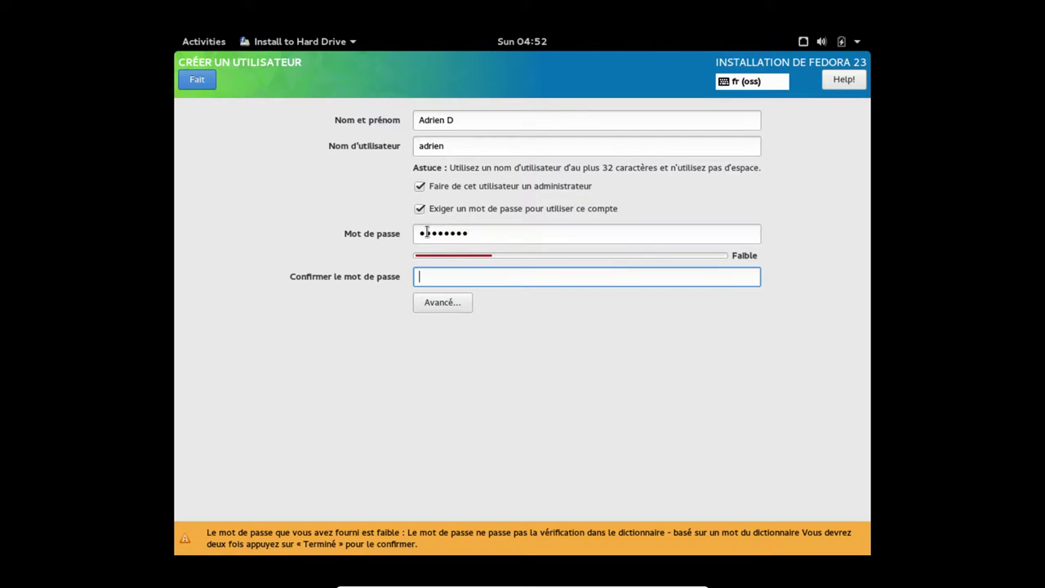
pyautogui.write('********')
pyautogui.click(451, 304)
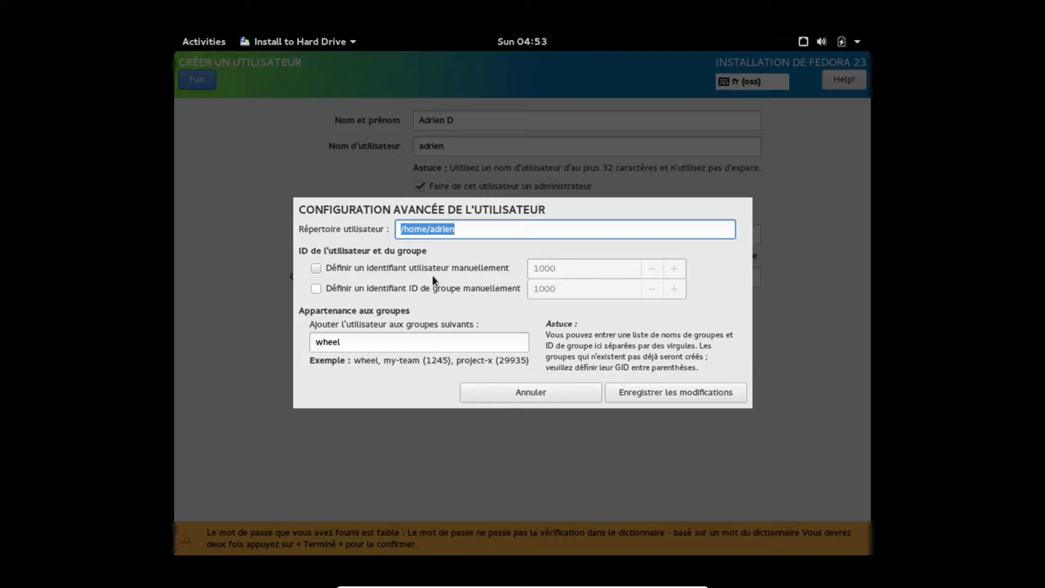
# Try a manual user ID of 500, then 501, before reverting to the automatic ID
pyautogui.click(438, 267)
pyautogui.click(595, 274)
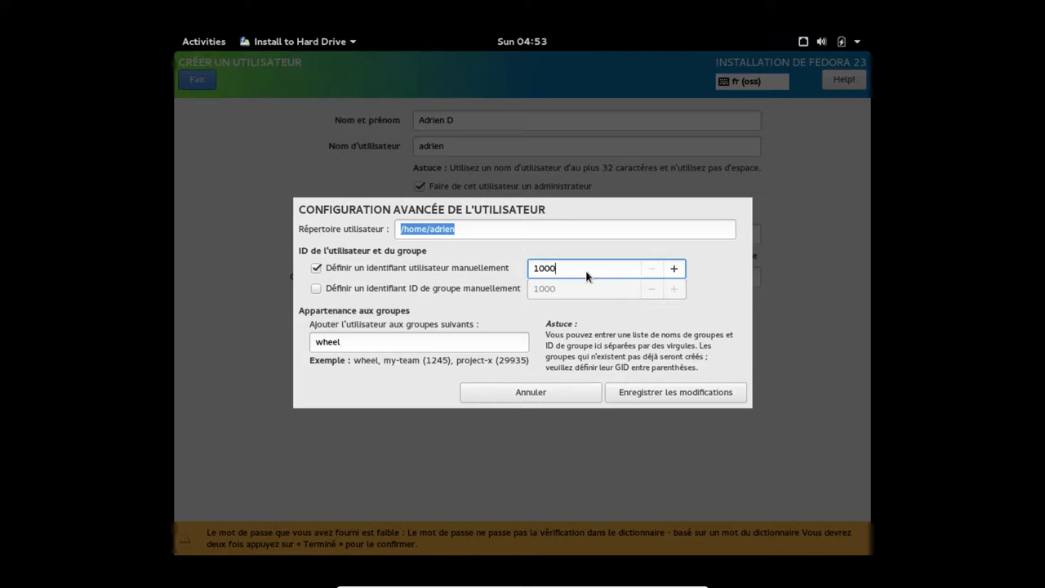
pyautogui.press('BackSpace')
pyautogui.press('BackSpace')
pyautogui.press('BackSpace')
pyautogui.press('BackSpace')
pyautogui.write('500')
pyautogui.click(441, 267)
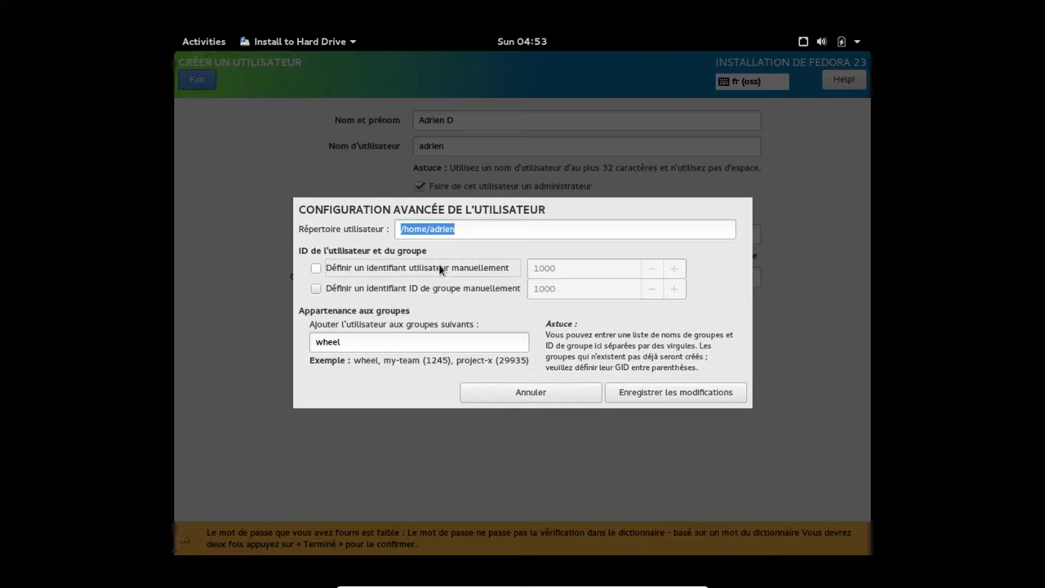
pyautogui.click(440, 270)
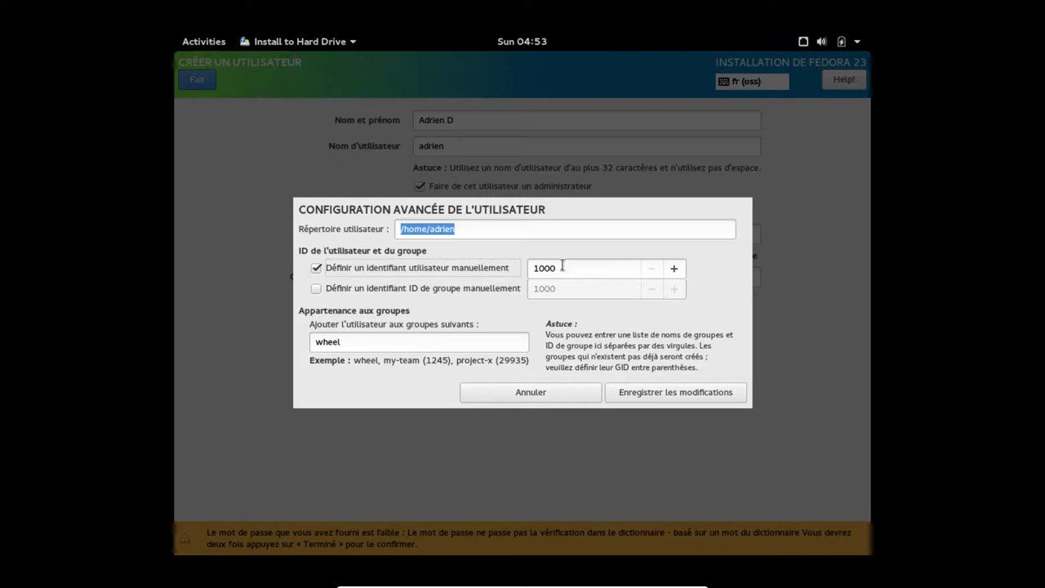
pyautogui.click(561, 267)
pyautogui.press('BackSpace')
pyautogui.write('1')
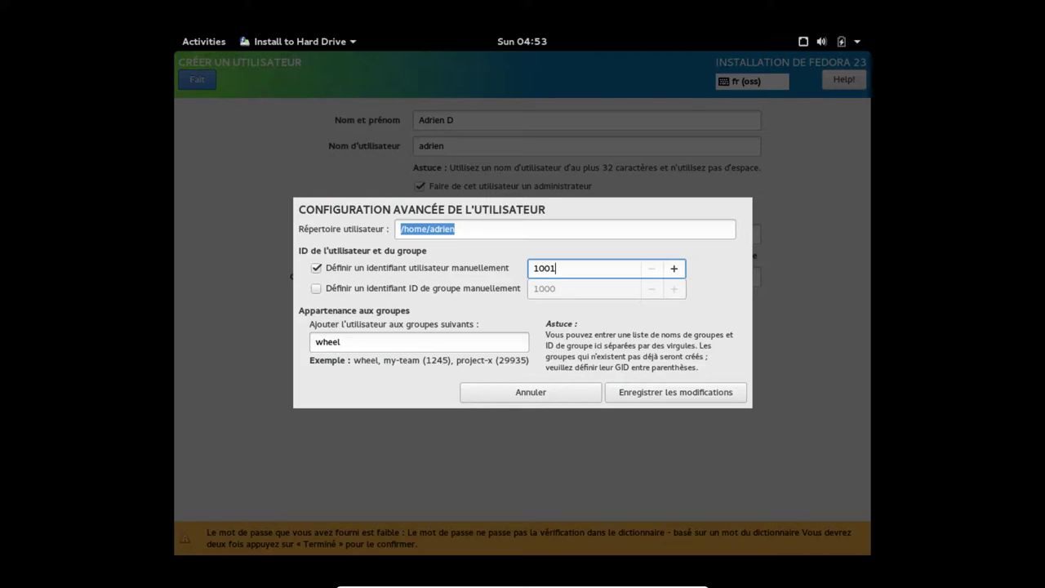
pyautogui.hotkey('shift', 'Tab')
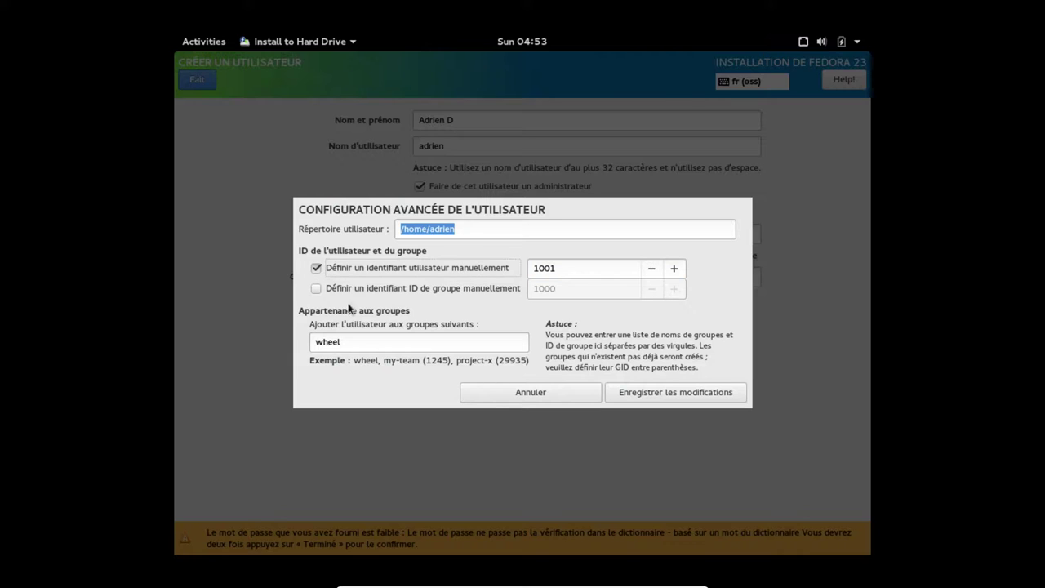
pyautogui.press('space')
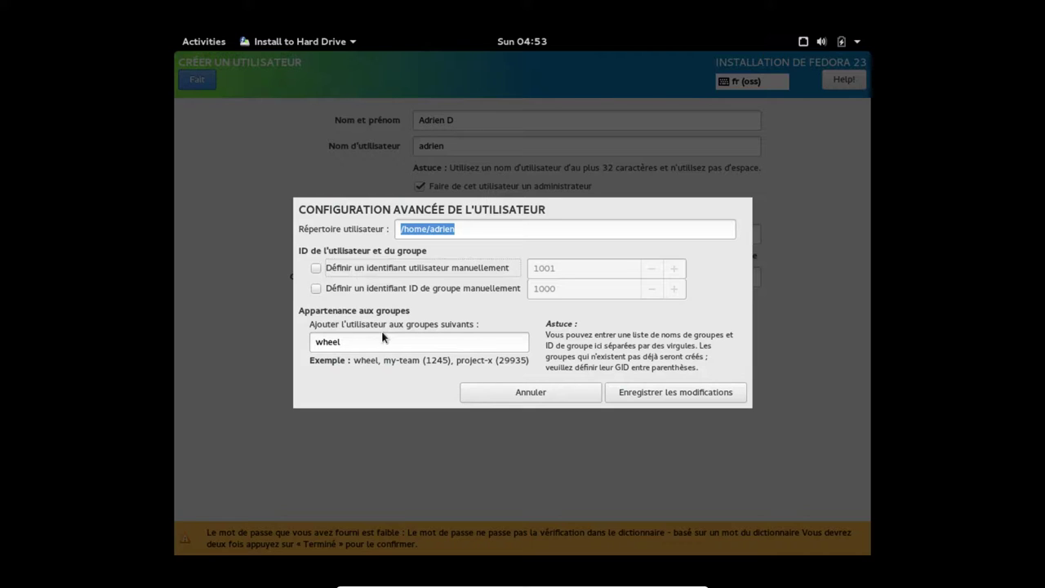
# Add the games group after wheel, save, and accept the weak password
pyautogui.click(387, 343)
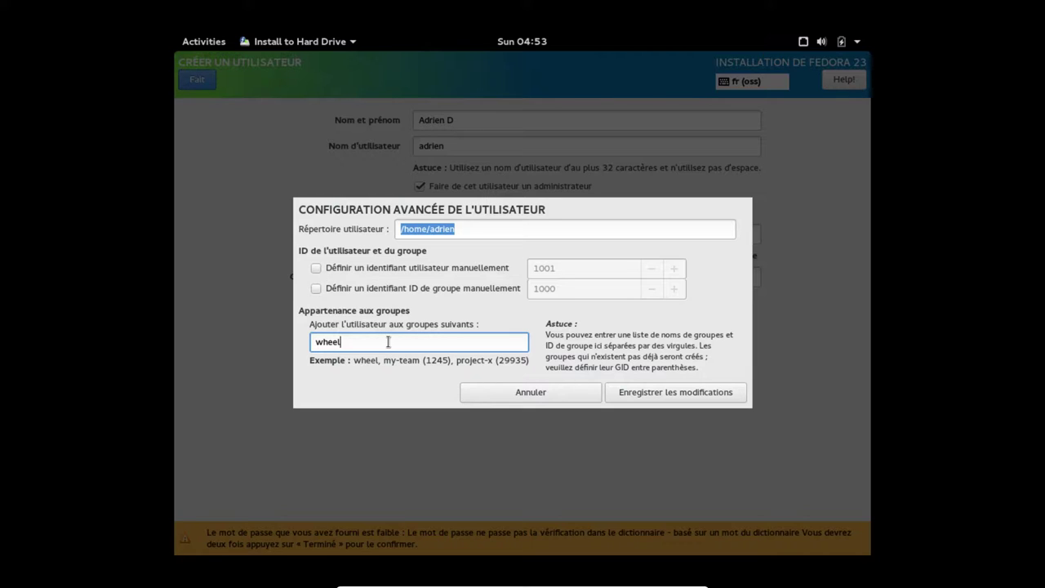
pyautogui.write(',games')
pyautogui.click(674, 396)
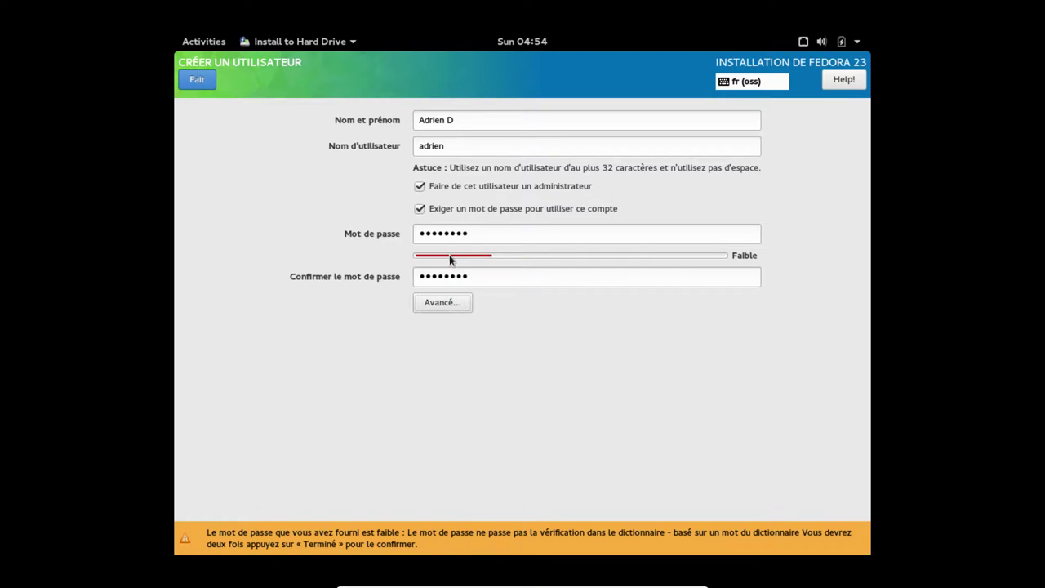
pyautogui.click(196, 79)
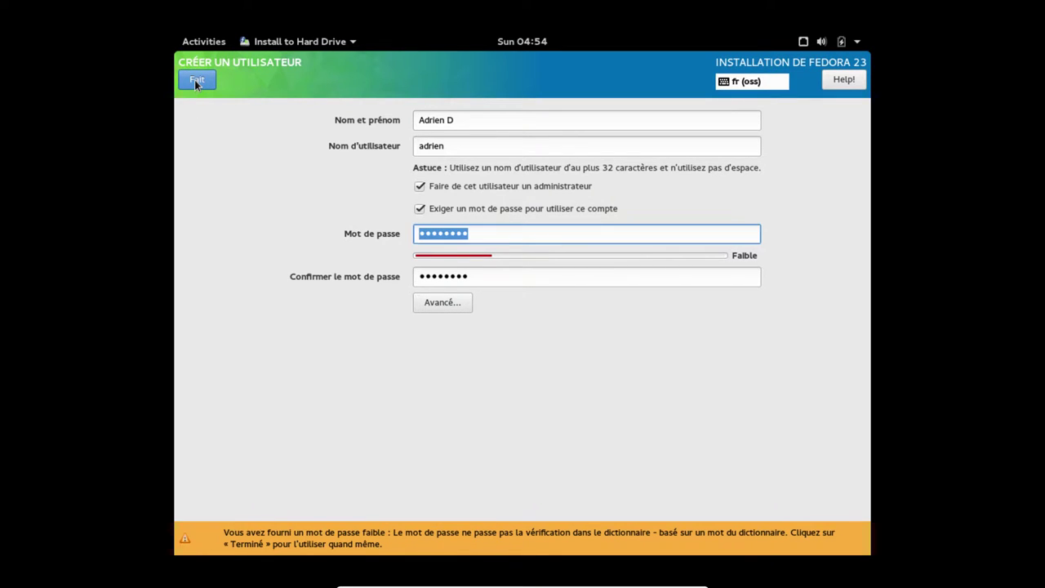
pyautogui.click(196, 79)
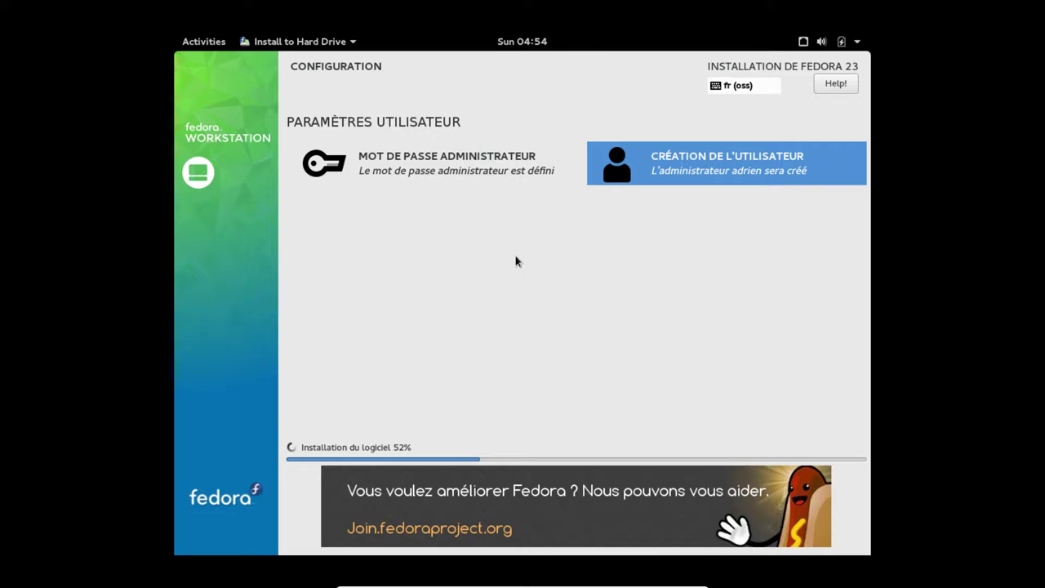
# Snapshot CalculateLinuxDesktop as 'Avant Fedo' in the manager, then start that machine
pyautogui.hotkey('ctrl', 'f')
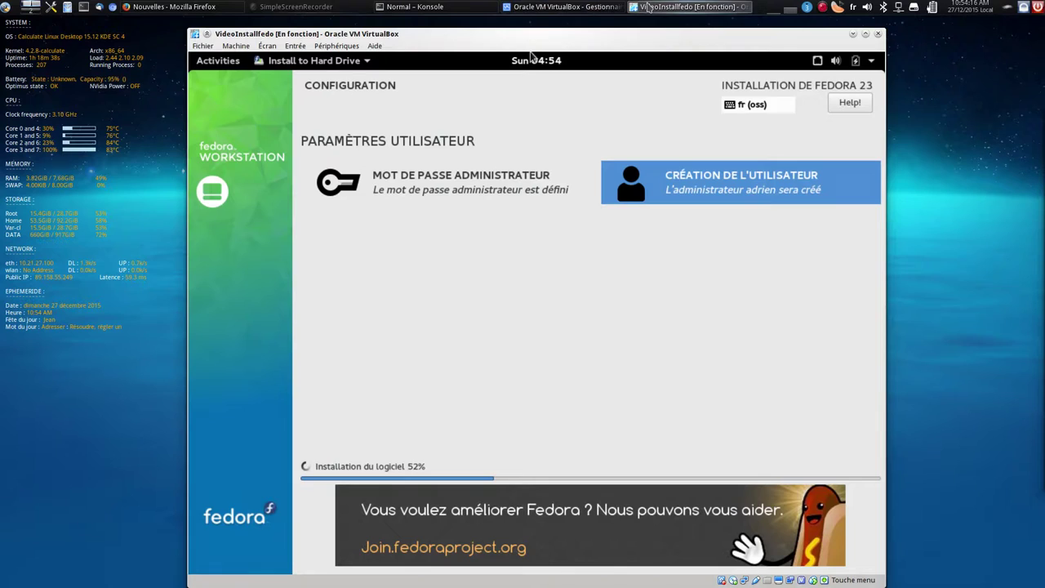
pyautogui.click(647, 7)
pyautogui.scroll(1, 376, 159)
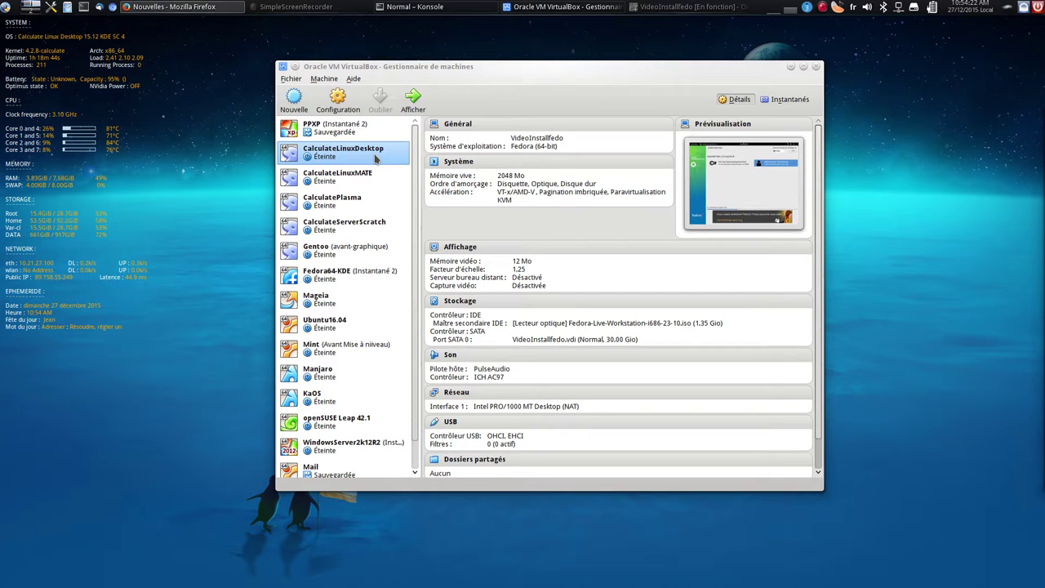
pyautogui.click(376, 158)
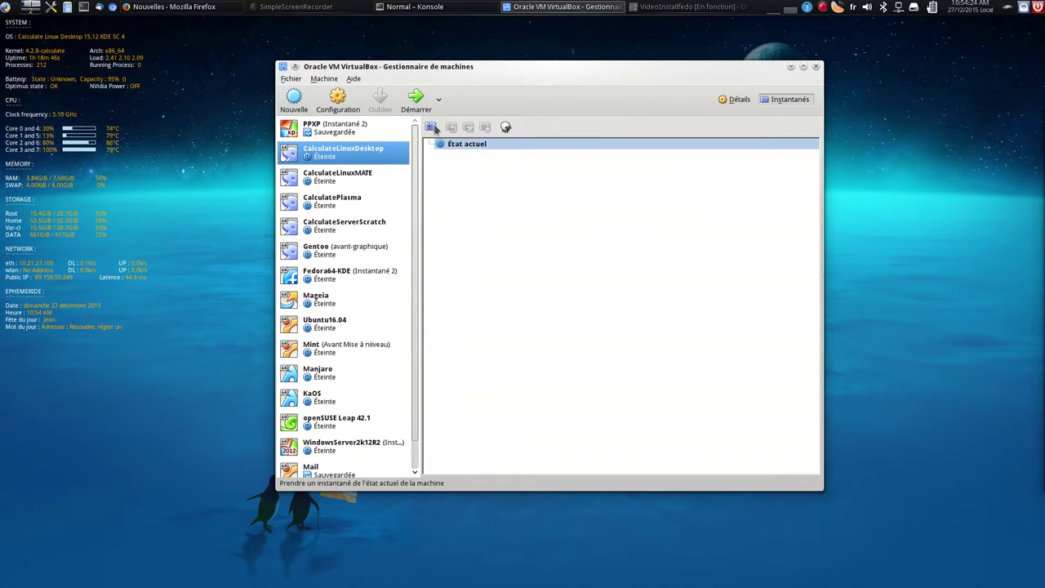
pyautogui.click(430, 126)
pyautogui.write('Avant Fedp')
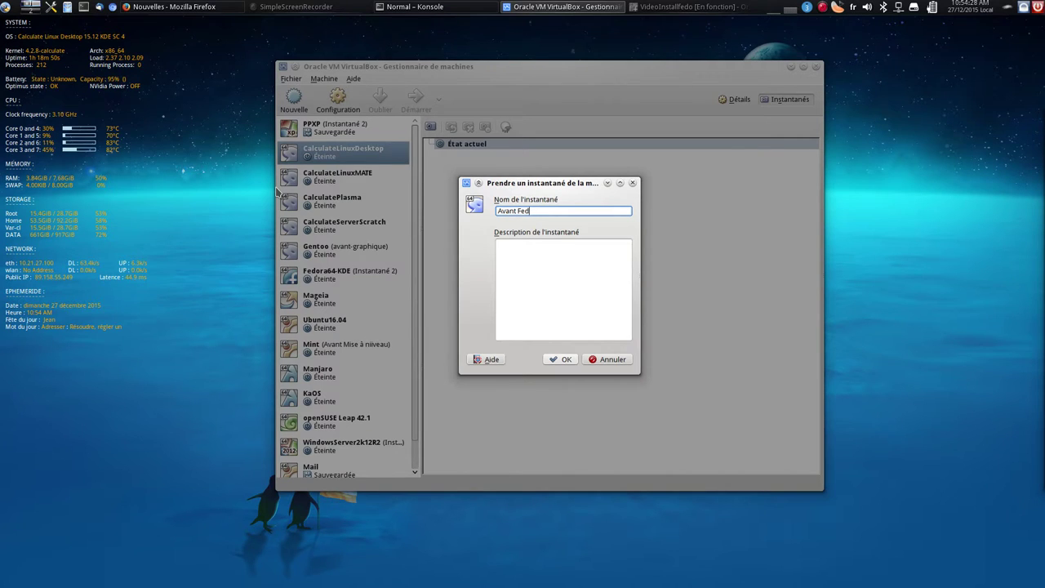
pyautogui.press('Return')
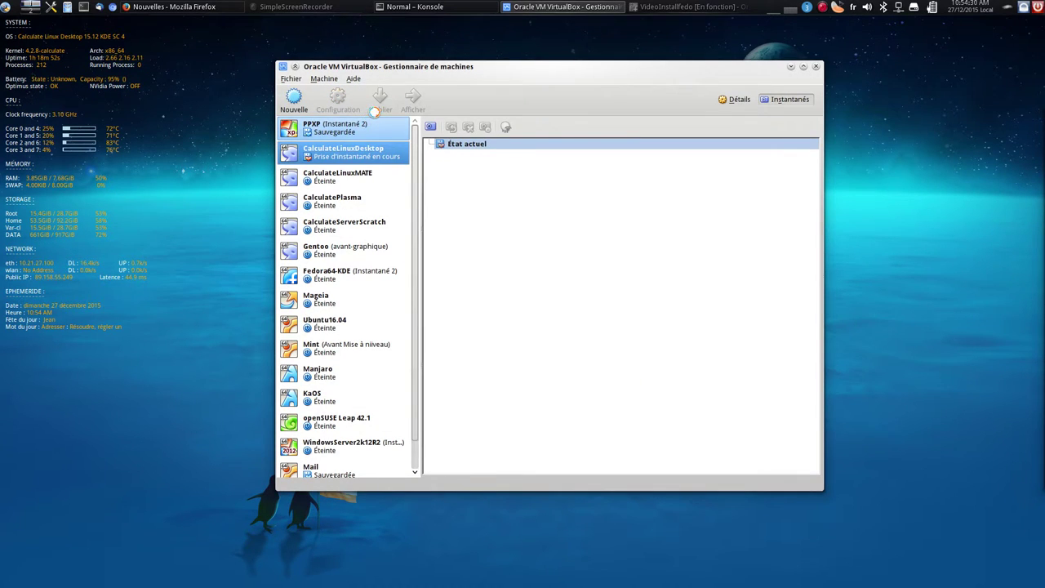
pyautogui.click(414, 99)
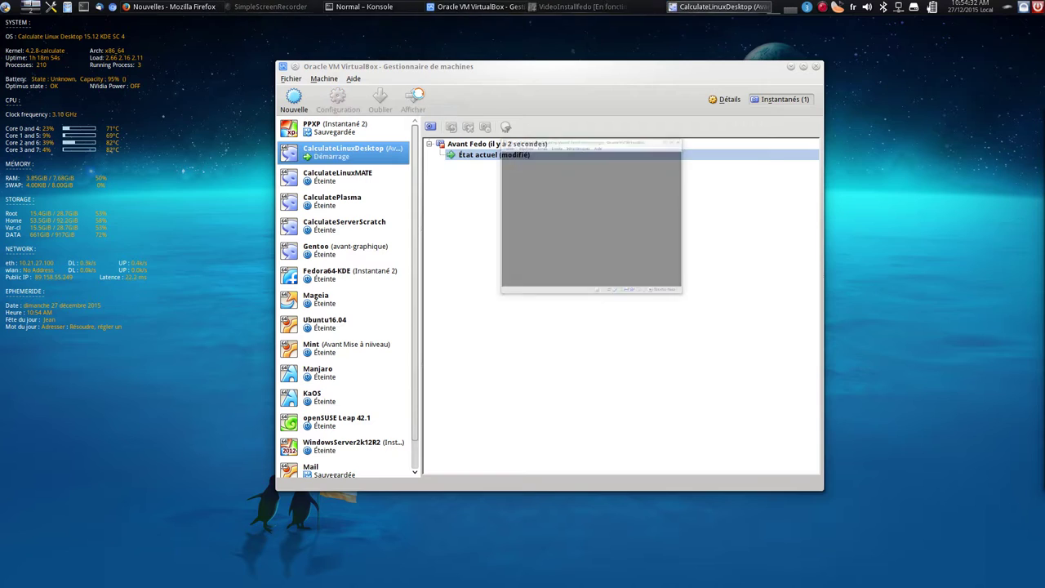
pyautogui.click(566, 85)
# Load the Fedora Live disc image and boot it without waiting
pyautogui.moveTo(585, 101)
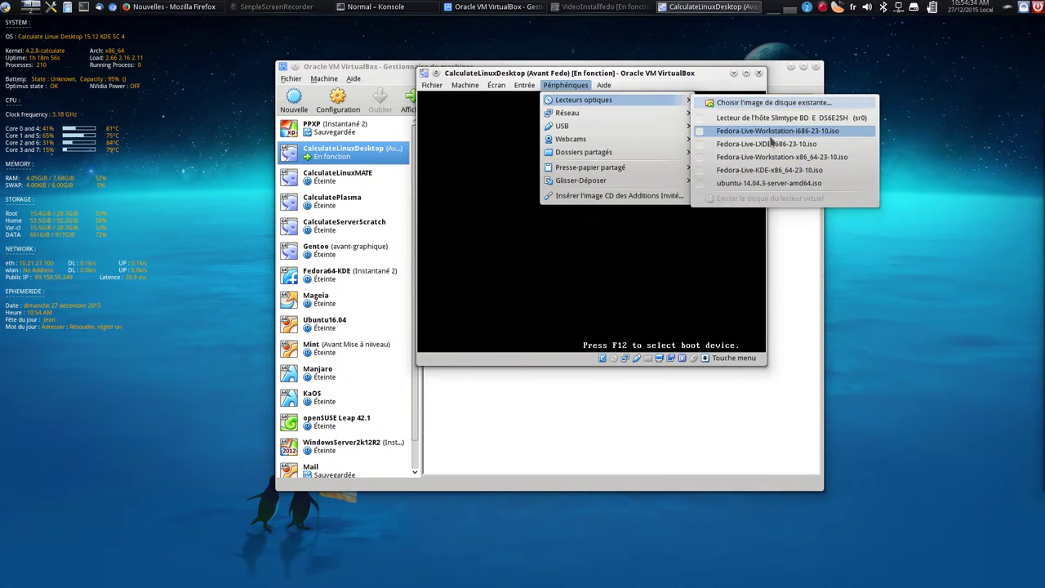
pyautogui.click(766, 144)
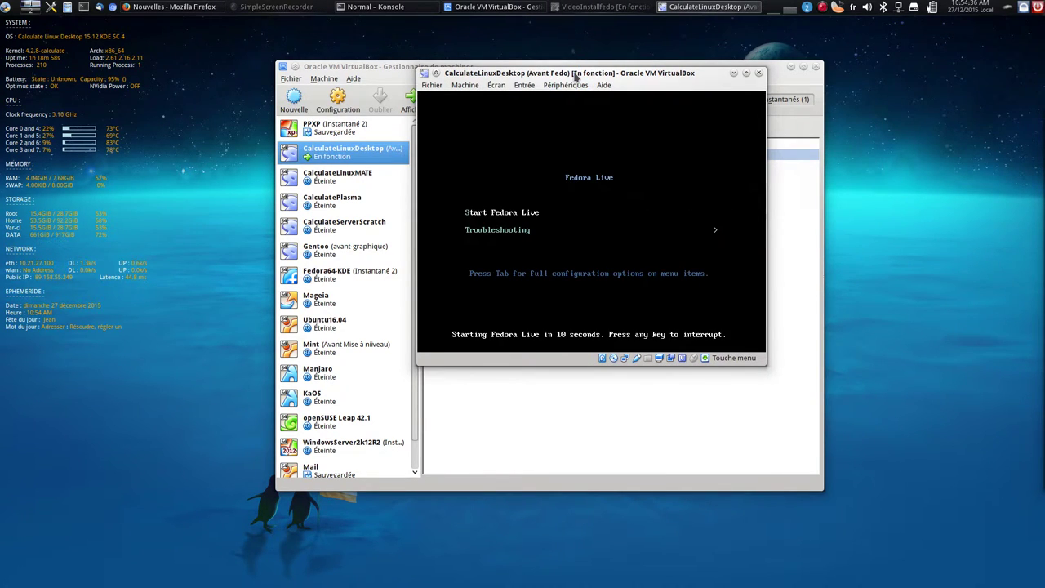
pyautogui.press('Return')
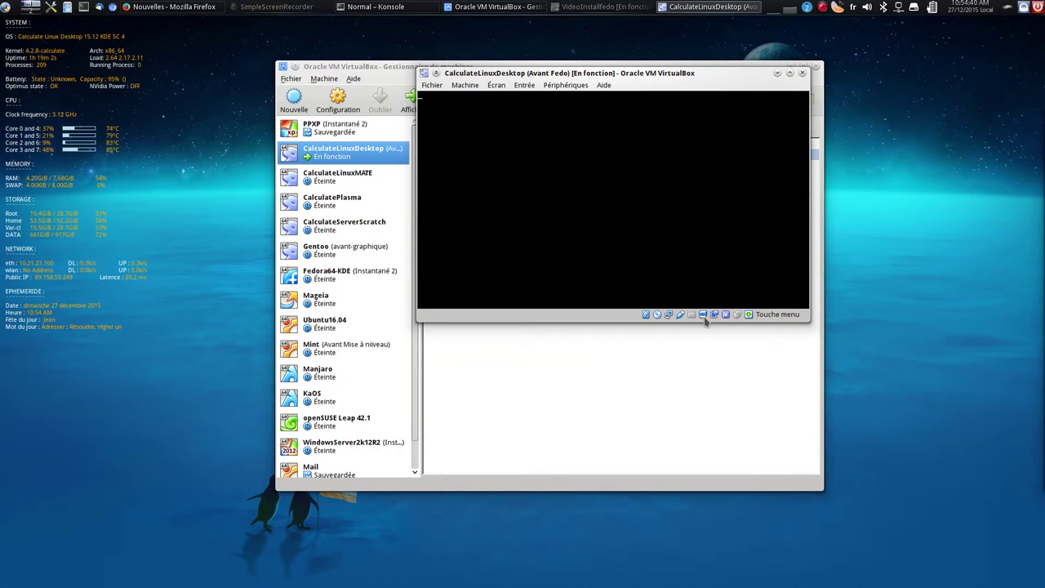
# Display the virtual machine at 125% scale and switch it to full screen
pyautogui.moveTo(723, 320)
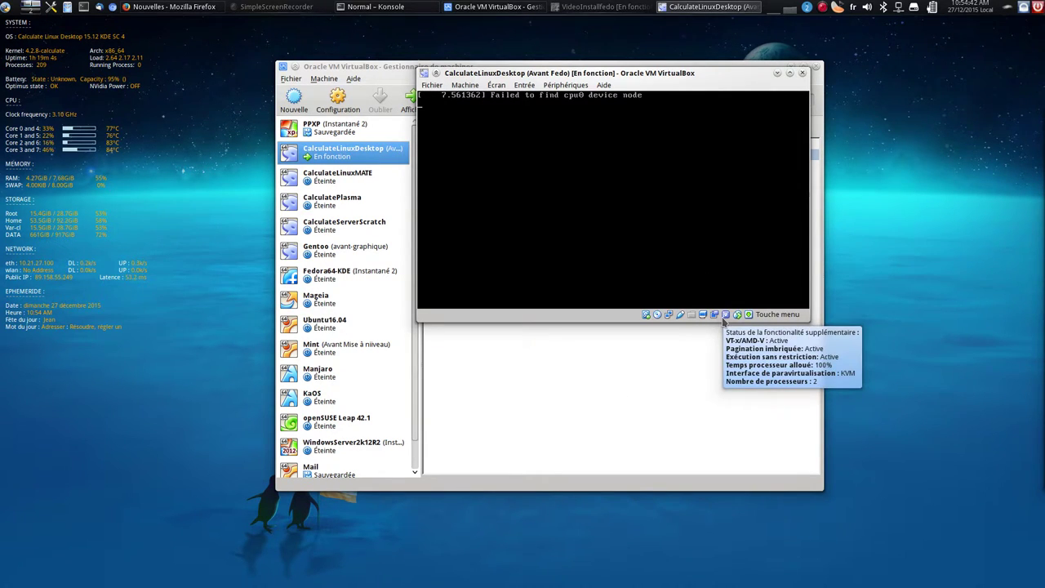
pyautogui.click(717, 316)
pyautogui.click(701, 315)
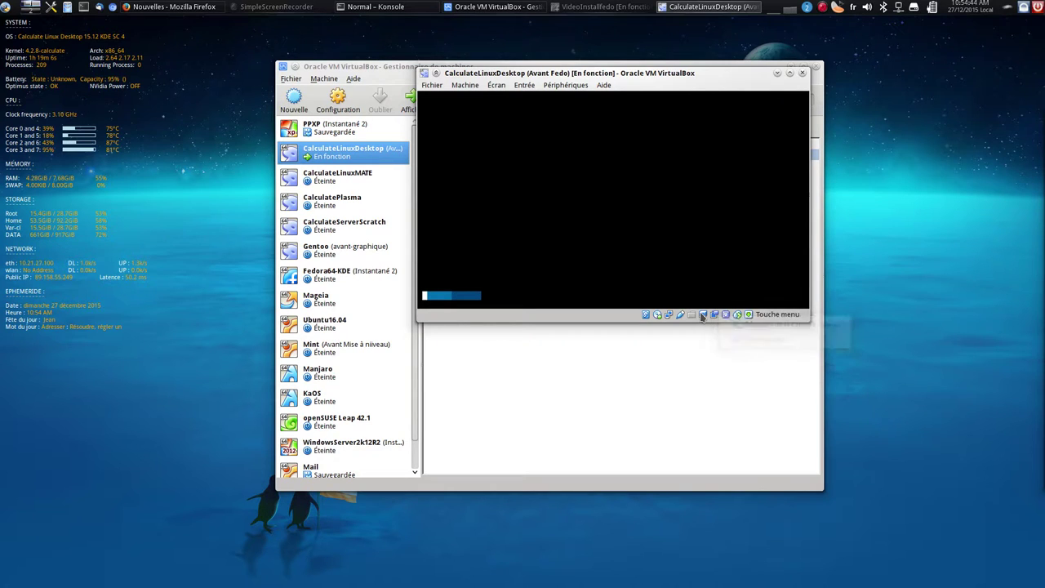
pyautogui.click(701, 315)
pyautogui.moveTo(821, 353)
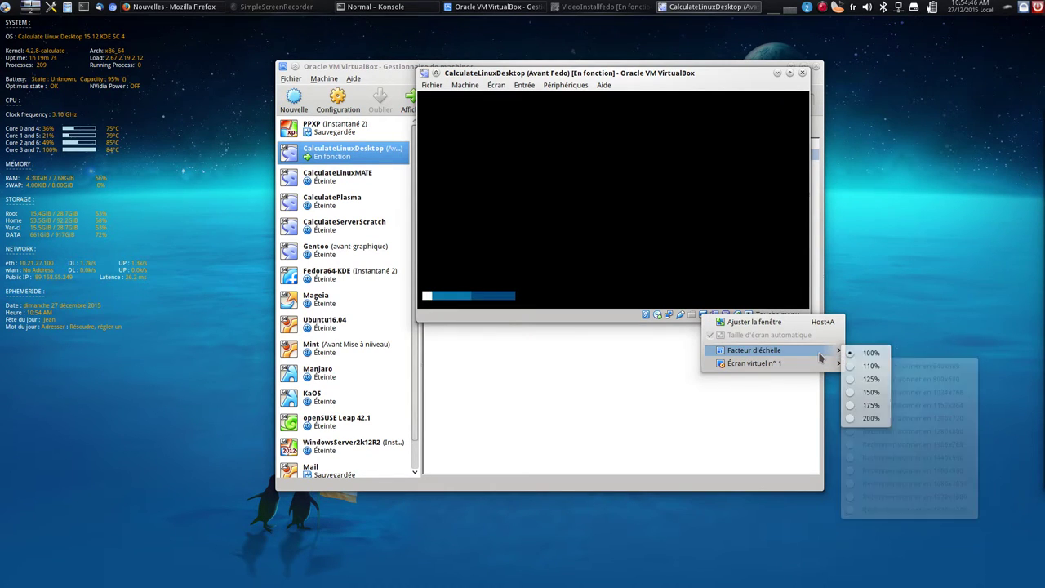
pyautogui.click(871, 379)
pyautogui.moveTo(626, 74); pyautogui.dragTo(454, 73)
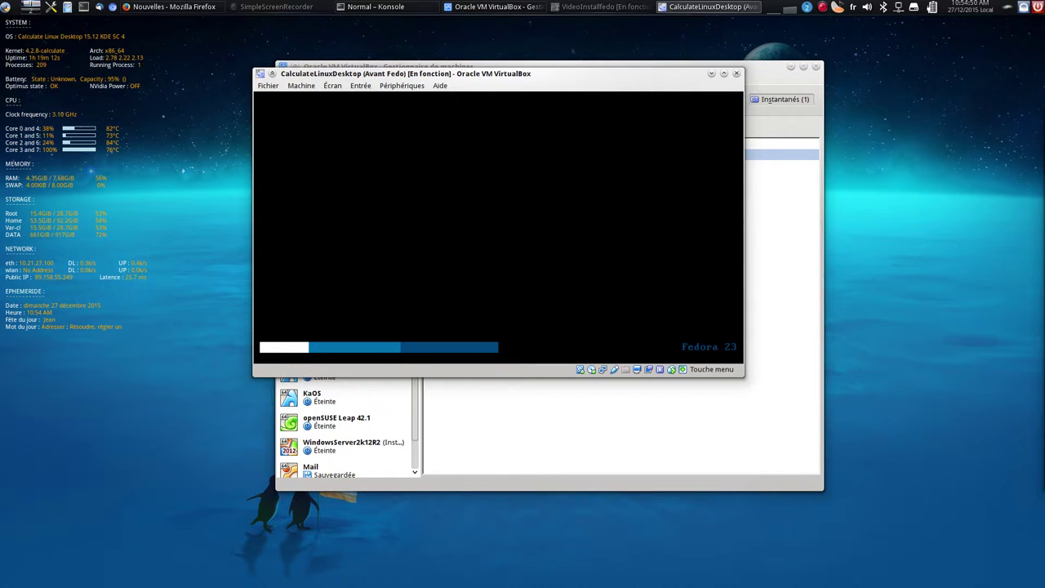
pyautogui.hotkey('ctrl', 'f')
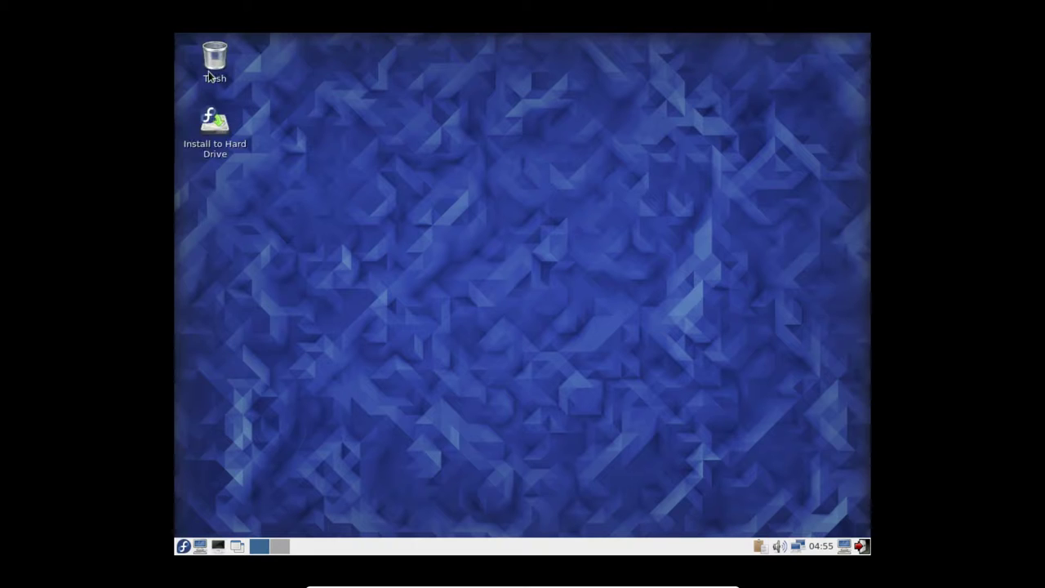
# Launch the Install to Hard Drive icon on the Live LXDE desktop
pyautogui.doubleClick(220, 130)
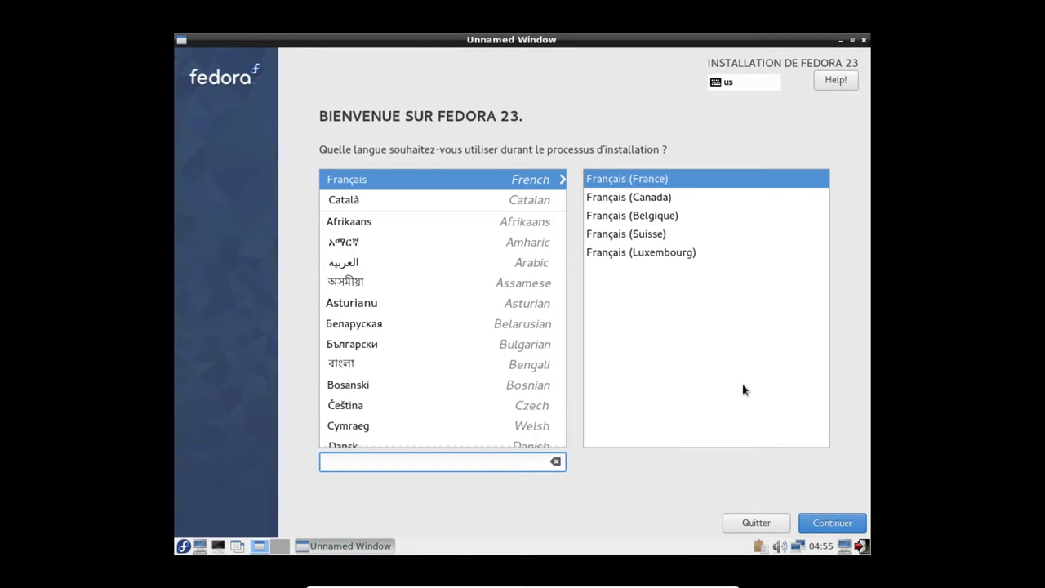
# Keep French as the installation language and go to Installation Destination
pyautogui.press('Return')
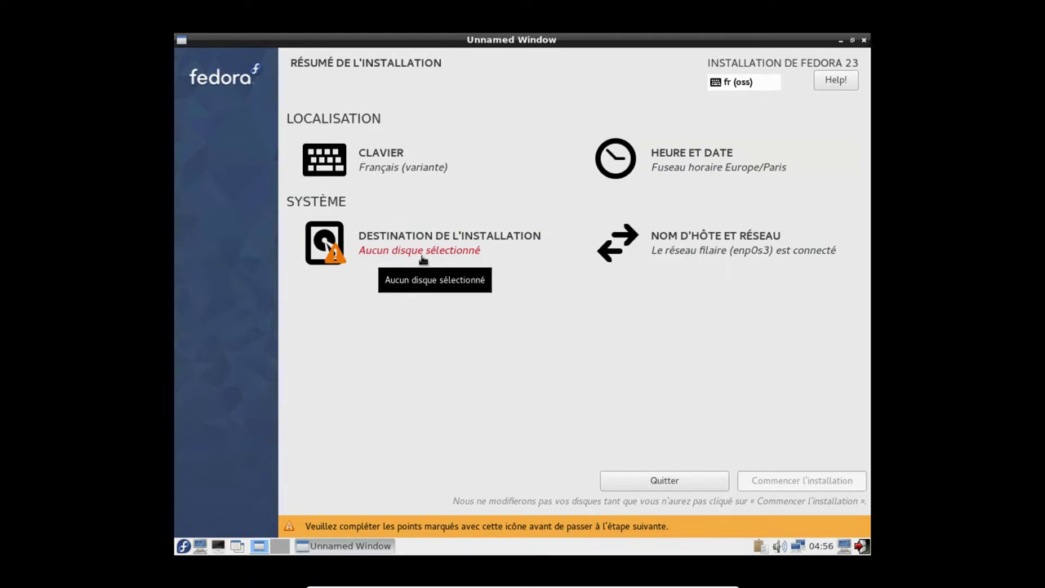
pyautogui.click(455, 249)
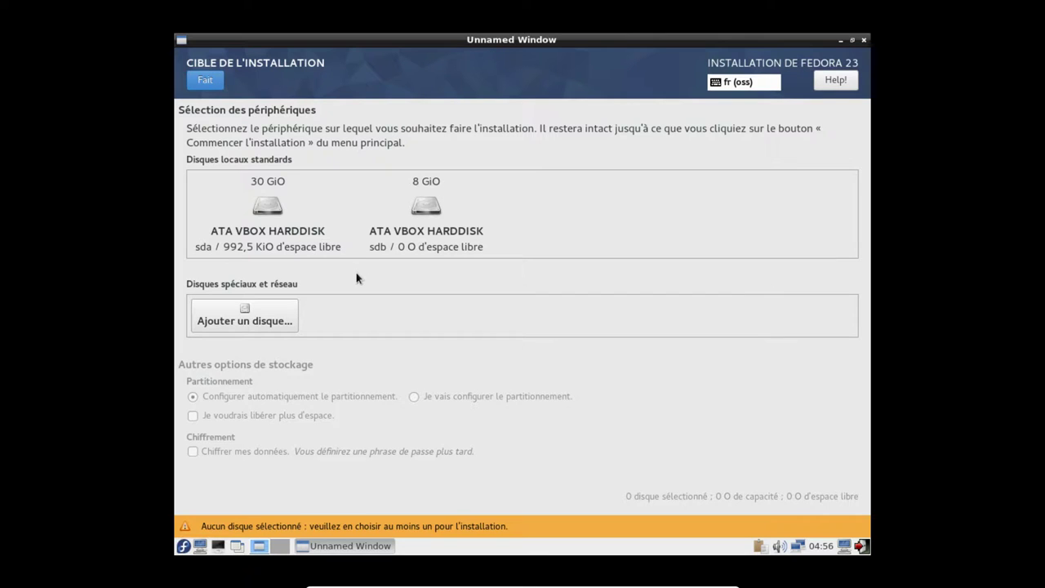
# Select the 30 GiO sda and 8 GiO sdb disks, reviewing the disk summary
pyautogui.click(268, 210)
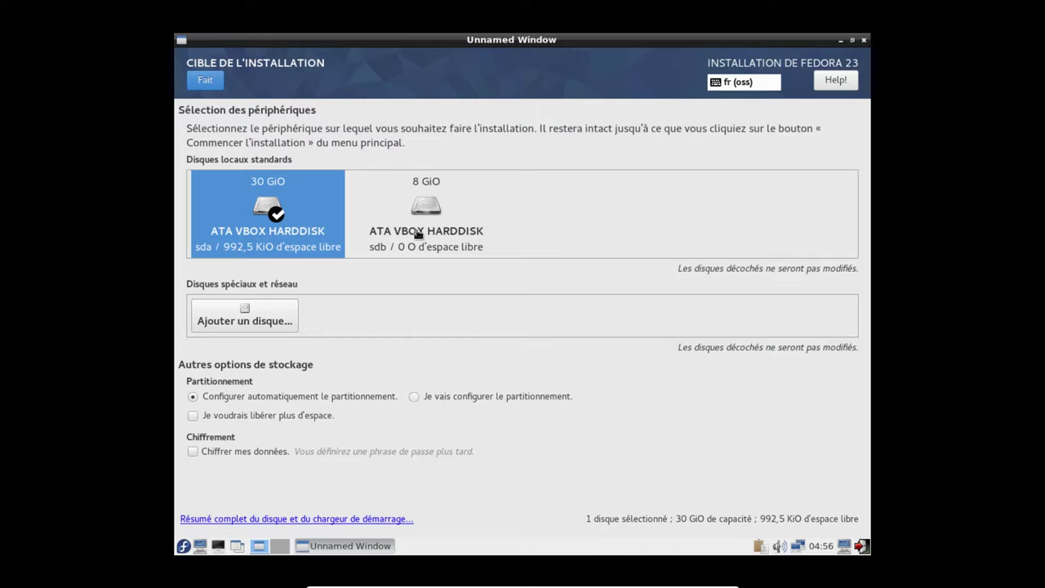
pyautogui.click(273, 519)
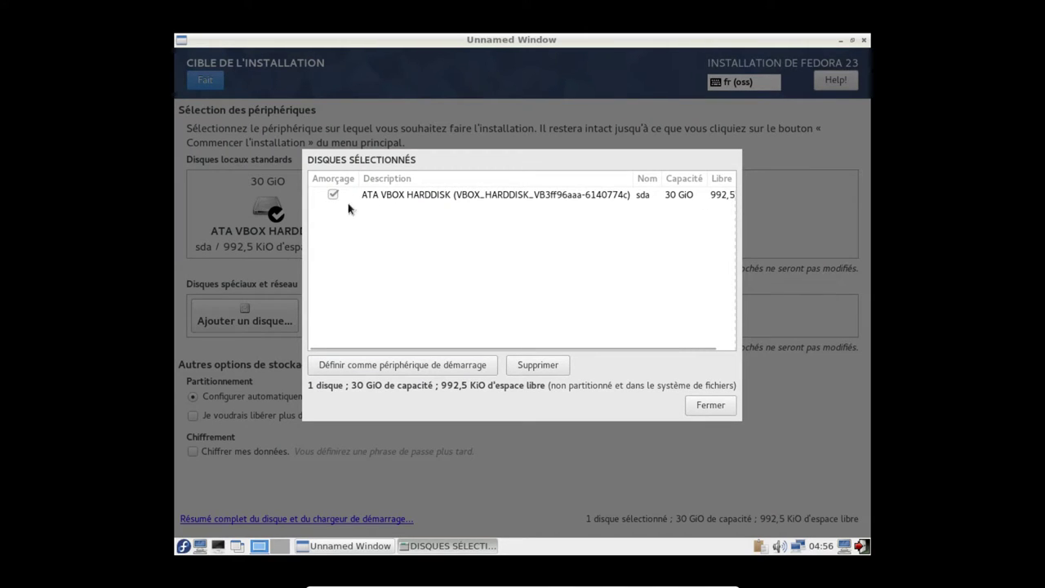
pyautogui.click(702, 404)
pyautogui.click(419, 245)
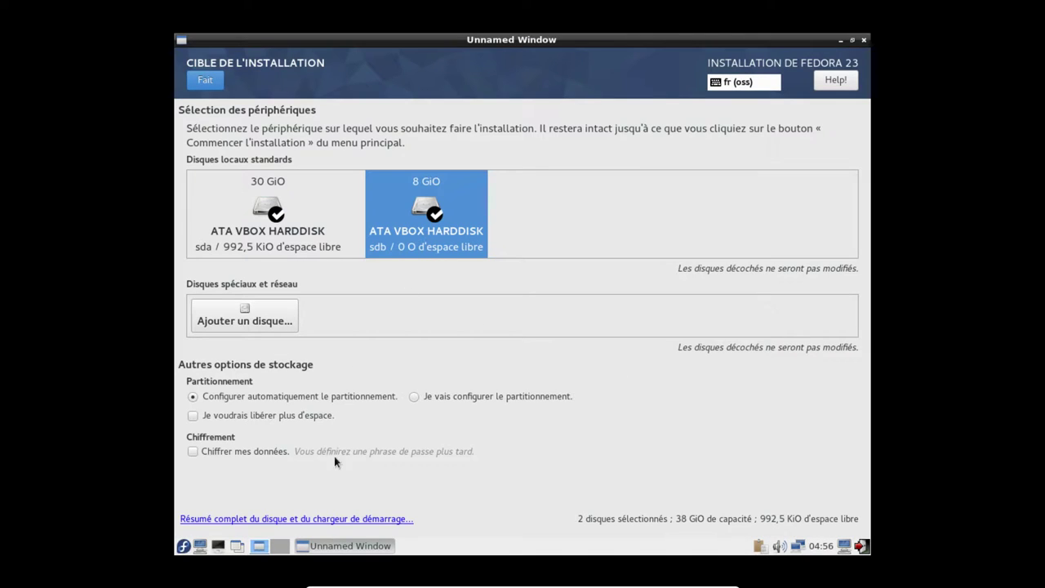
# Keep sda as boot device, deselect sdb, and choose manual partitioning
pyautogui.click(275, 520)
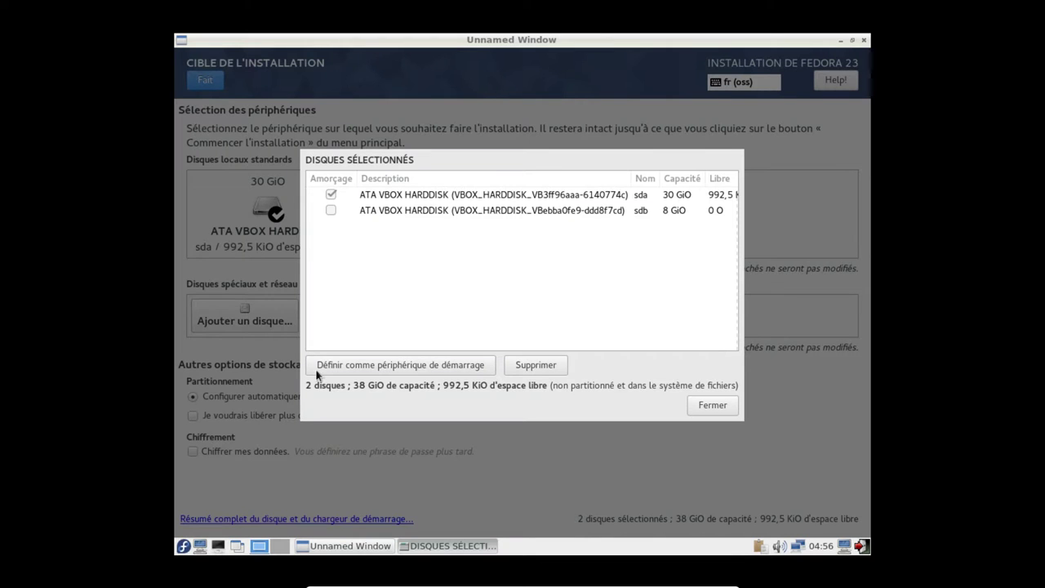
pyautogui.click(330, 198)
pyautogui.click(331, 212)
pyautogui.click(384, 364)
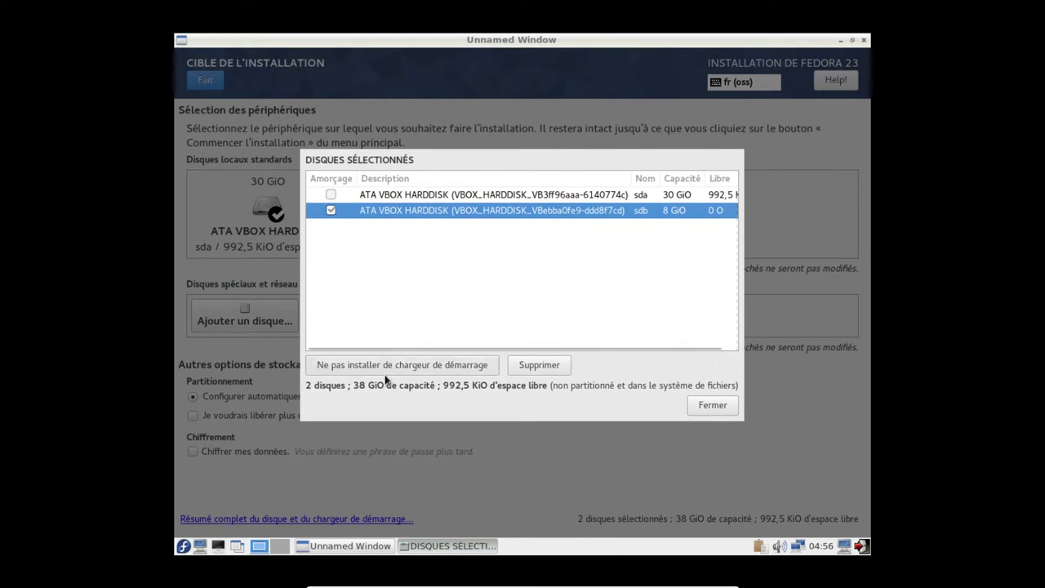
pyautogui.click(340, 198)
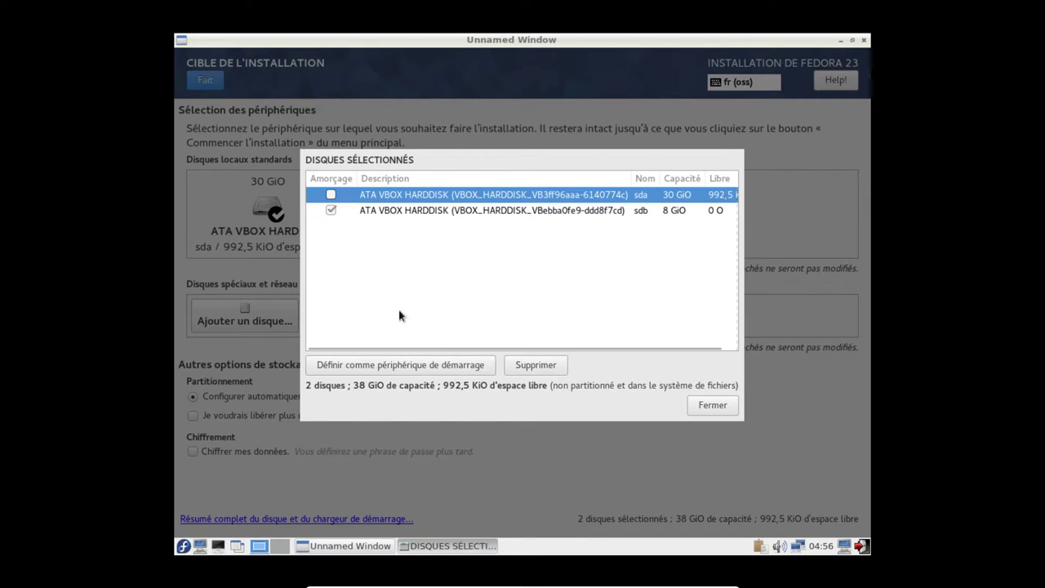
pyautogui.click(415, 366)
pyautogui.click(719, 406)
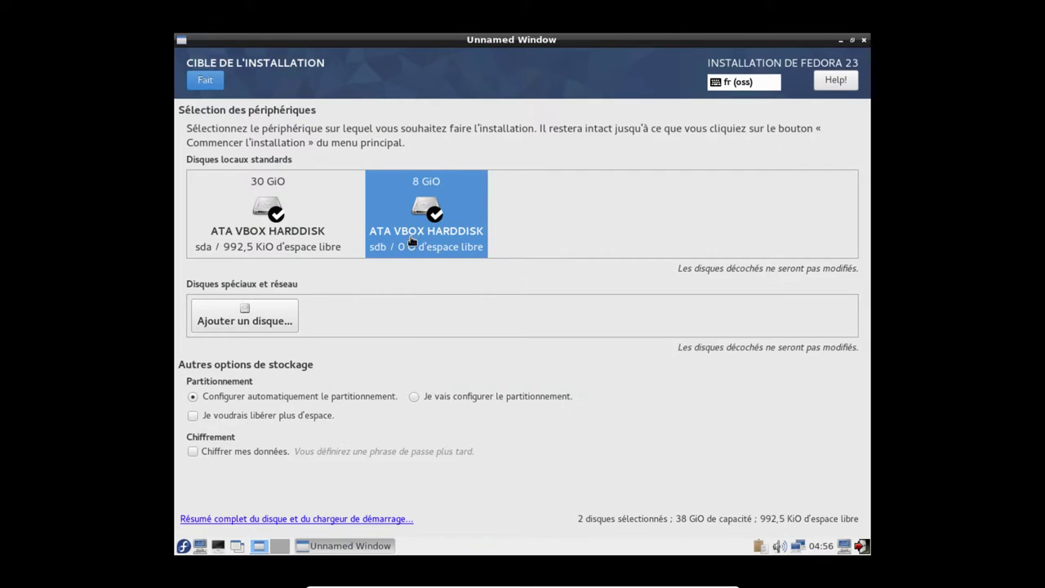
pyautogui.click(422, 228)
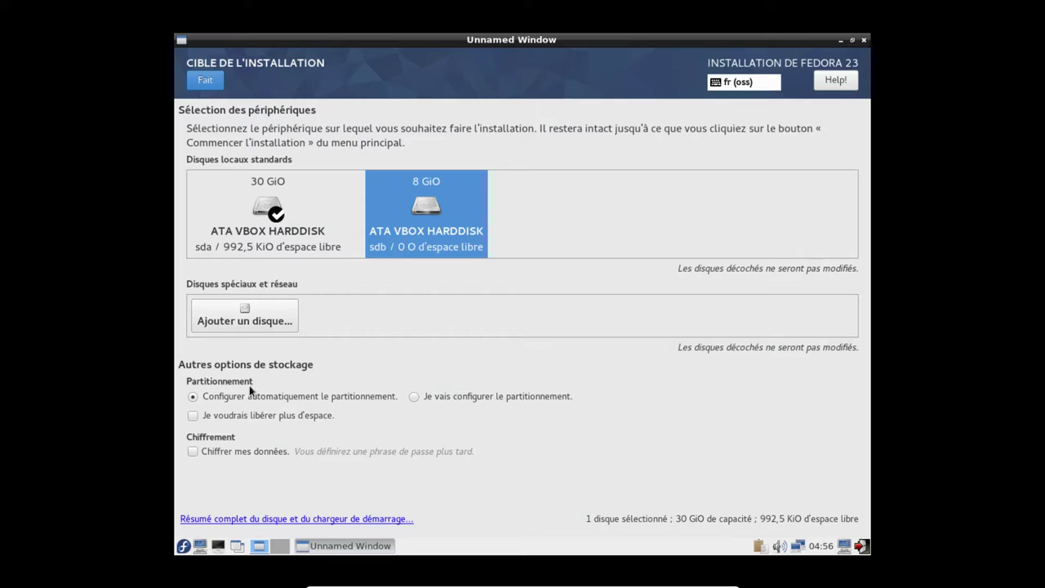
pyautogui.click(493, 398)
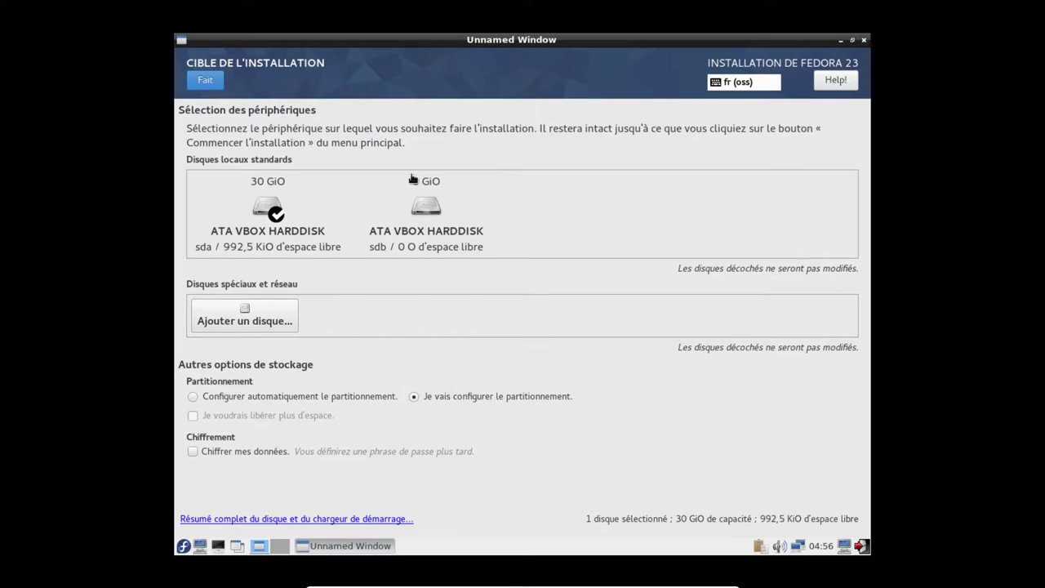
# Continue to manual partitioning and inspect the existing Linux system's root, swap and /home partitions
pyautogui.click(205, 82)
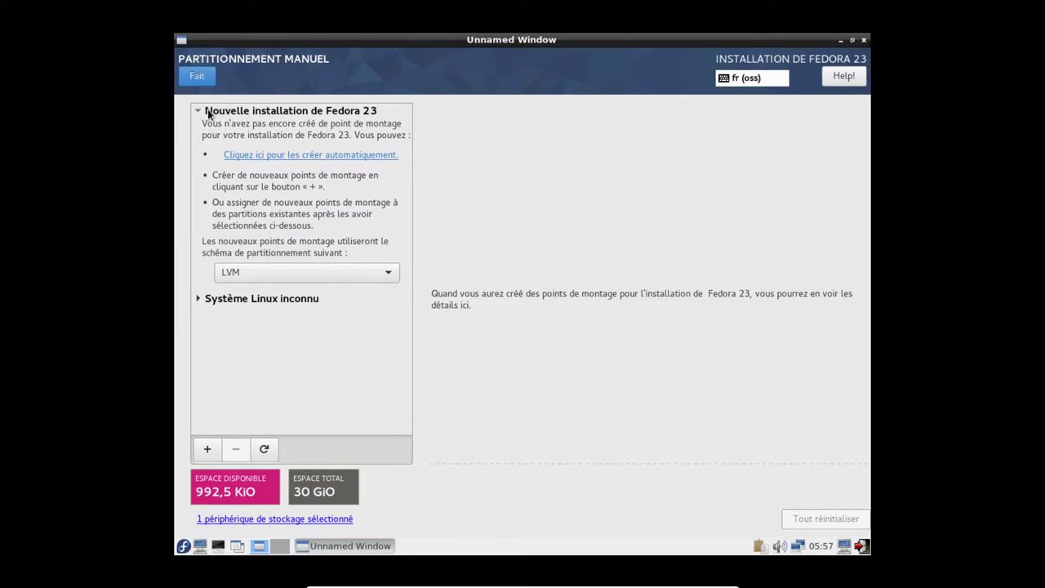
pyautogui.click(197, 300)
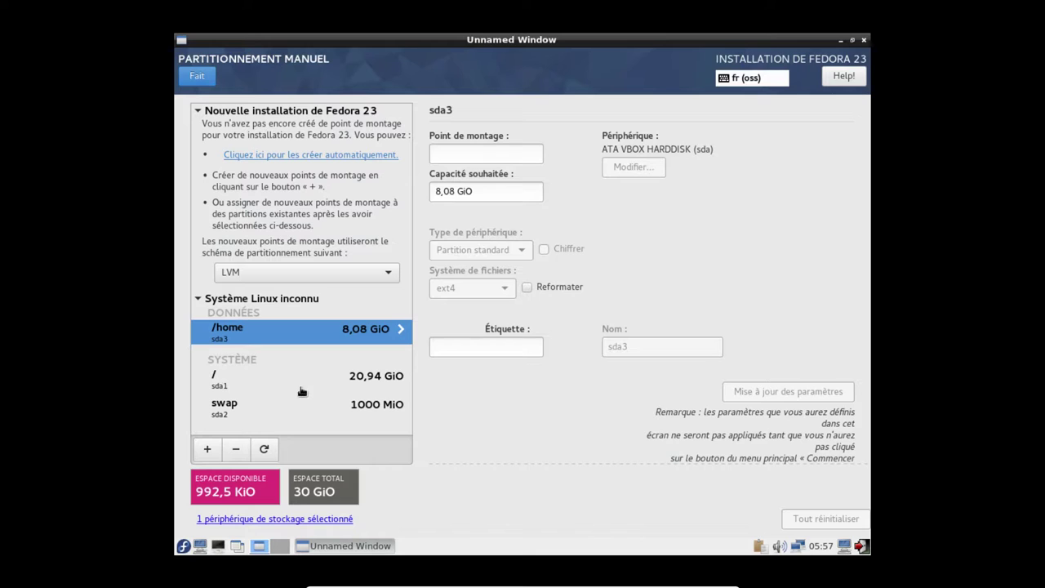
pyautogui.click(252, 412)
pyautogui.click(251, 382)
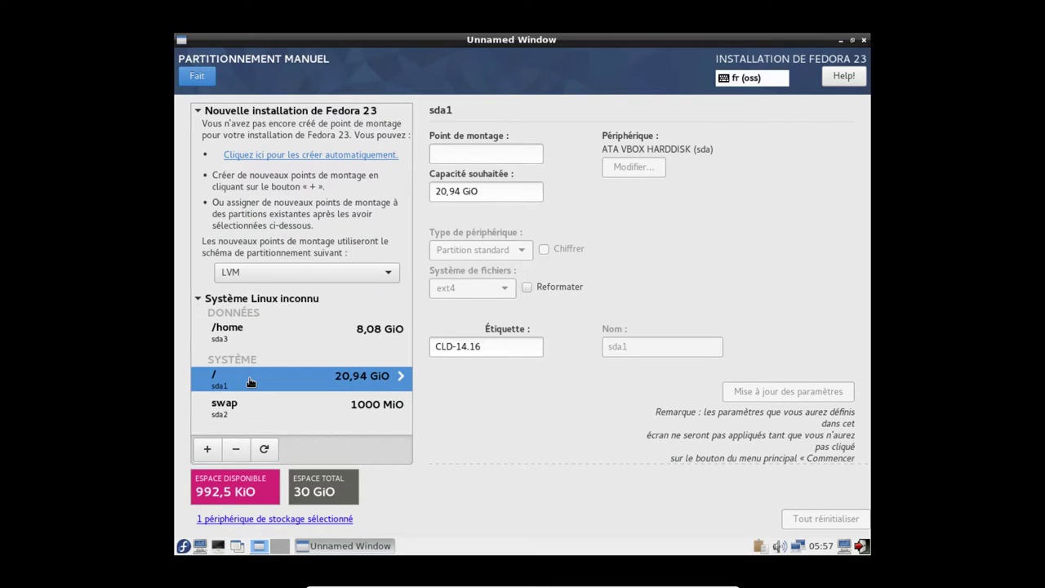
pyautogui.moveTo(483, 347); pyautogui.dragTo(434, 351)
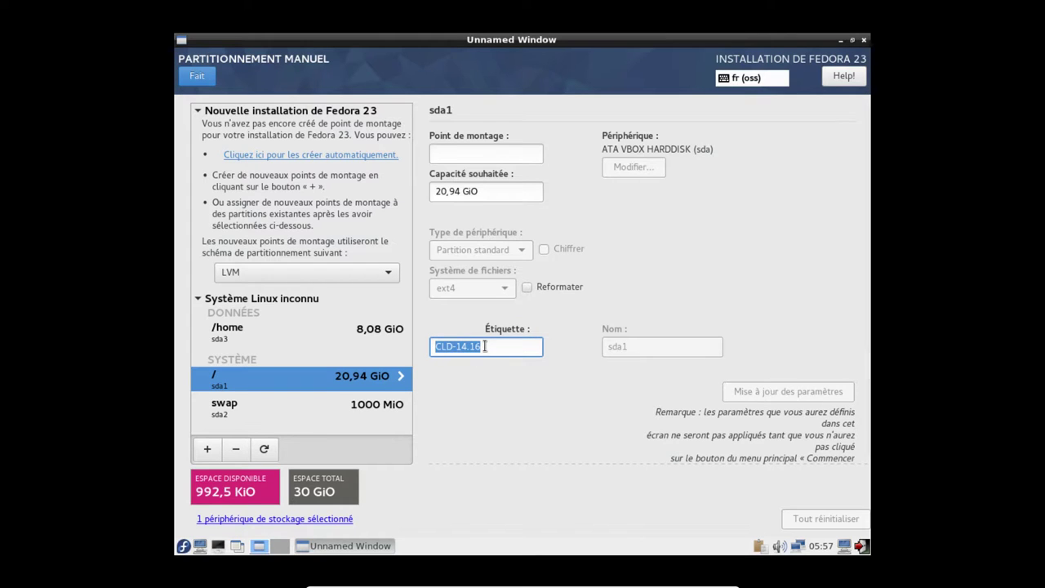
pyautogui.click(255, 334)
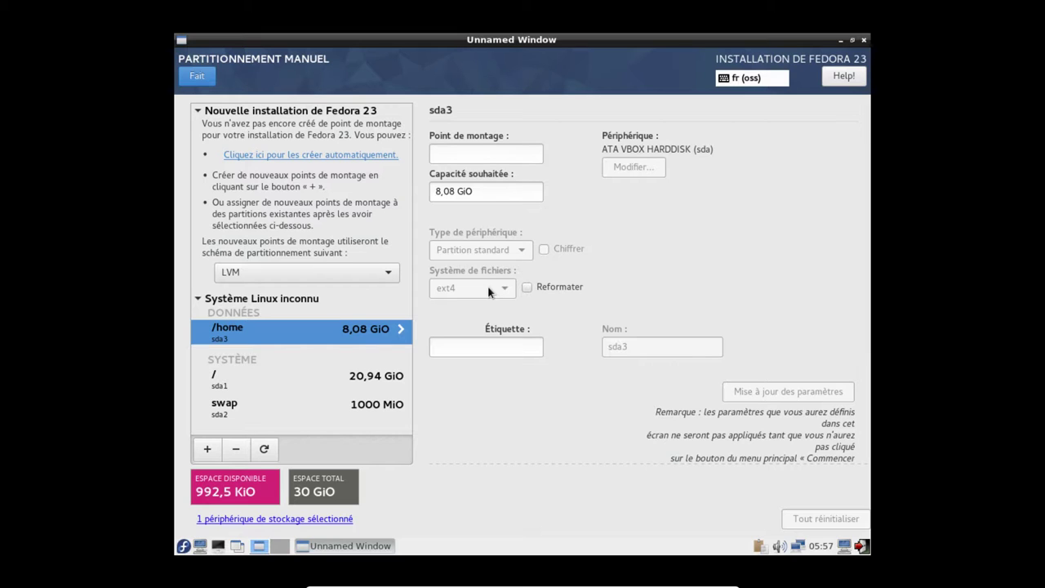
pyautogui.click(238, 380)
# Give sda1 the mount point / and enable reformatting
pyautogui.click(510, 155)
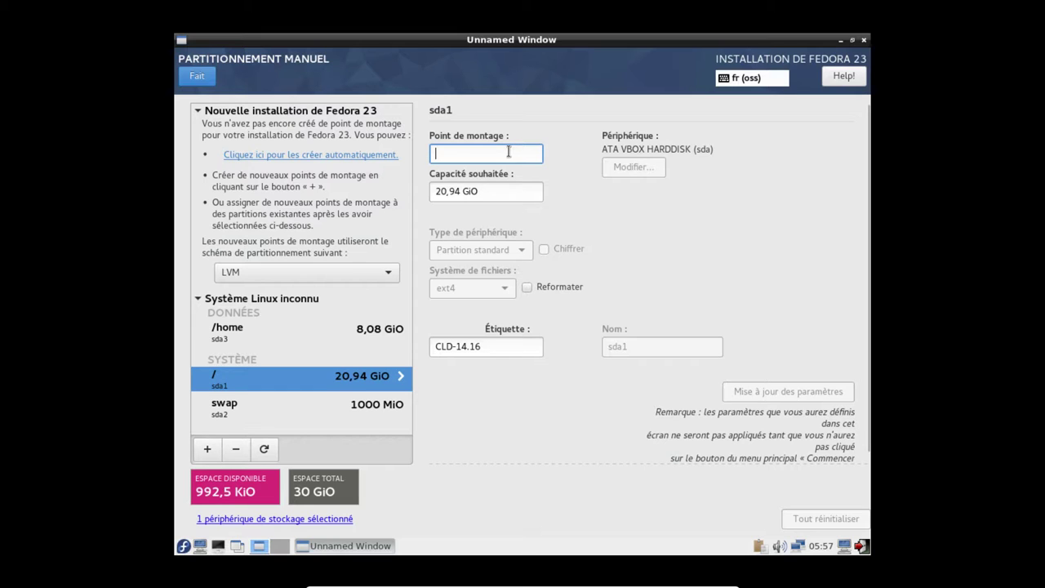
pyautogui.write('/')
pyautogui.click(526, 287)
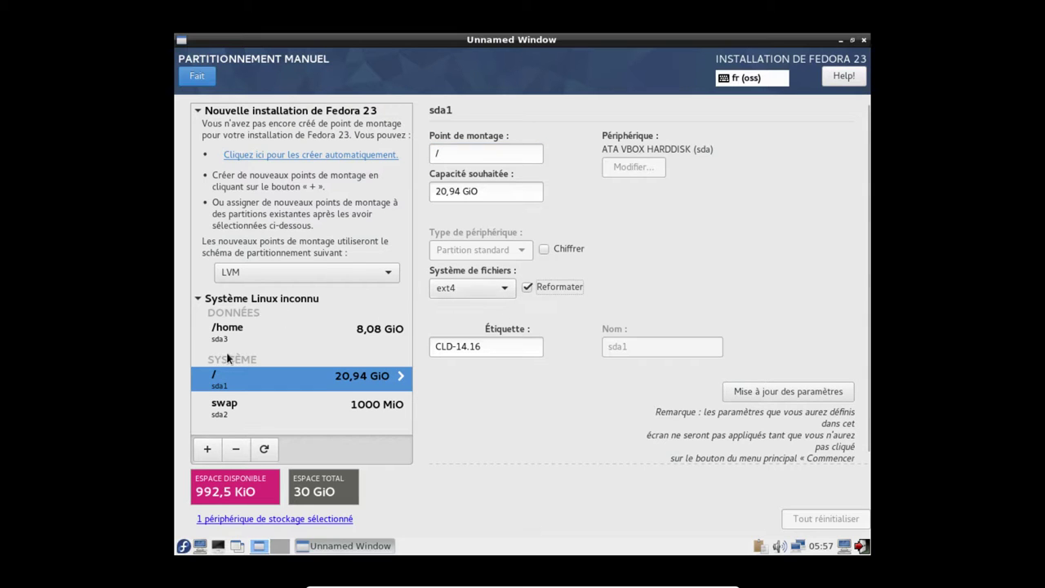
pyautogui.click(242, 413)
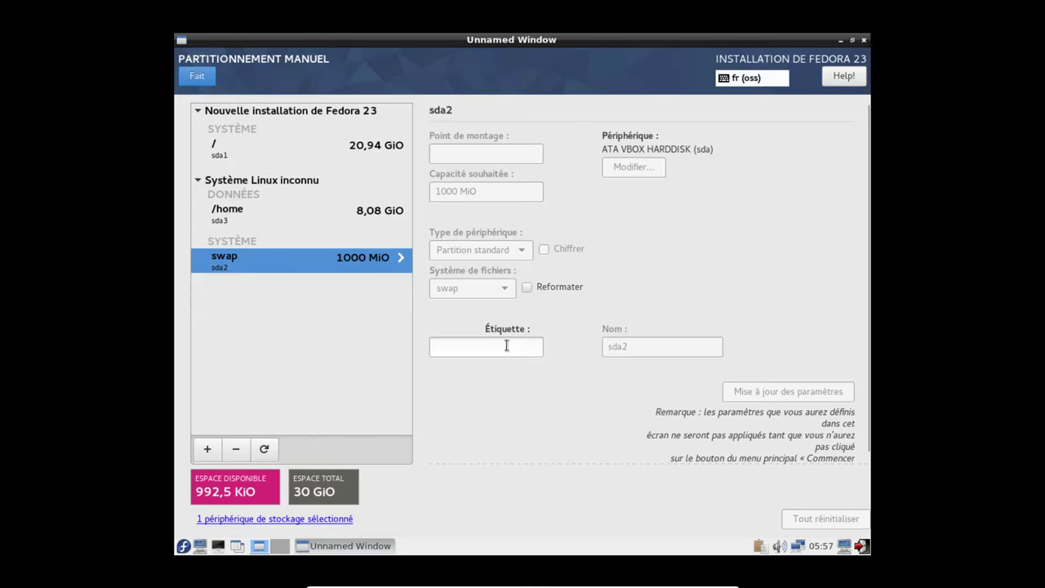
# Reformat the swap partition, mount sda3 at /home, and finish to show the change summary
pyautogui.click(527, 287)
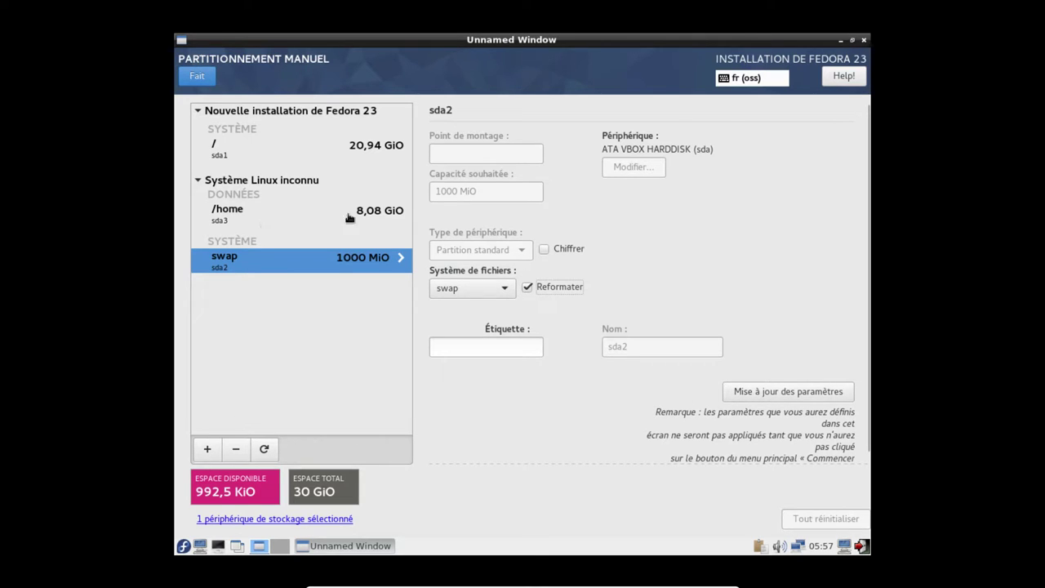
pyautogui.click(763, 392)
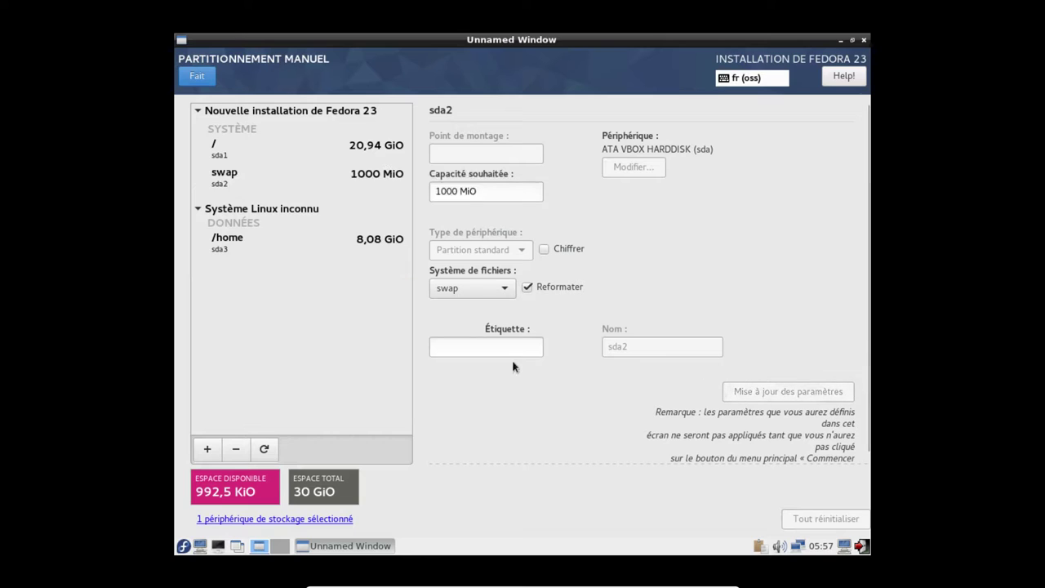
pyautogui.click(254, 241)
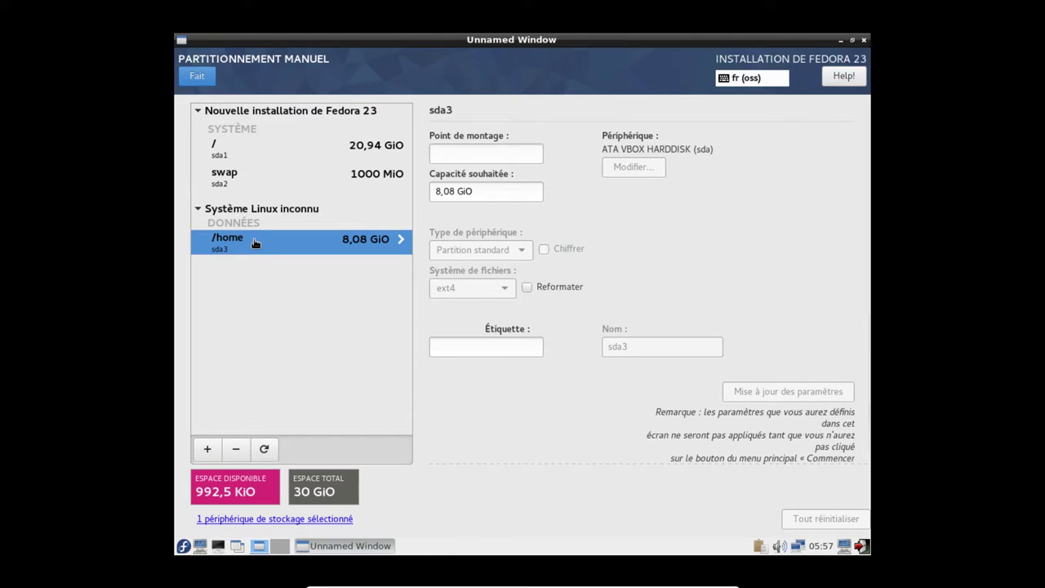
pyautogui.click(482, 157)
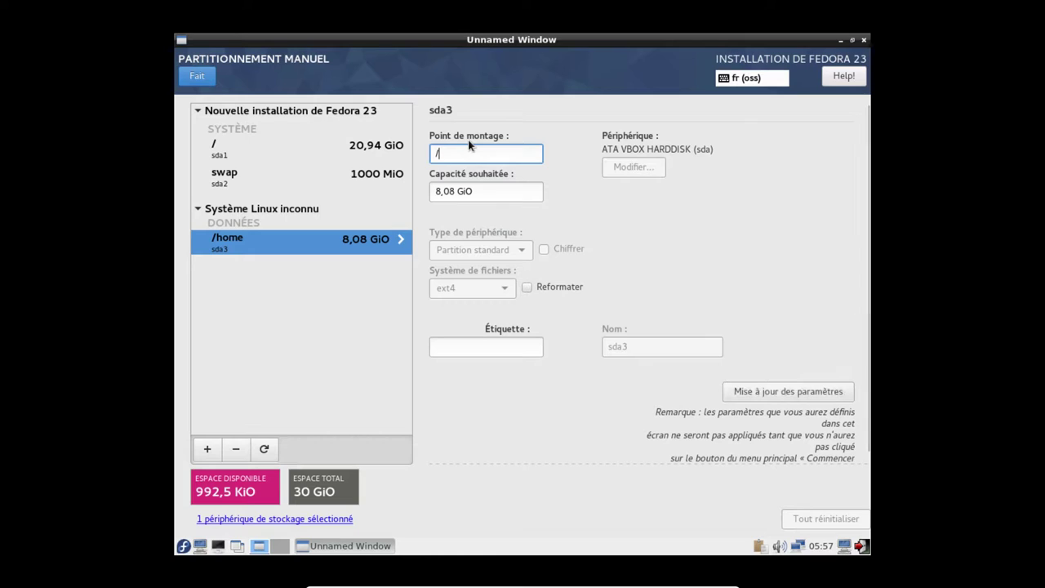
pyautogui.write('/home')
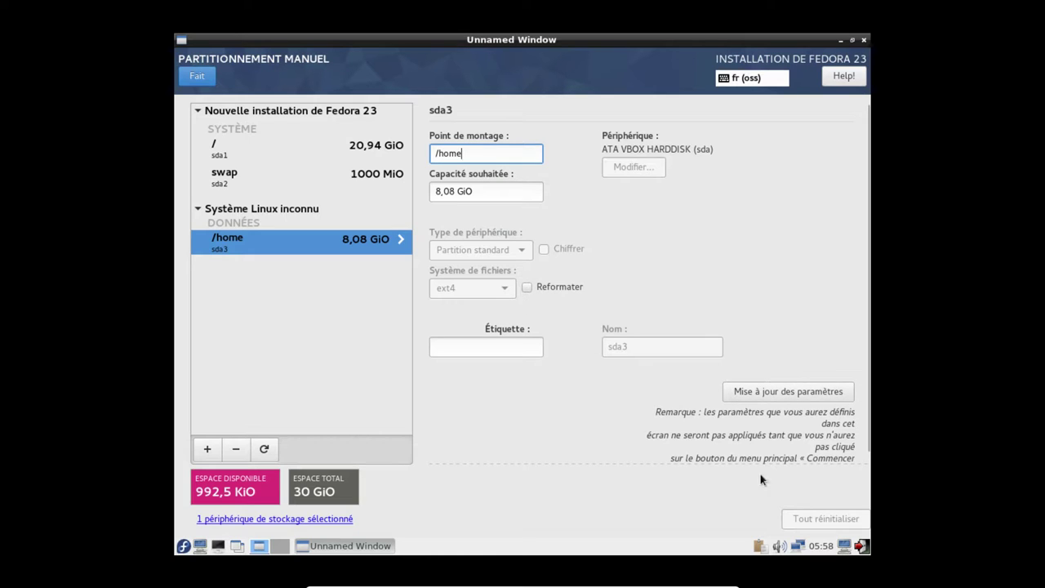
pyautogui.click(762, 392)
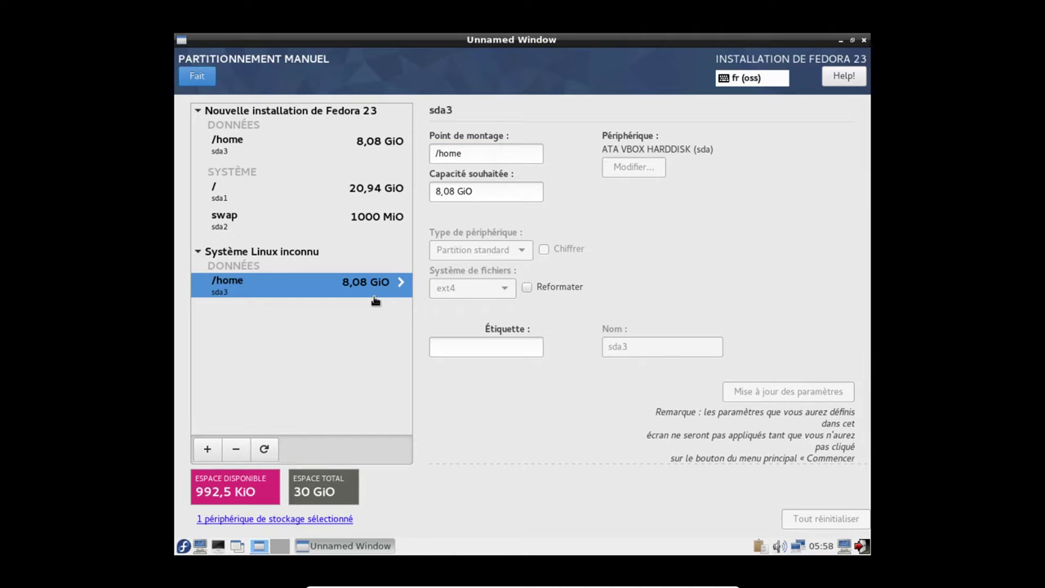
pyautogui.tripleClick(470, 153)
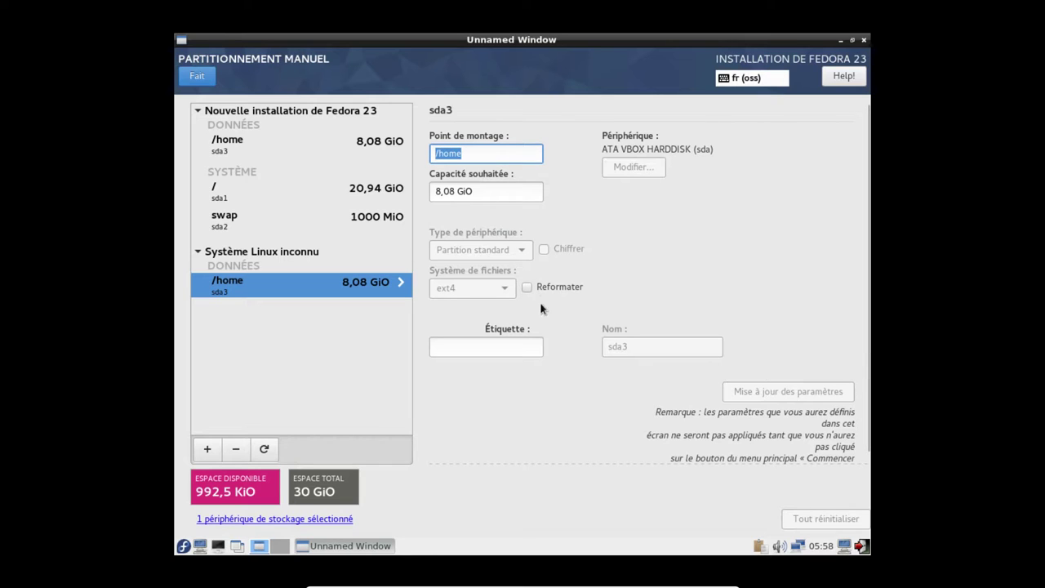
pyautogui.click(196, 74)
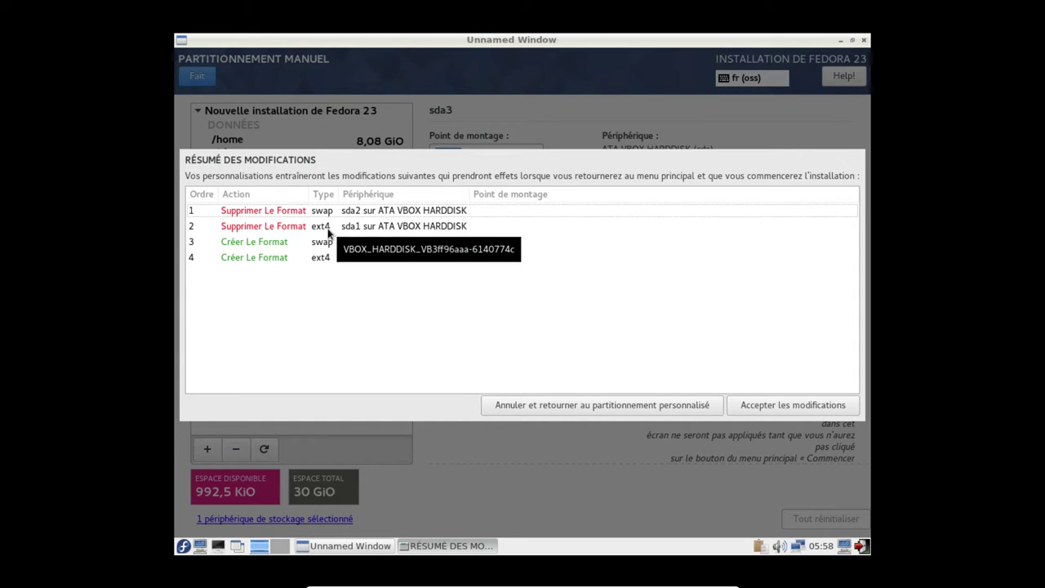
# Accept the partitioning changes, begin the installation, and enter a root password
pyautogui.click(800, 405)
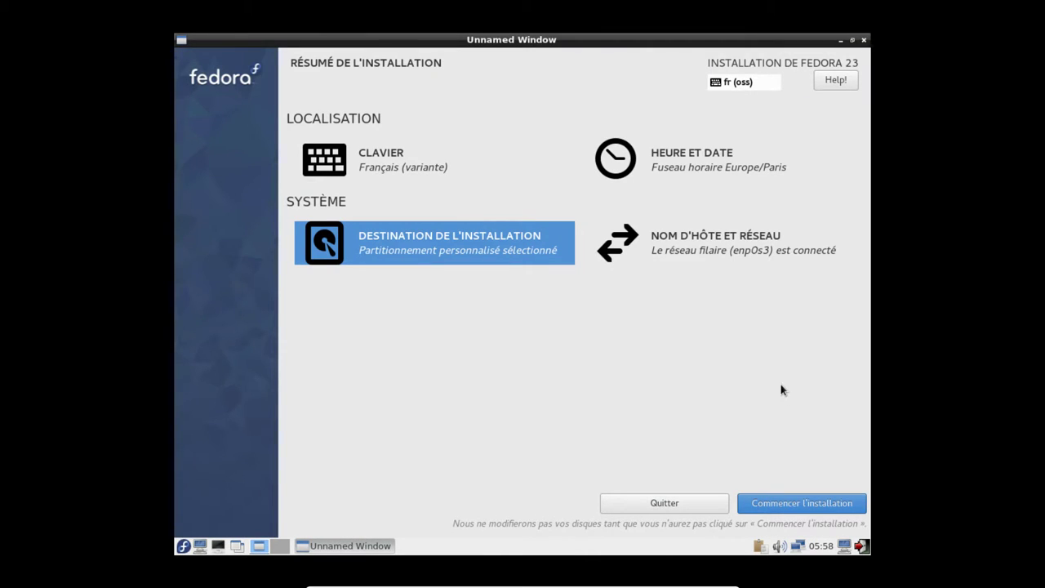
pyautogui.click(731, 247)
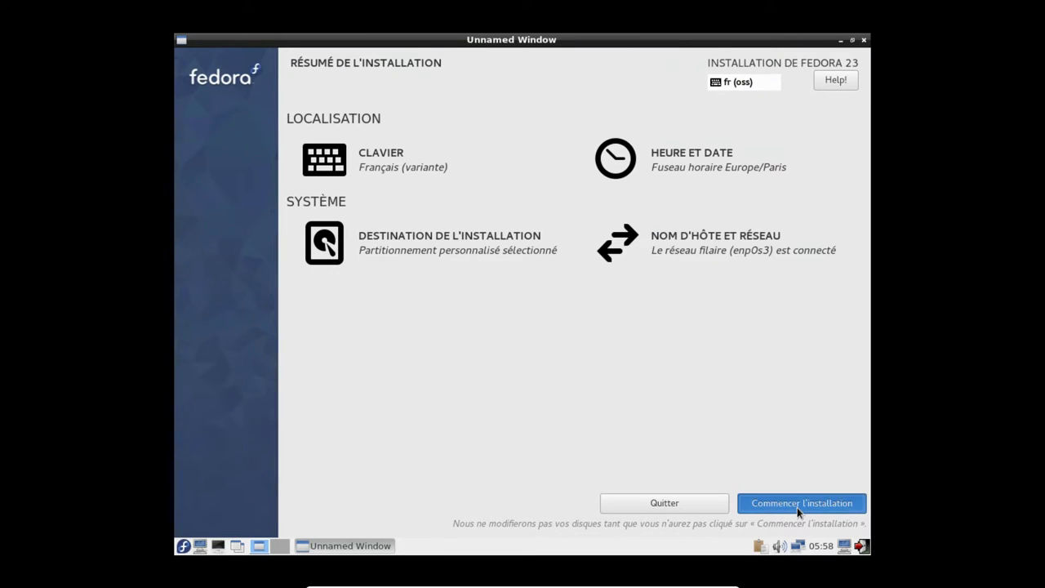
pyautogui.click(797, 508)
pyautogui.click(429, 167)
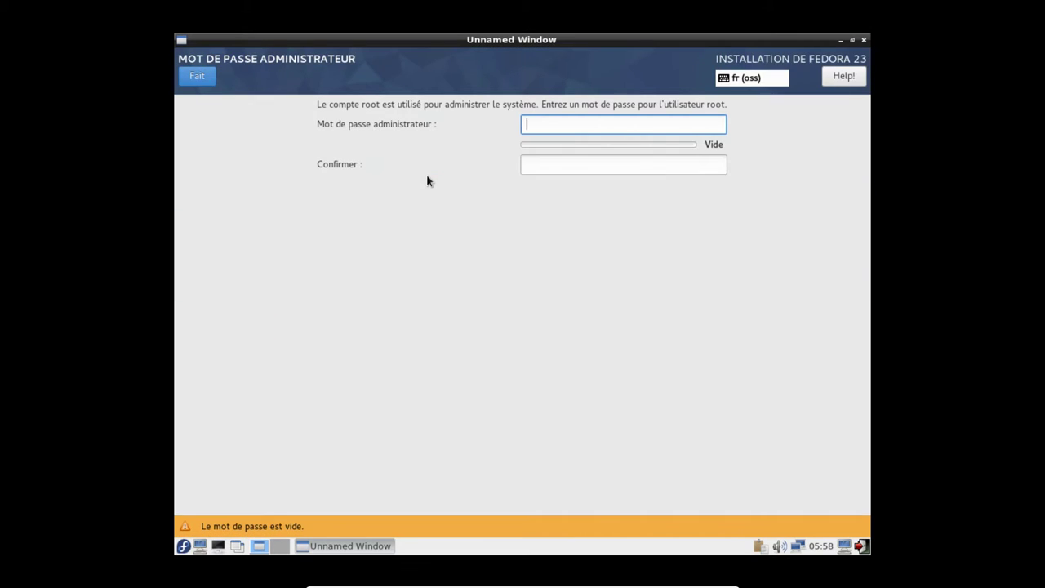
pyautogui.write('12345678')
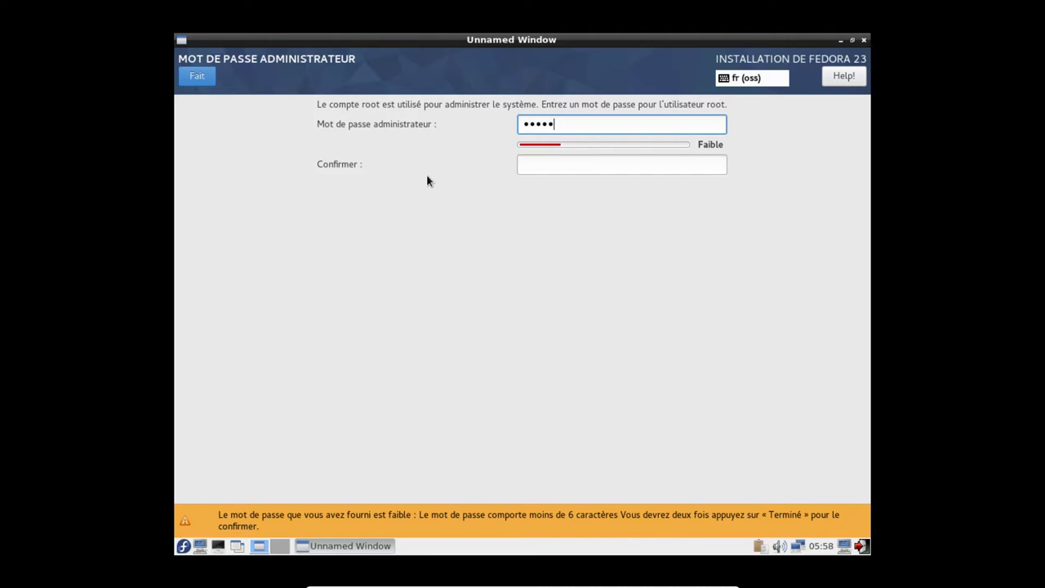
# Confirm the root password and close the root password screen
pyautogui.click(582, 164)
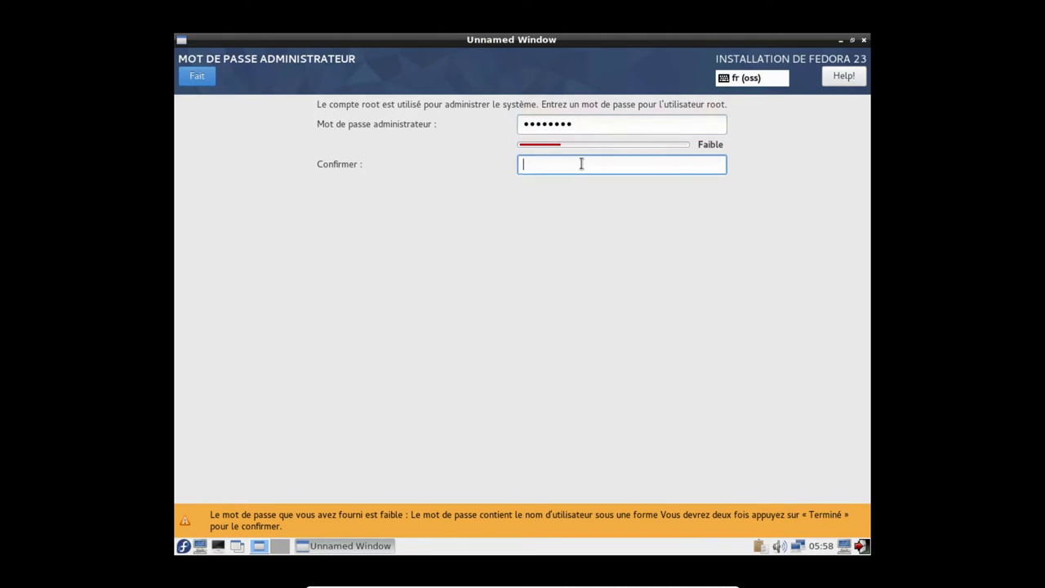
pyautogui.write('12345678')
pyautogui.click(205, 77)
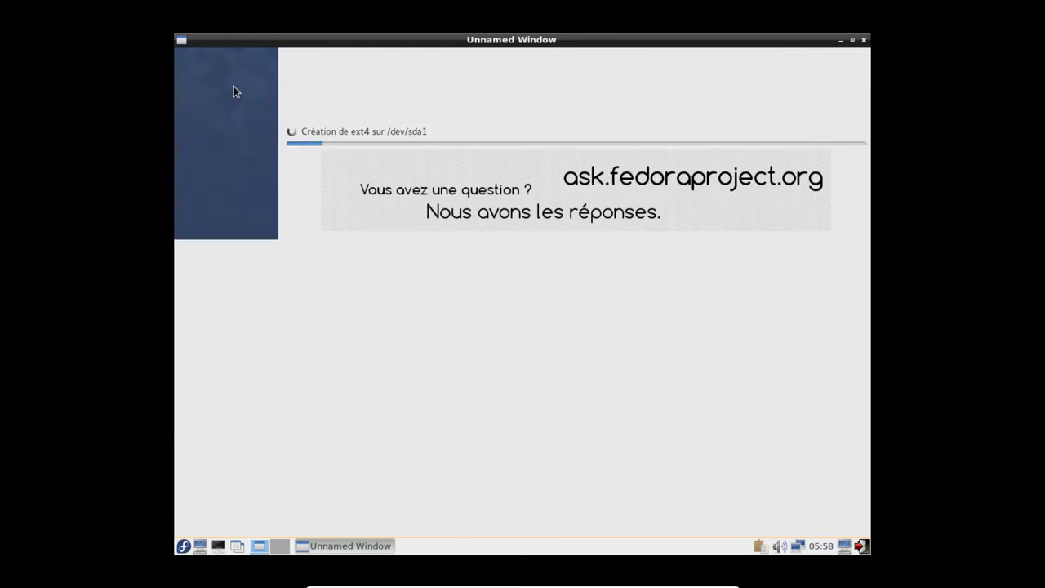
# Create an administrator user account with a password, accepting the weak-password warning
pyautogui.click(723, 189)
pyautogui.write('adrien')
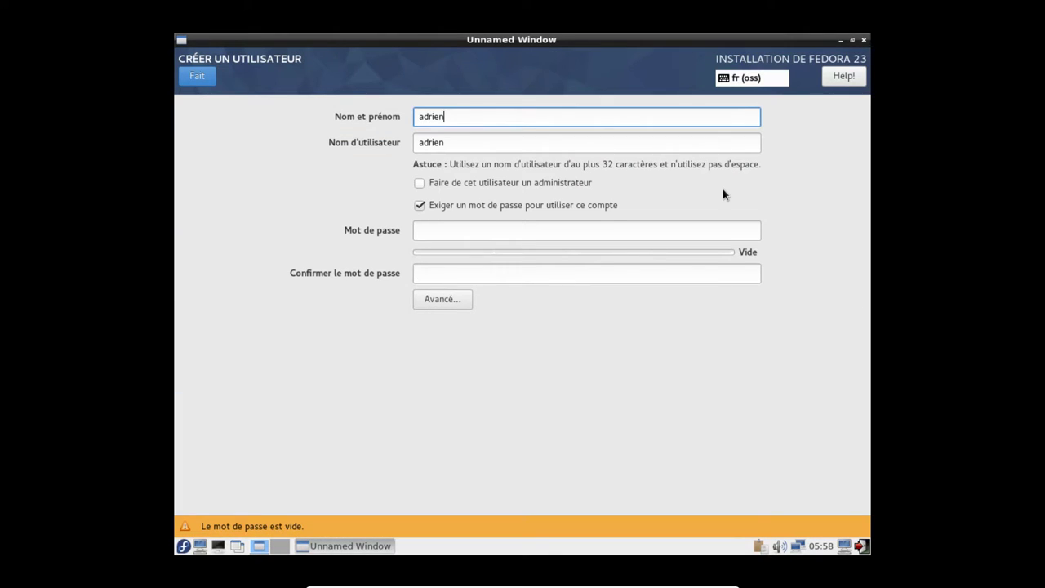
pyautogui.press('Tab')
pyautogui.press('Tab')
pyautogui.press('space')
pyautogui.press('Tab')
pyautogui.write('12345678')
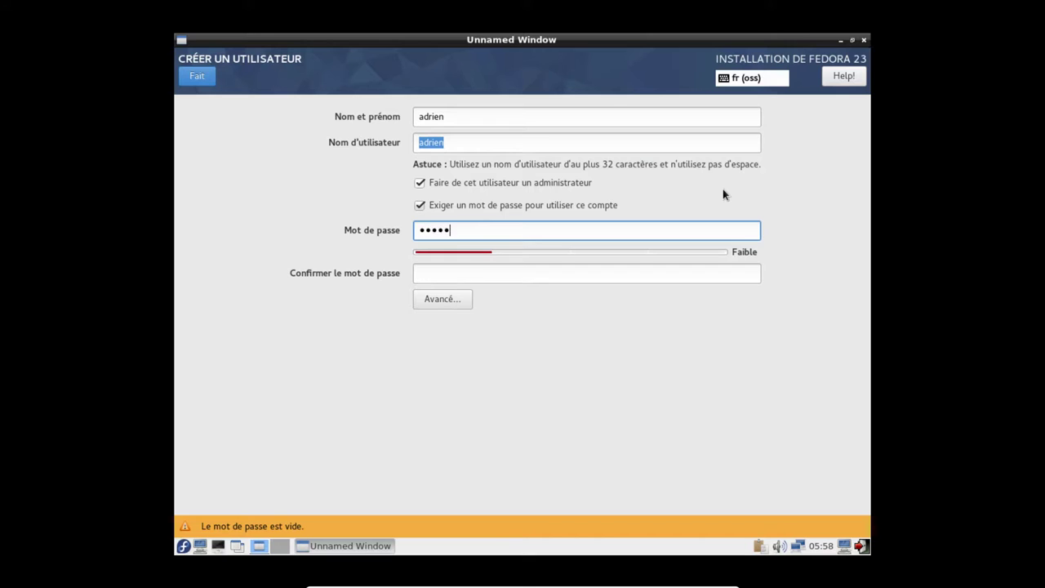
pyautogui.press('Tab')
pyautogui.write('12345678')
pyautogui.click(201, 80)
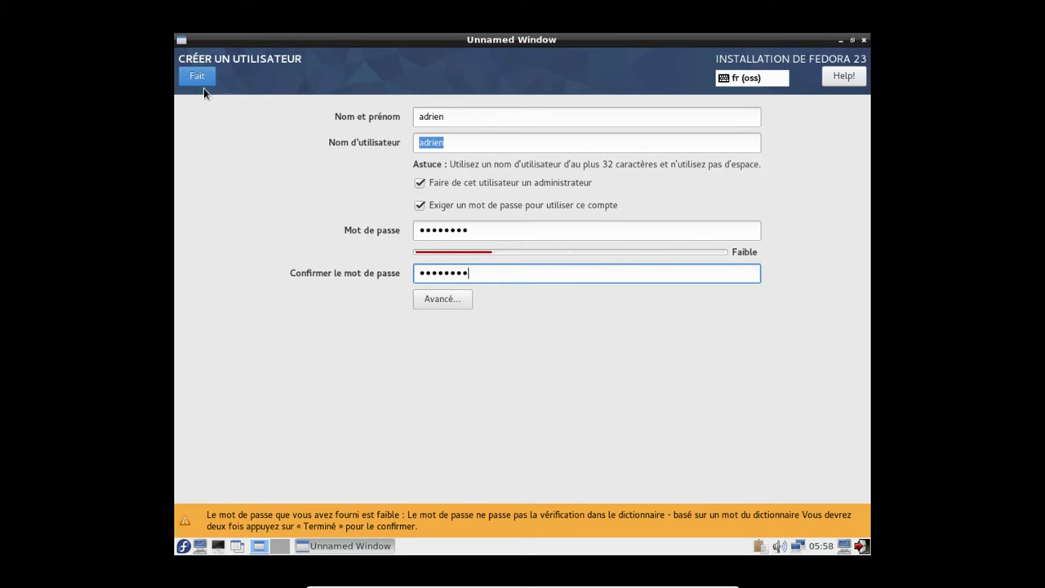
pyautogui.click(210, 83)
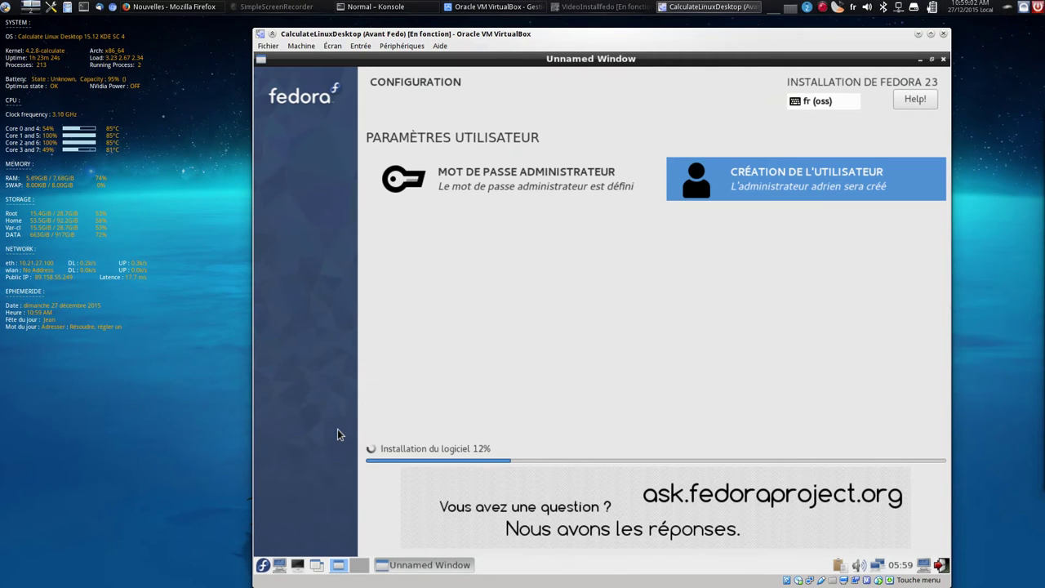
# Show the VideoInstallfedo VM full screen and quit the finished installer
pyautogui.click(608, 7)
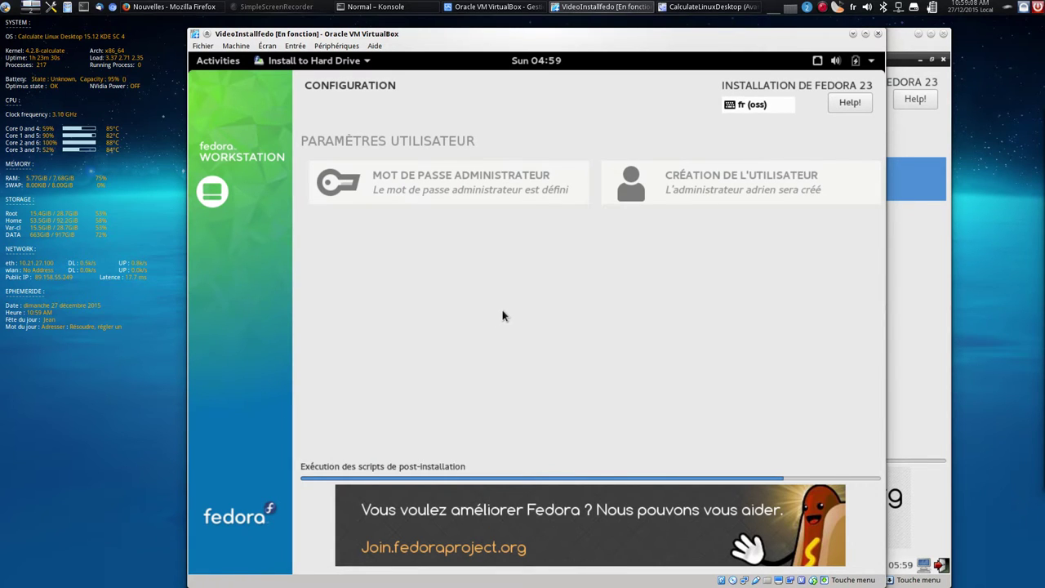
pyautogui.hotkey('ctrl', 'f')
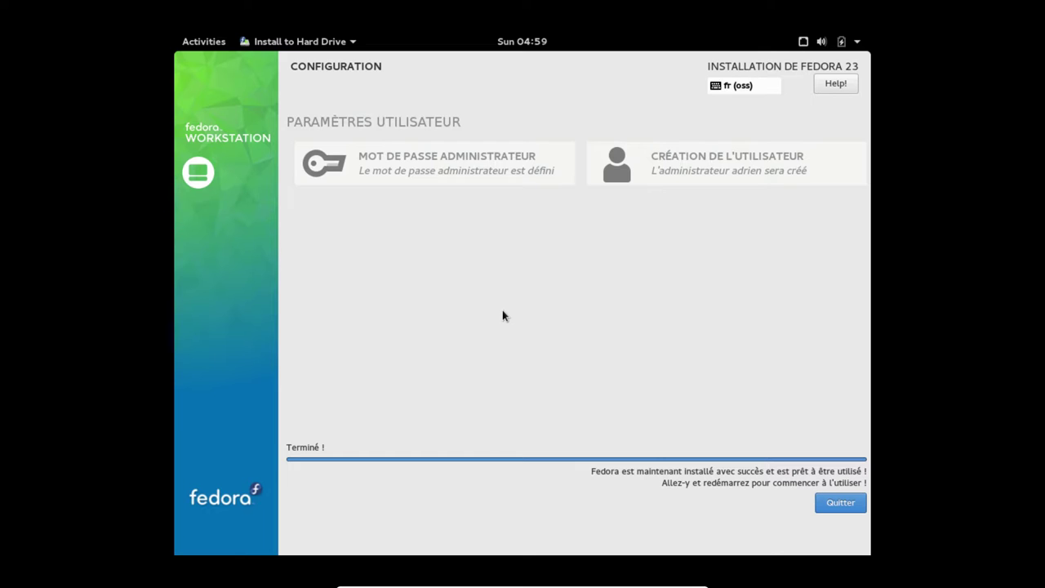
pyautogui.click(849, 504)
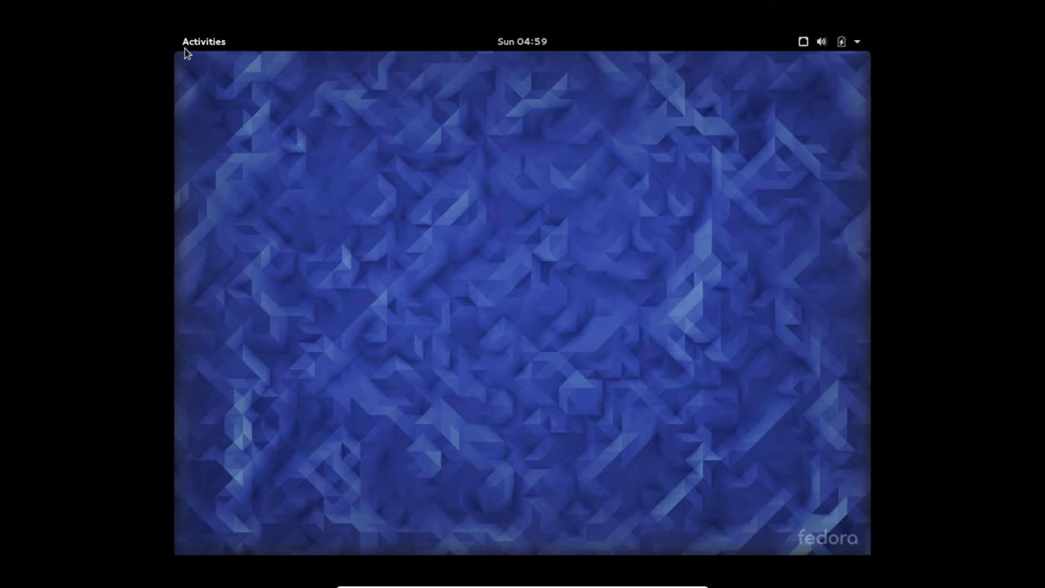
# Restart the Fedora Live system from the GNOME system menu's power options
pyautogui.click(206, 46)
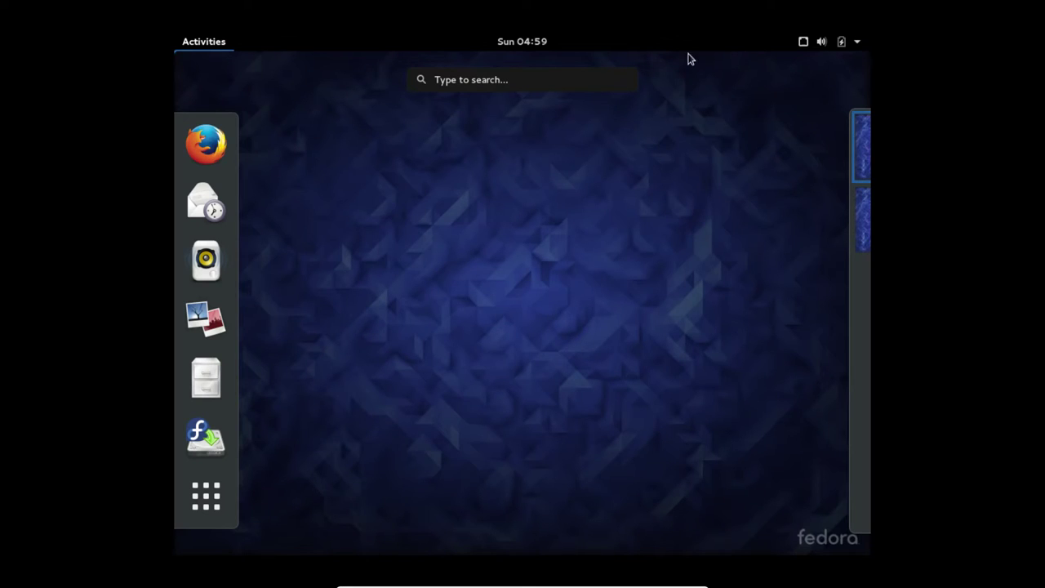
pyautogui.click(188, 47)
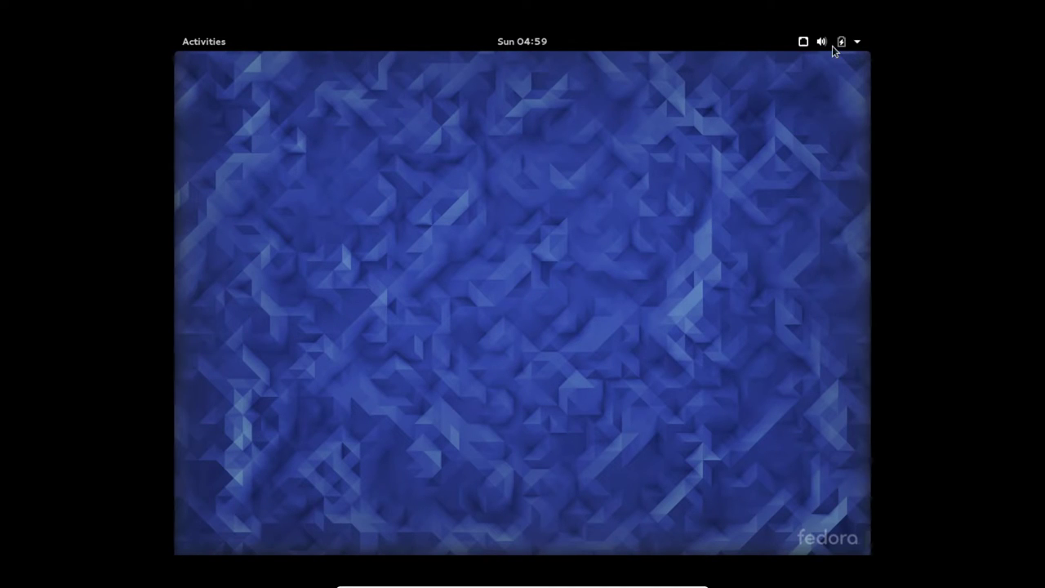
pyautogui.click(857, 42)
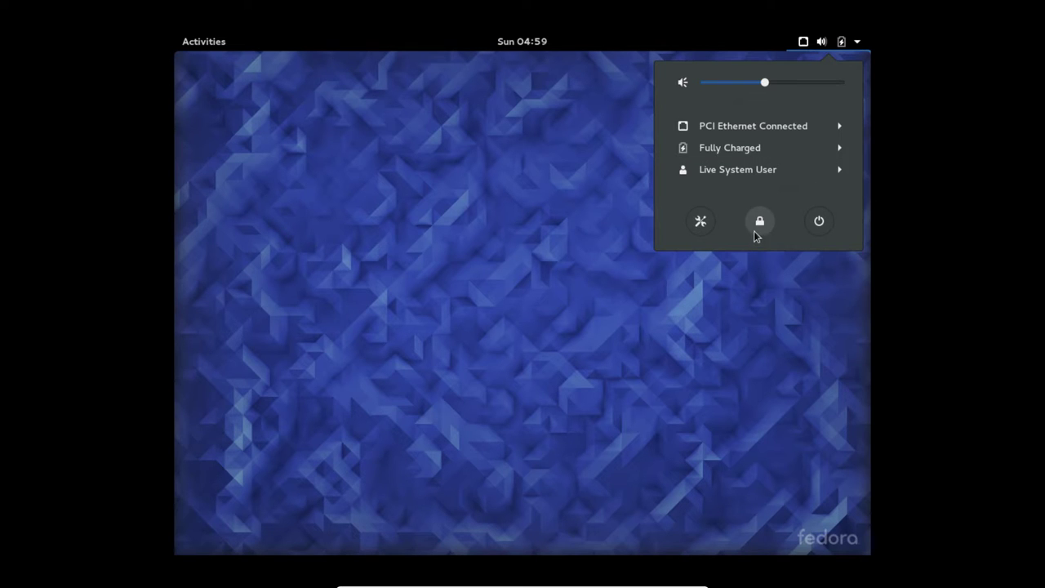
pyautogui.click(819, 221)
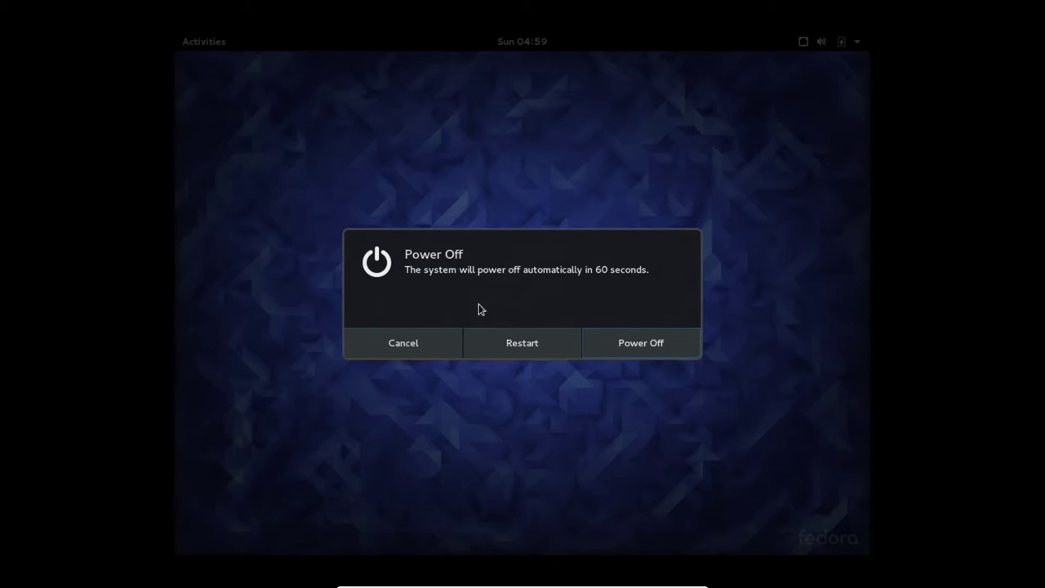
pyautogui.click(527, 345)
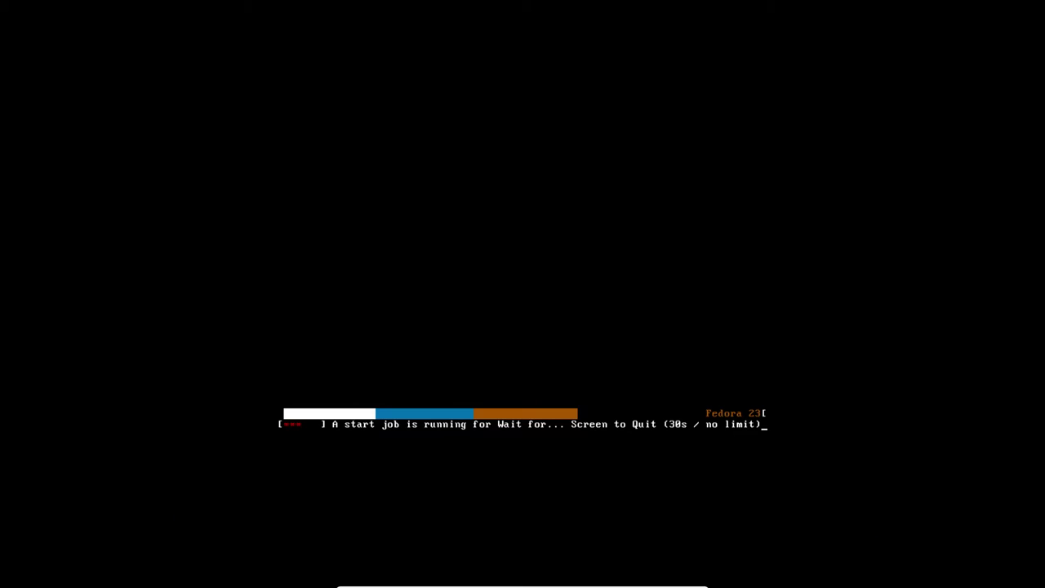
# Remove the Workstation live image from the VM's virtual optical drive
pyautogui.press('Control_R+f')
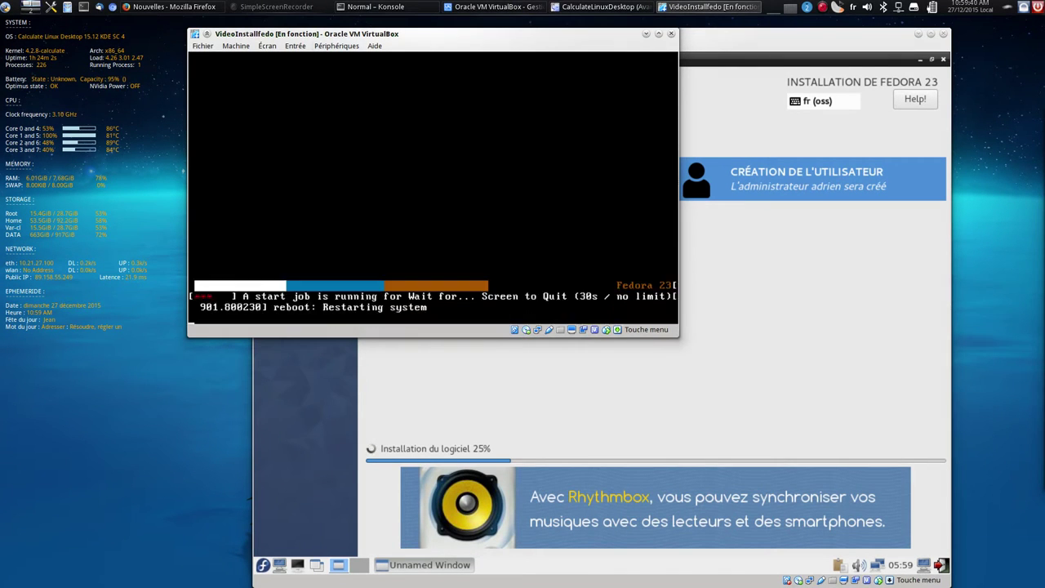
pyautogui.click(337, 46)
pyautogui.moveTo(354, 60)
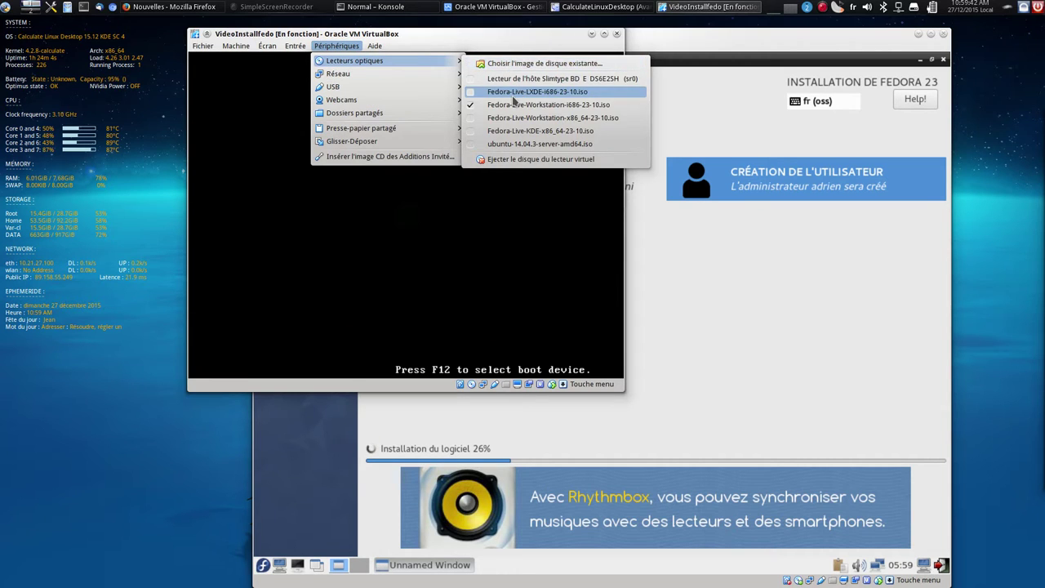
pyautogui.click(515, 104)
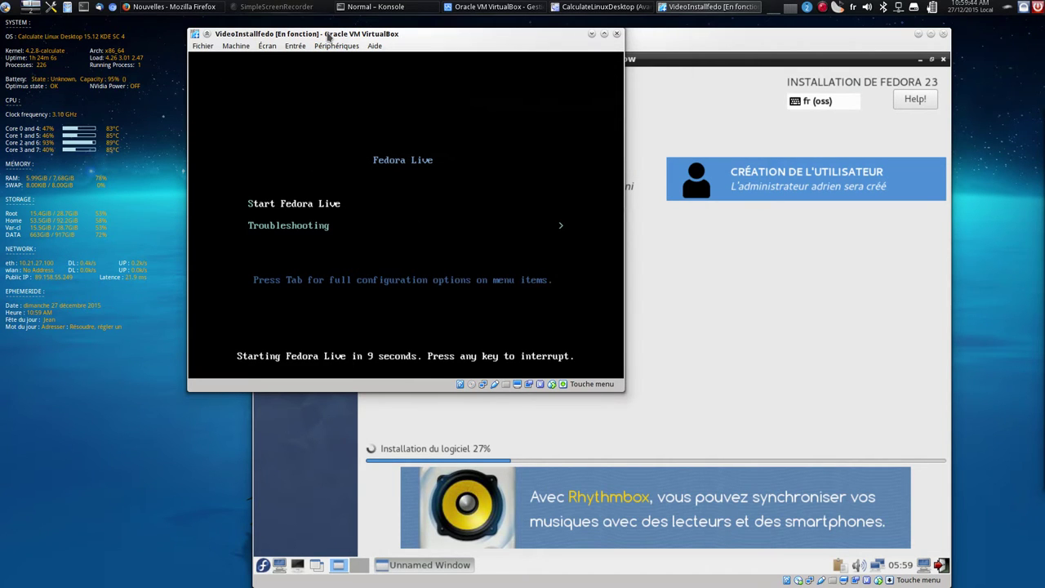
# Choose Troubleshooting > Boot from local drive, then reset the VM and go full screen
pyautogui.press('Down')
pyautogui.press('Return')
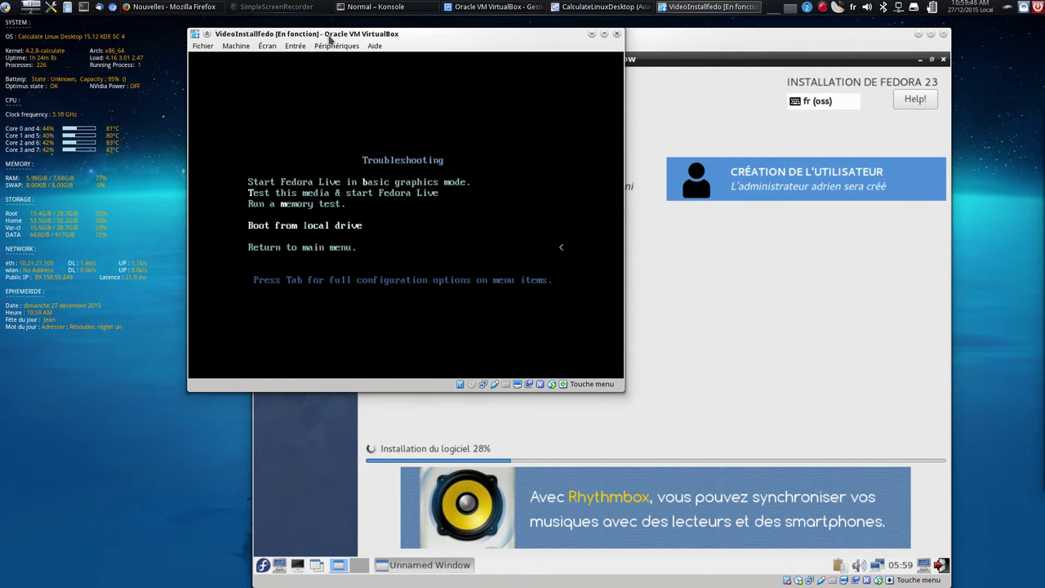
pyautogui.press('Return')
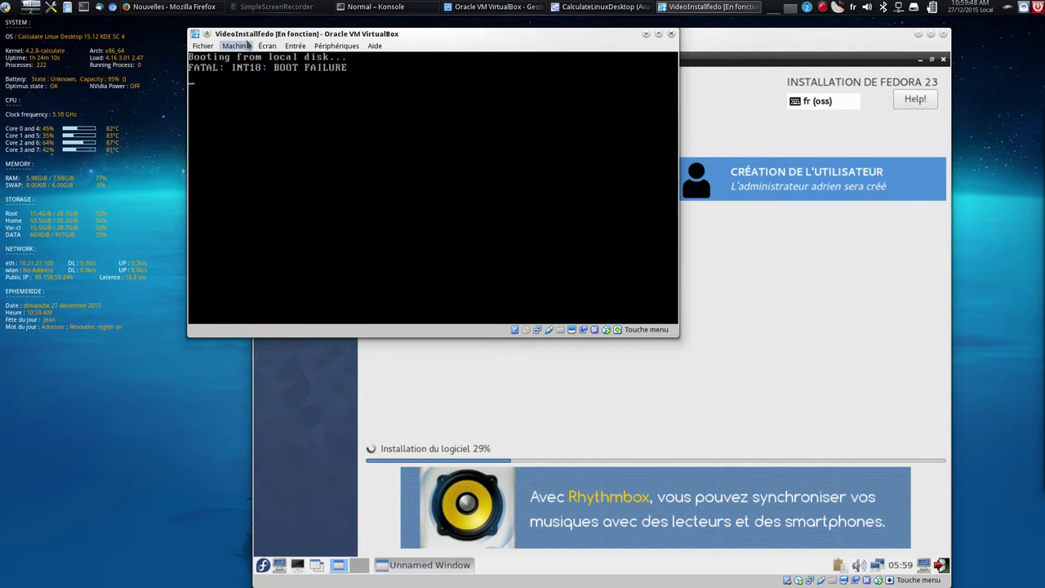
pyautogui.click(249, 45)
pyautogui.click(261, 119)
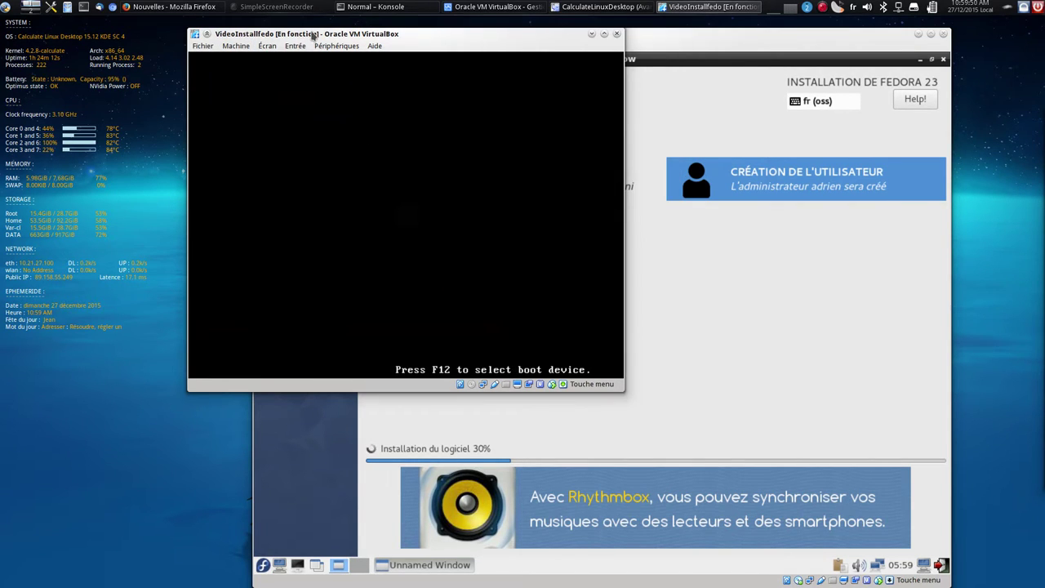
pyautogui.hotkey('ctrl', 'f')
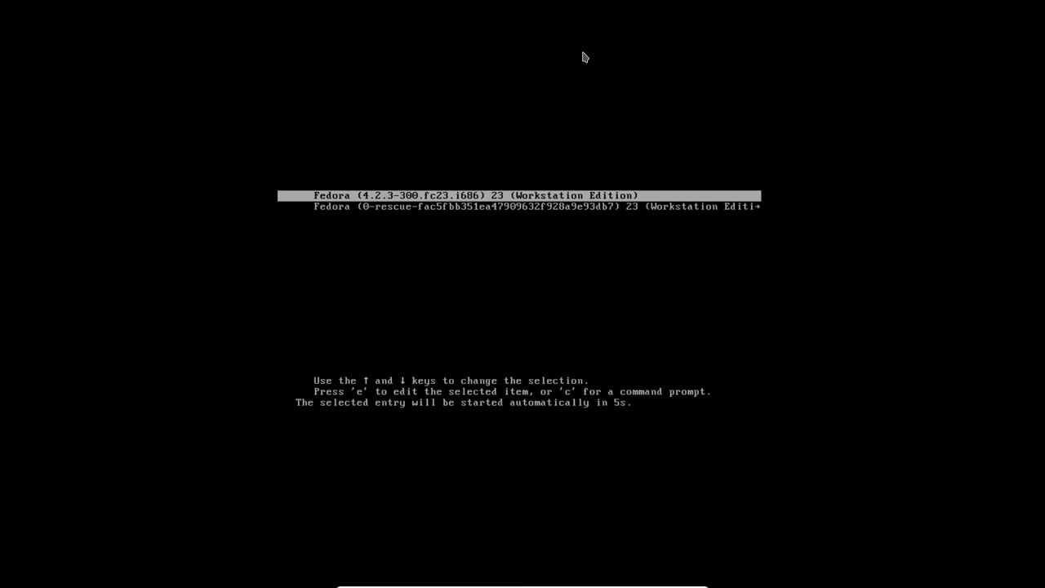
# Boot the default installed Fedora 23 entry from the GRUB menu
pyautogui.press('Return')
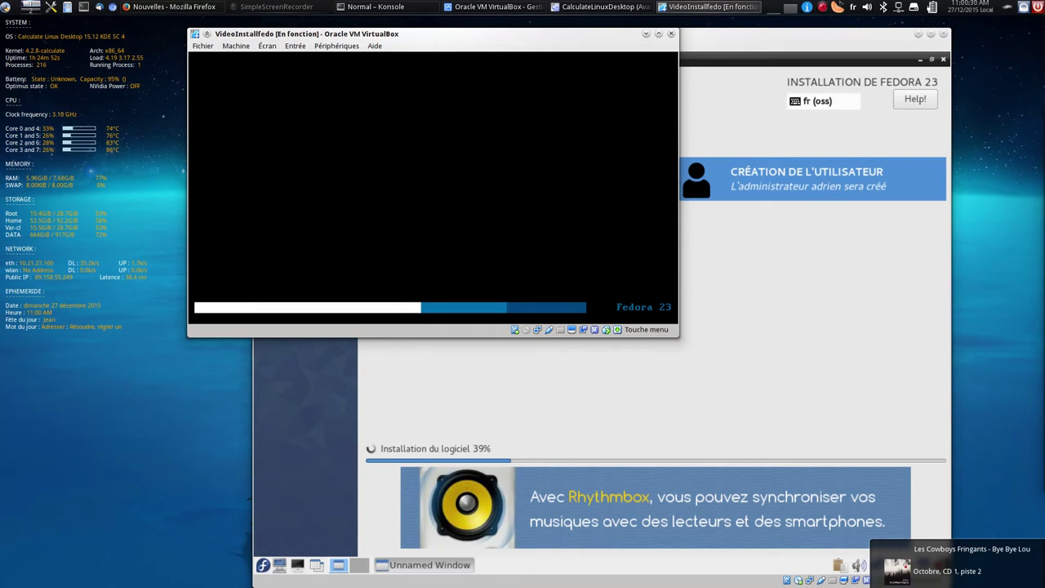
# Pause the CalculateLinuxDesktop VM via its Machine menu, then raise the VideoInstallfedo window
pyautogui.click(814, 53)
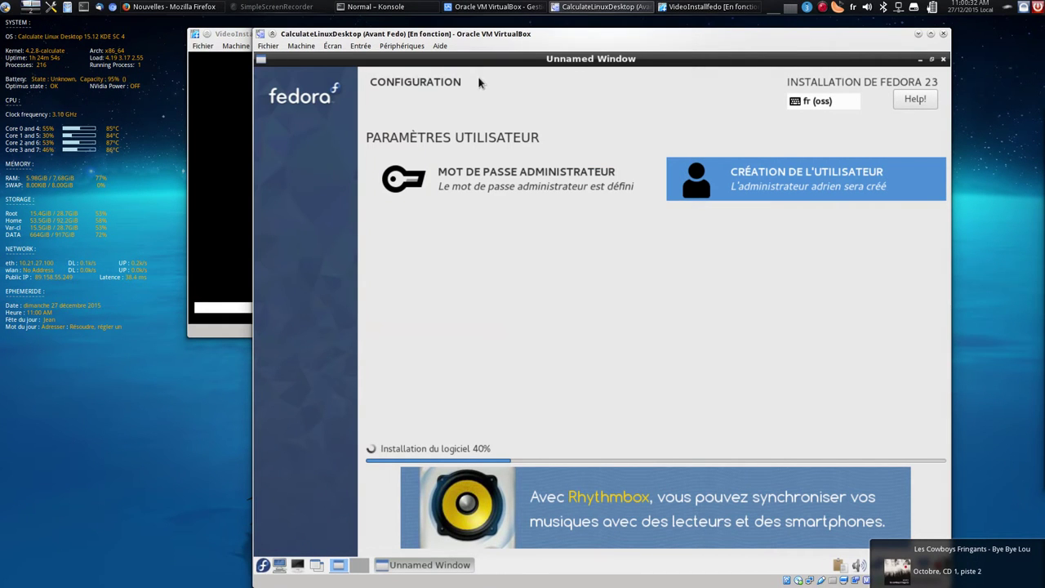
pyautogui.click(301, 45)
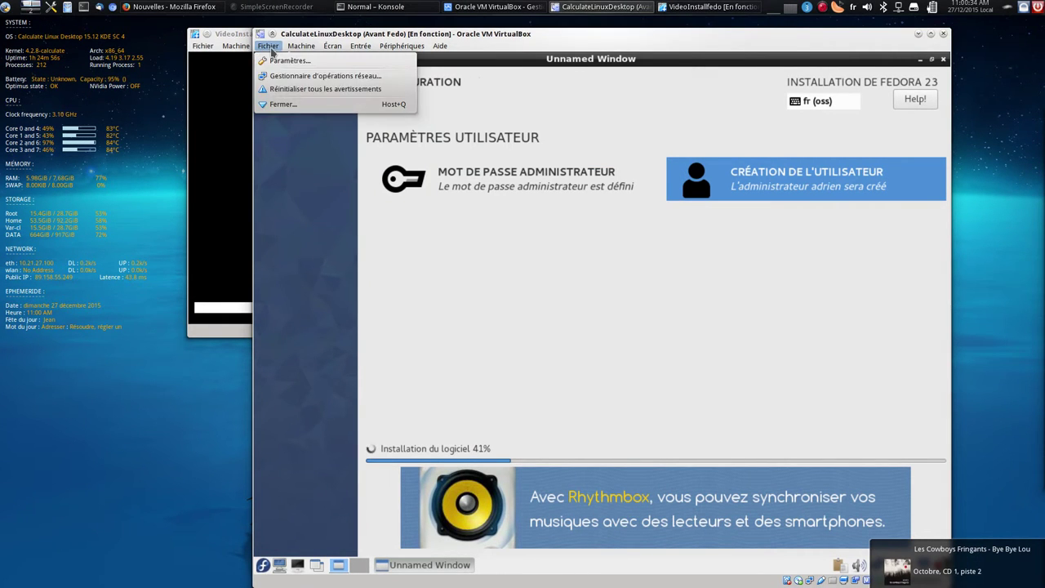
pyautogui.moveTo(321, 48)
pyautogui.press('Left')
pyautogui.press('Up')
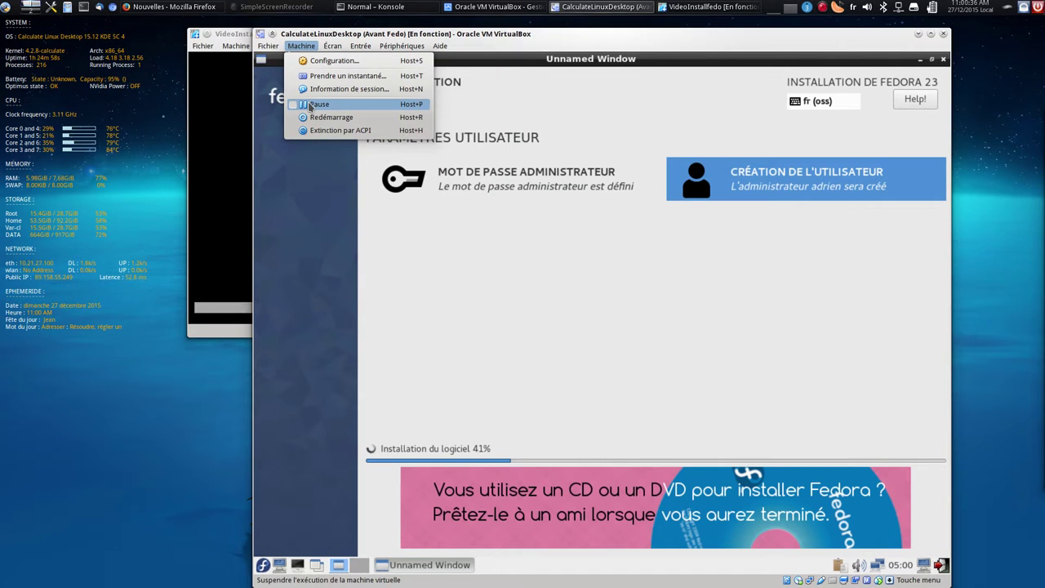
pyautogui.press('Return')
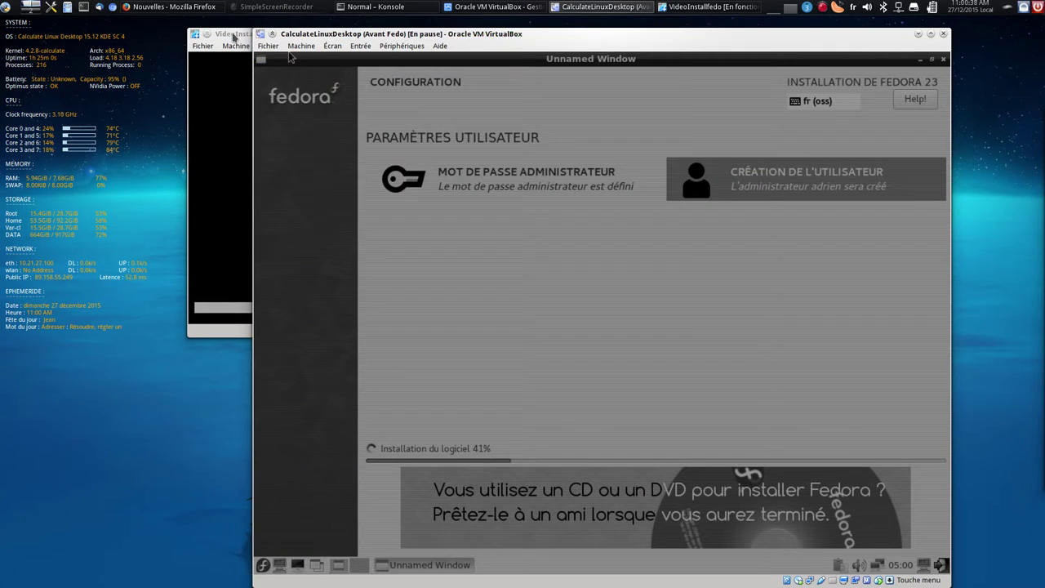
pyautogui.click(233, 36)
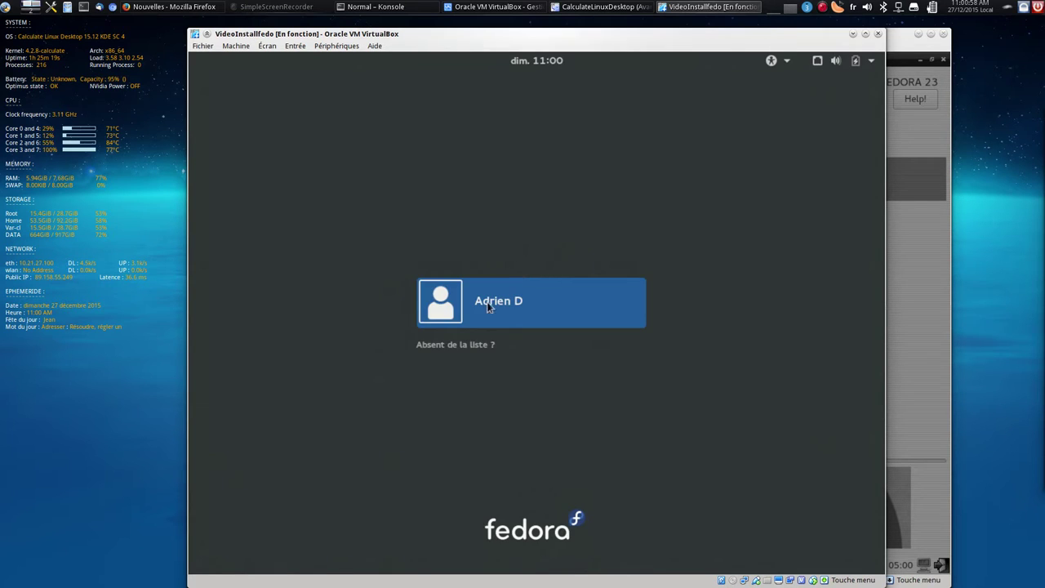
# Log in to the installed Fedora as the new user with the account password
pyautogui.click(490, 304)
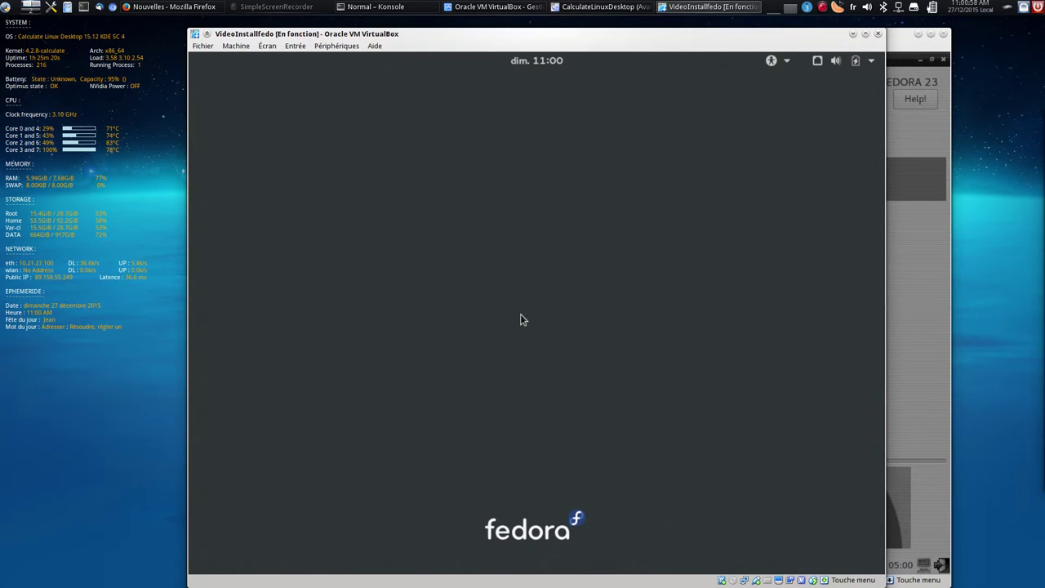
pyautogui.write('*********')
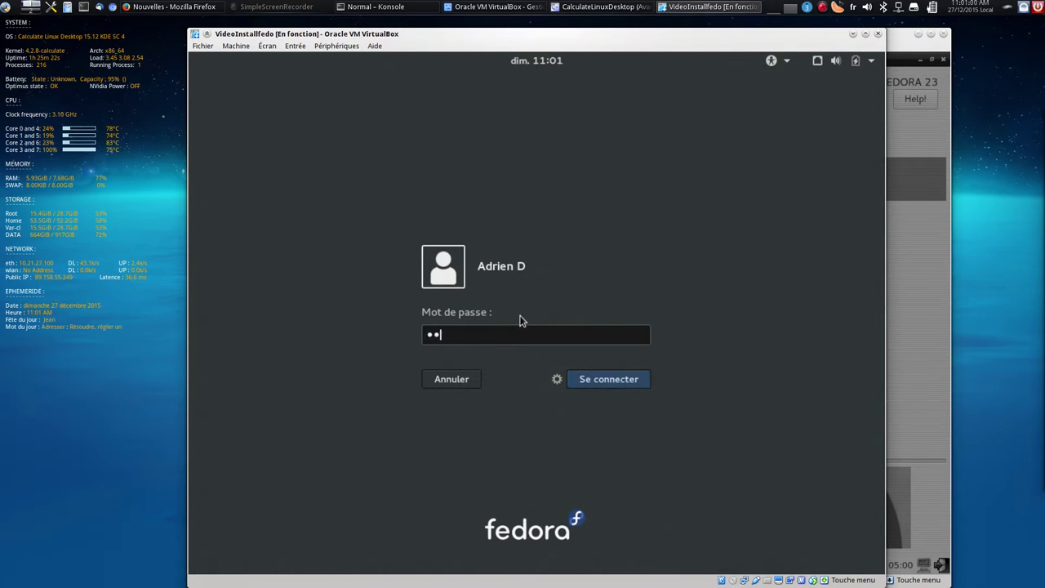
pyautogui.press('Return')
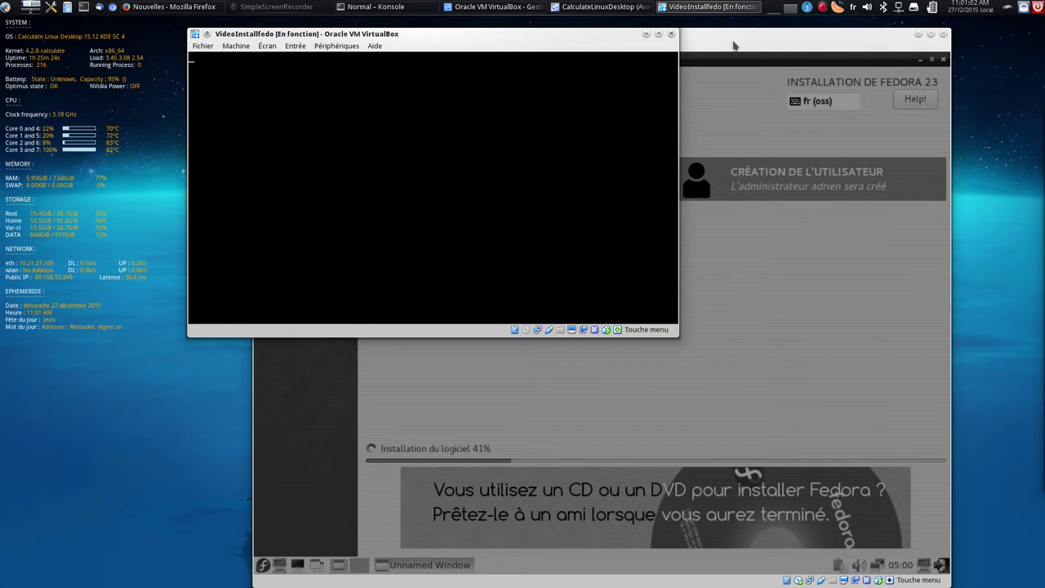
# Resume the paused CalculateLinuxDesktop VM, then bring VideoInstallfedo back to the front
pyautogui.click(601, 6)
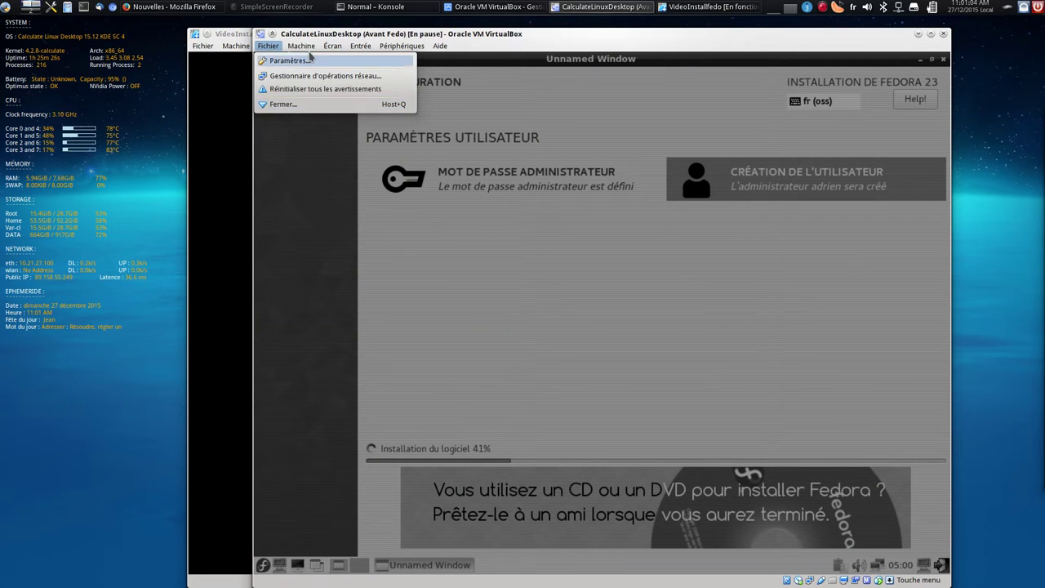
pyautogui.moveTo(302, 46)
pyautogui.click(319, 106)
pyautogui.click(234, 42)
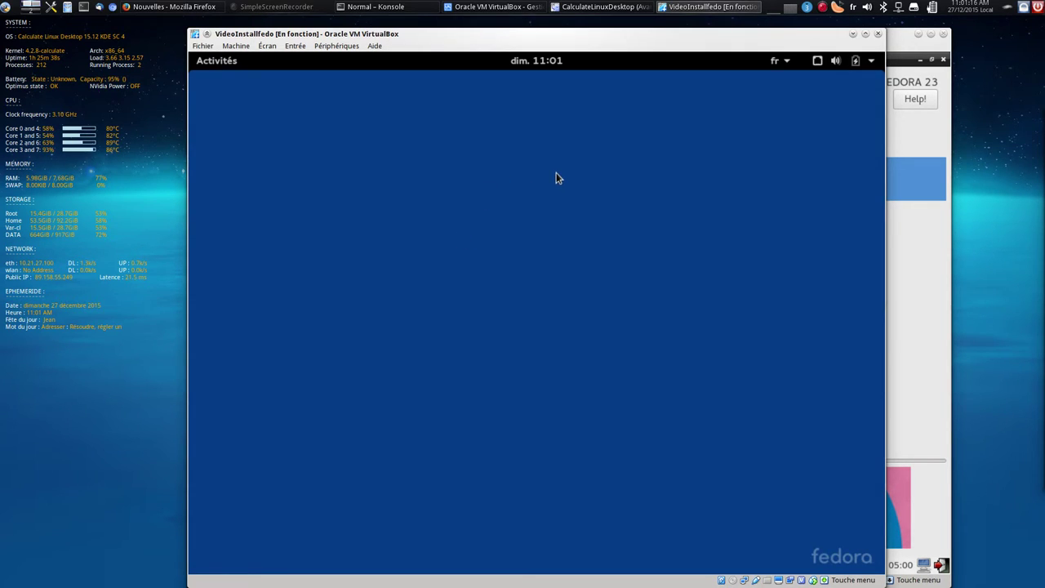
pyautogui.press('Control_R+f')
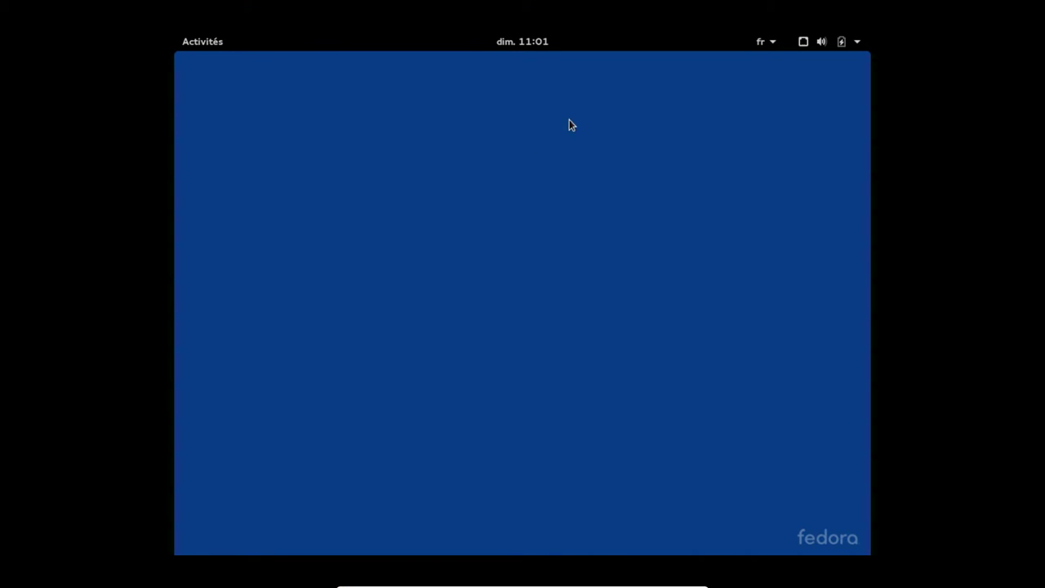
pyautogui.click(771, 43)
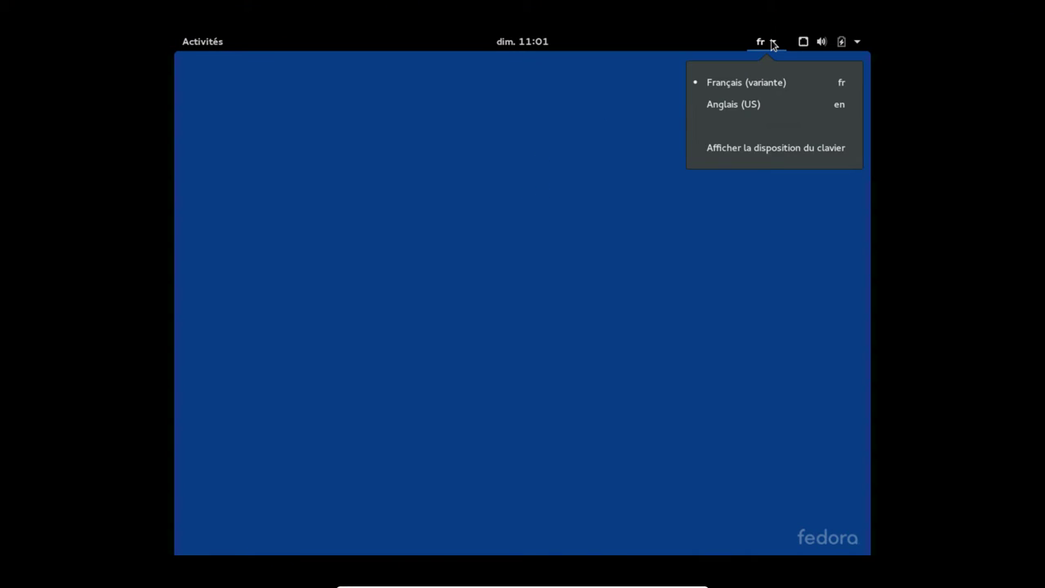
pyautogui.click(773, 44)
pyautogui.click(773, 47)
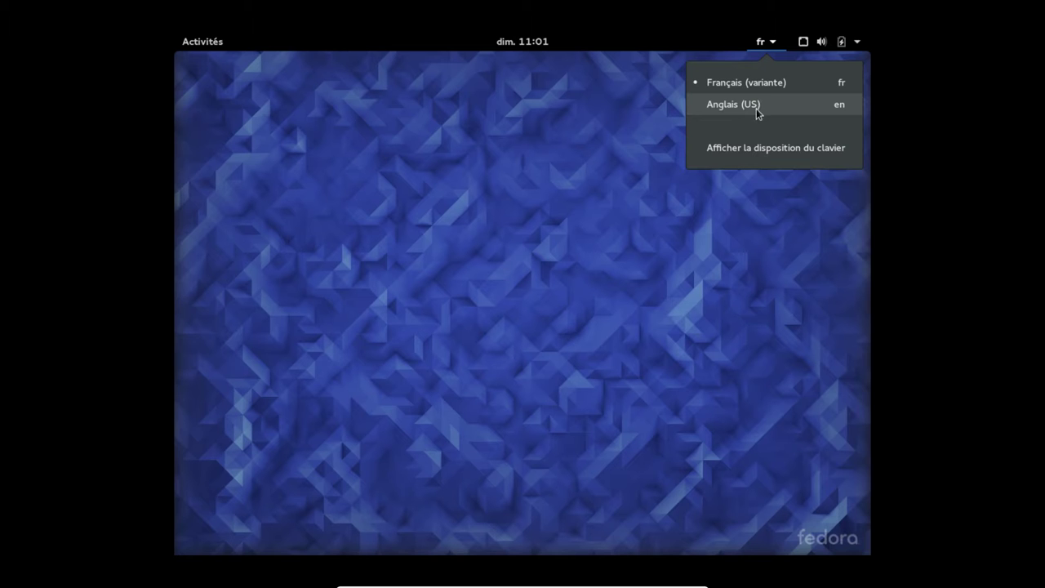
pyautogui.click(777, 41)
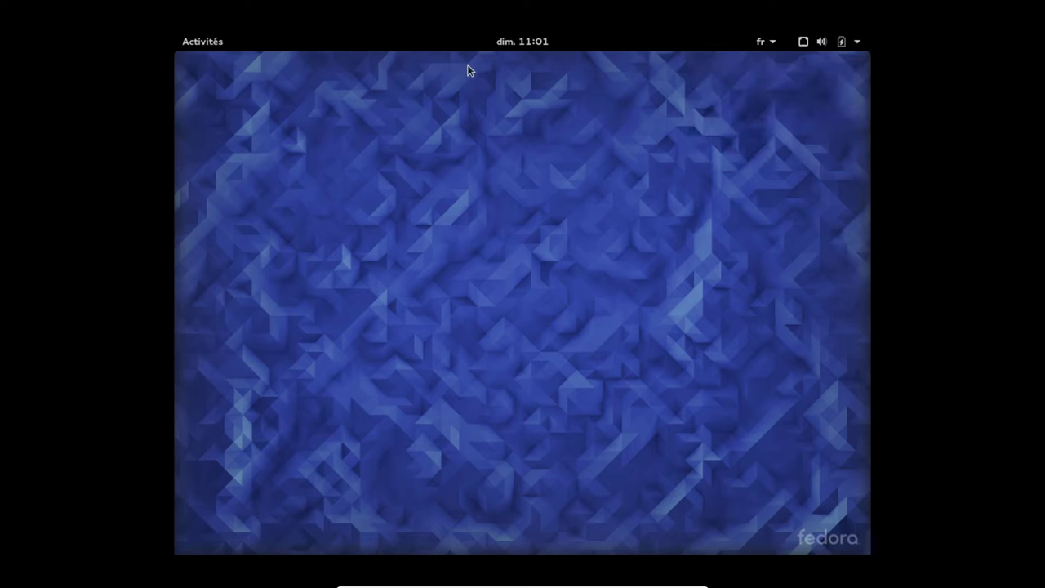
# Open Fichiers, browse Autres emplacements > Ordinateur to view the root folders (bin, boot, dev), then close it
pyautogui.click(223, 42)
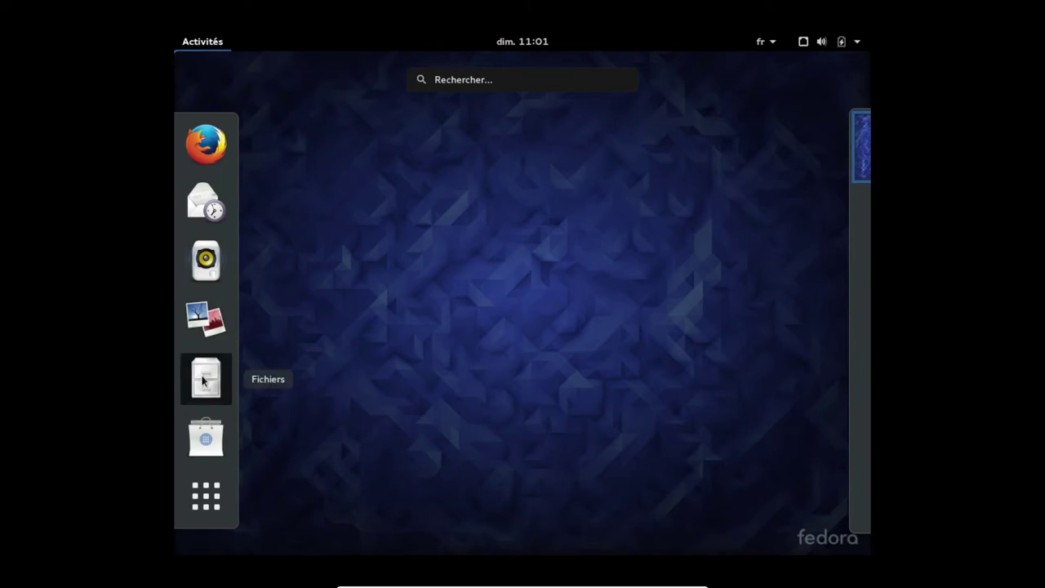
pyautogui.click(203, 381)
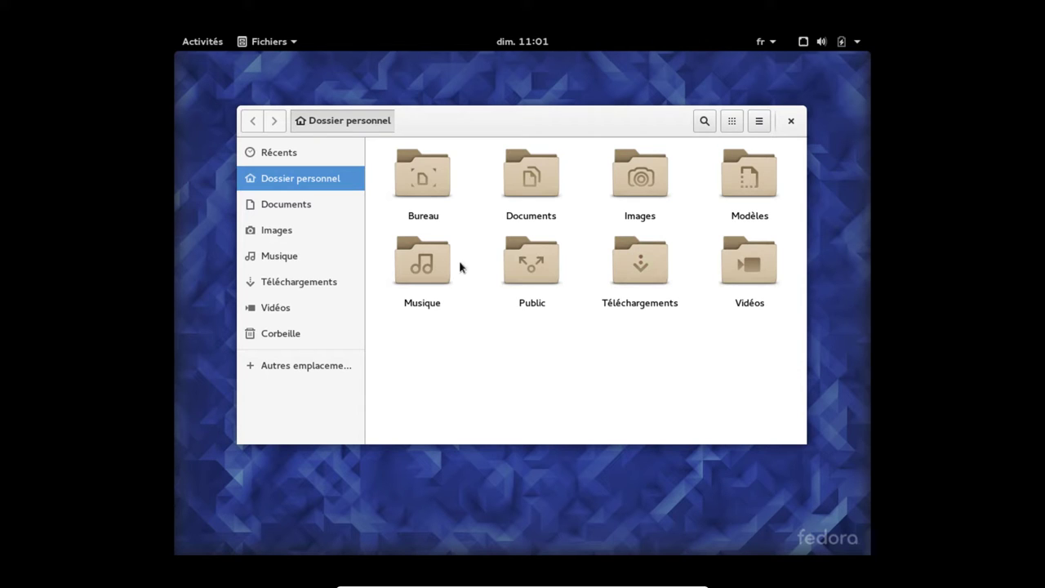
pyautogui.click(328, 365)
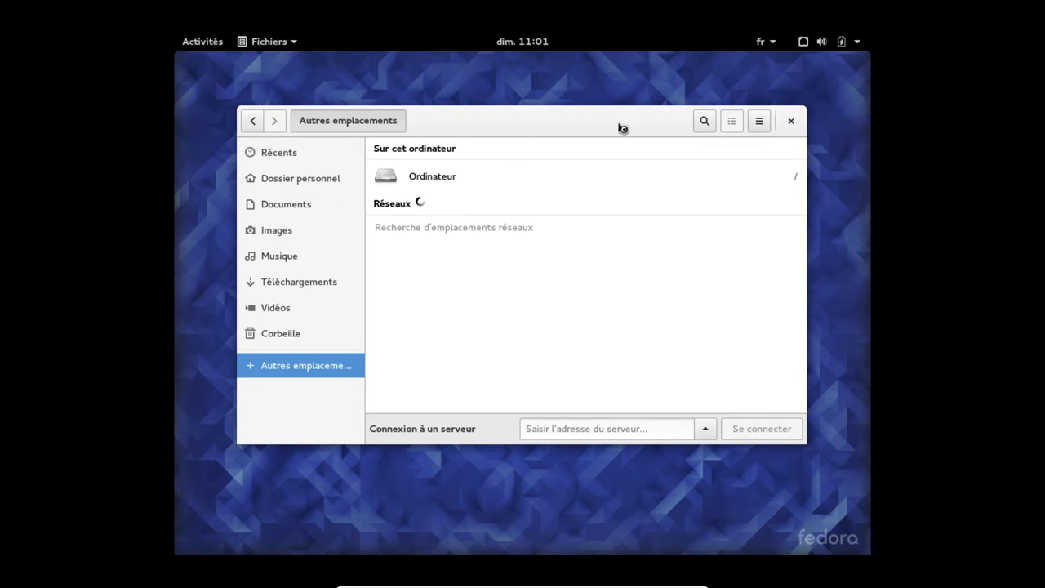
pyautogui.moveTo(618, 127); pyautogui.dragTo(613, 113)
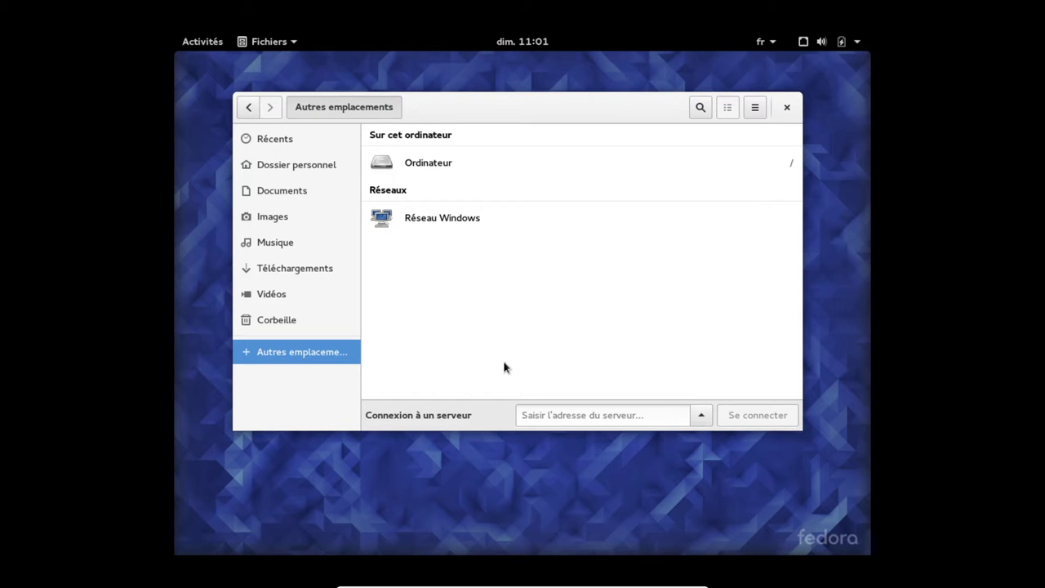
pyautogui.click(452, 166)
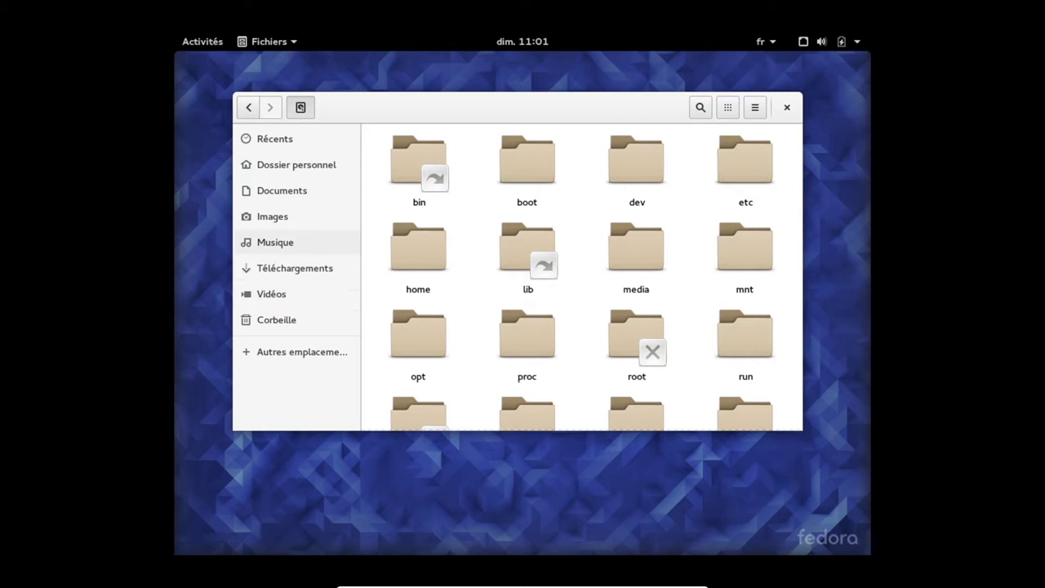
pyautogui.click(786, 107)
# Launch Terminal from an Activités search for 'term' and enter the su command
pyautogui.click(204, 41)
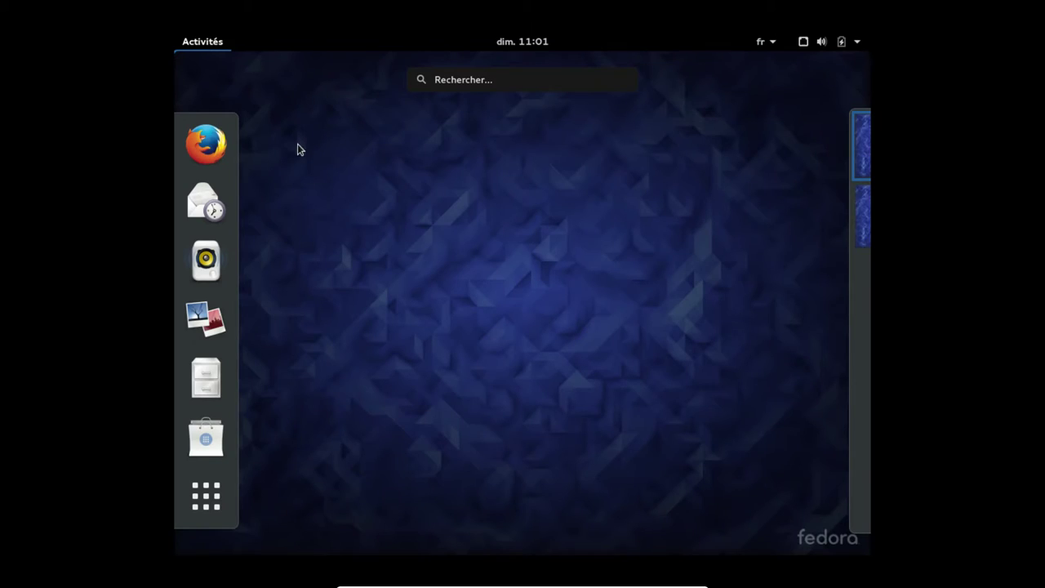
pyautogui.write('term')
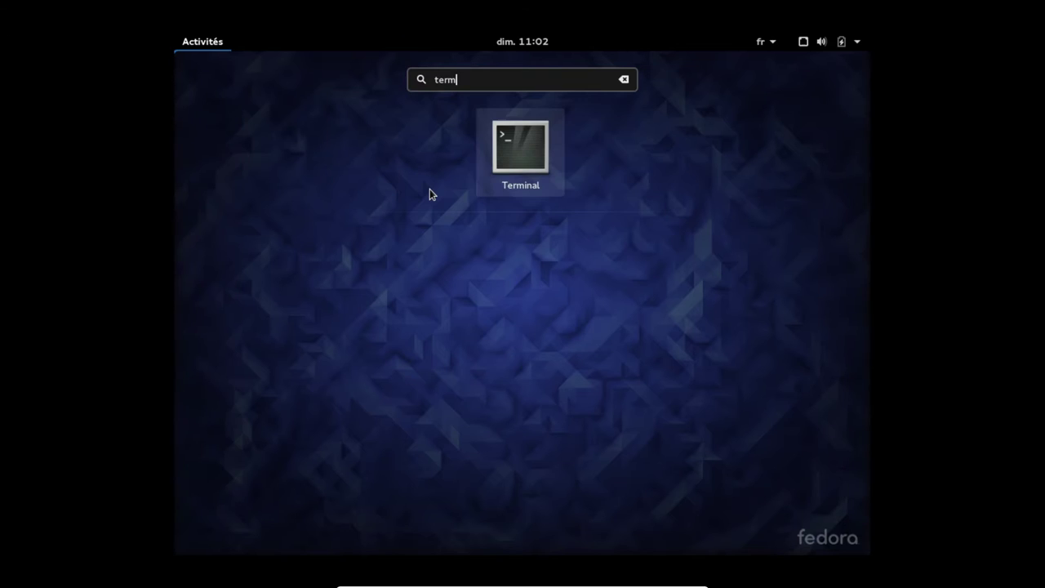
pyautogui.click(535, 171)
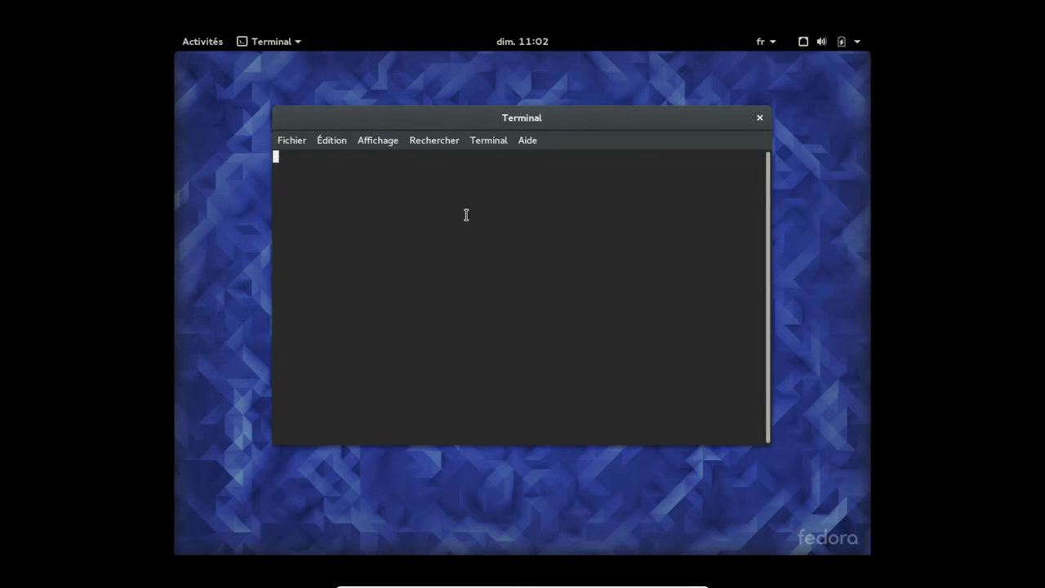
pyautogui.write('su')
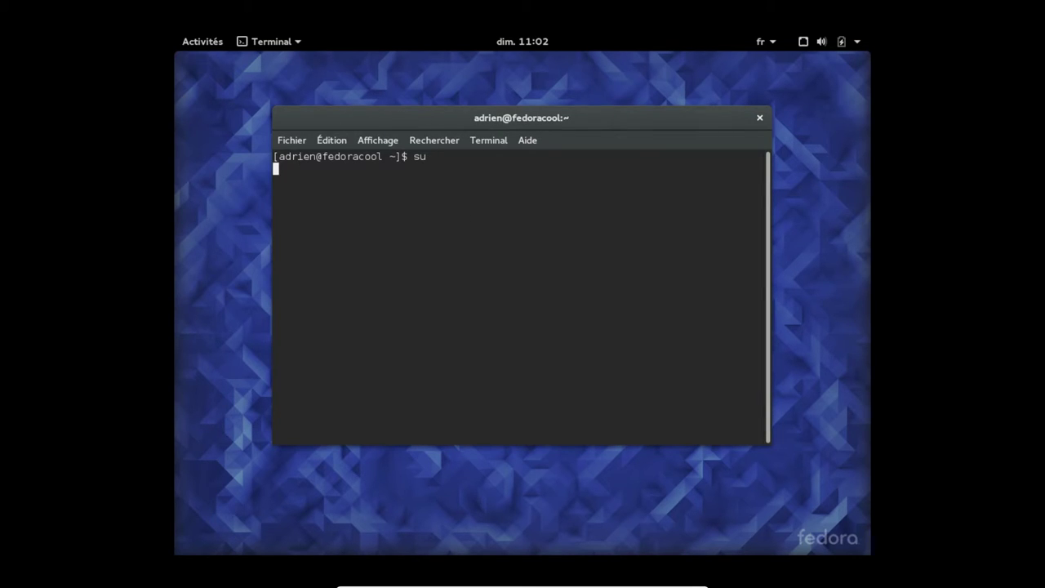
pyautogui.doubleClick(343, 157)
pyautogui.click(374, 176)
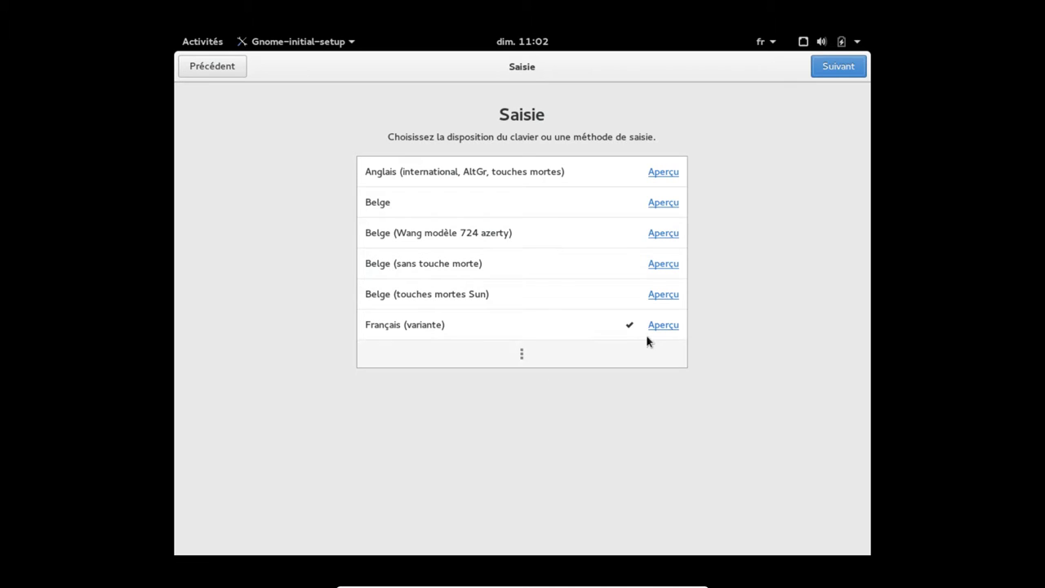
# Finish Initial Setup with location services and problem reporting off, no online accounts, then submit su
pyautogui.click(856, 71)
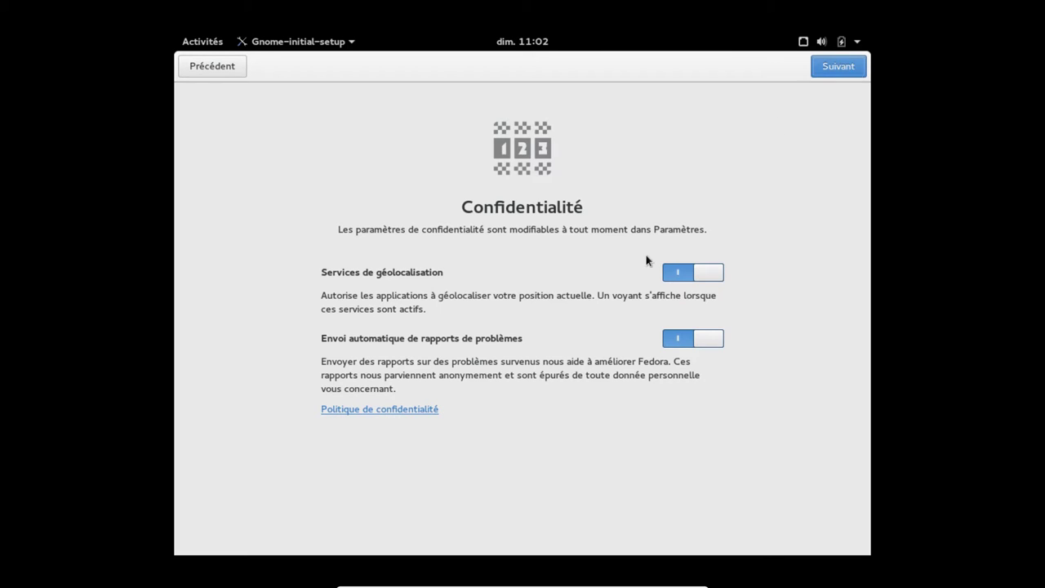
pyautogui.click(677, 272)
pyautogui.click(678, 338)
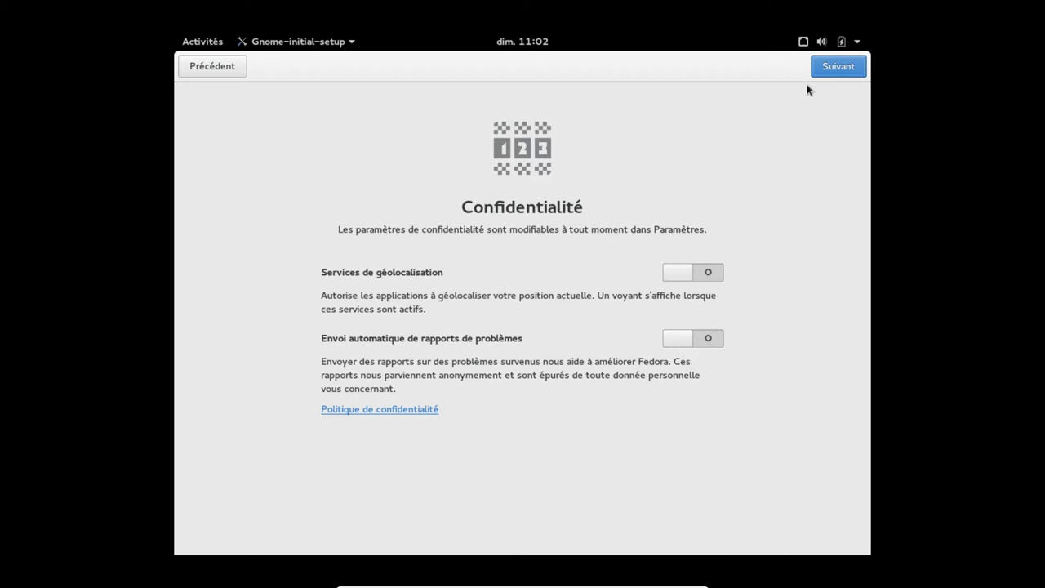
pyautogui.click(846, 65)
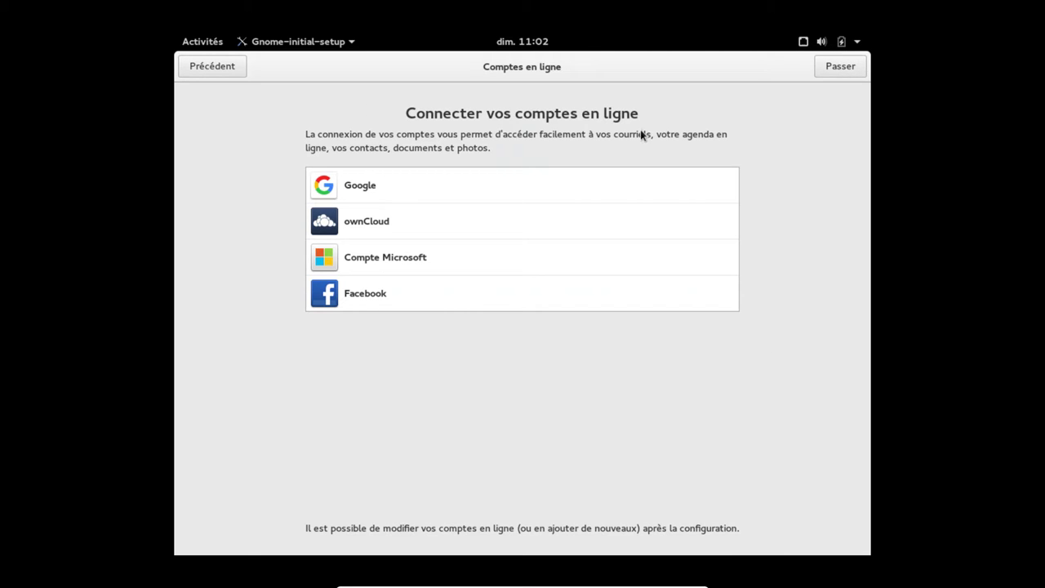
pyautogui.click(841, 66)
pyautogui.click(534, 377)
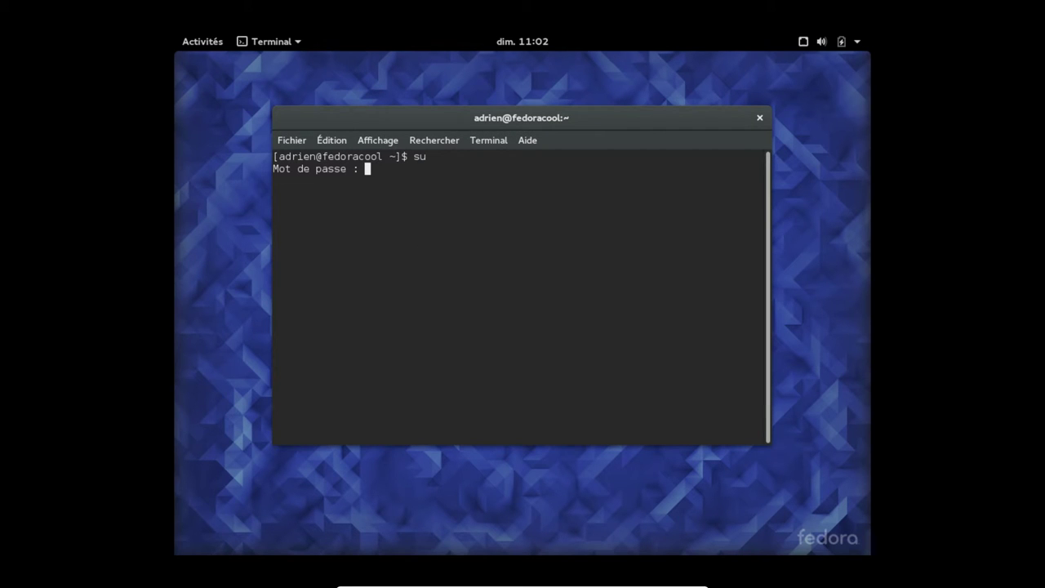
pyautogui.press('Return')
# Run su - after closing GNOME Help and enter the root password, which fails authentication
pyautogui.write('su -a')
pyautogui.press('Return')
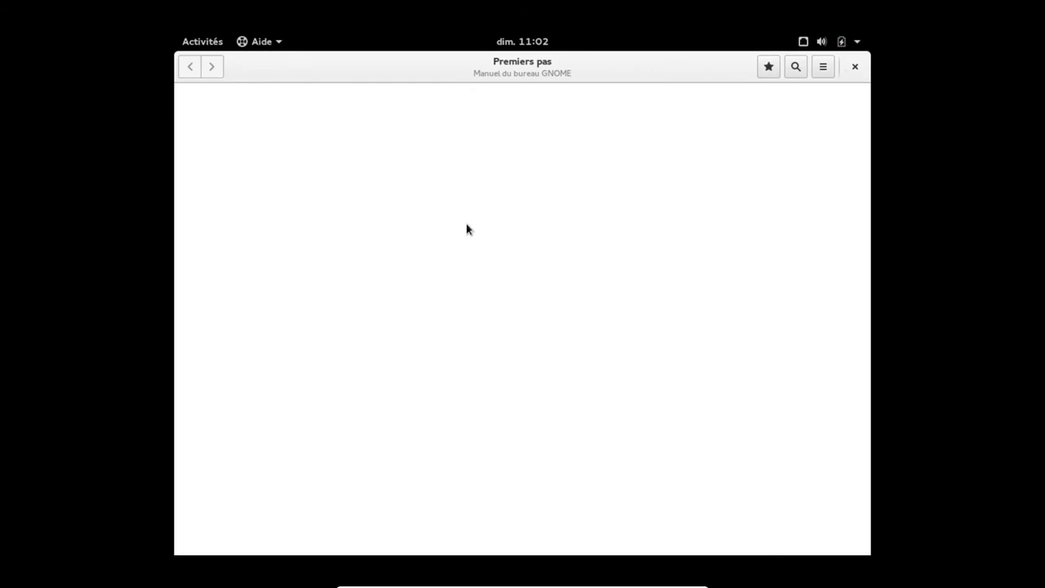
pyautogui.click(855, 67)
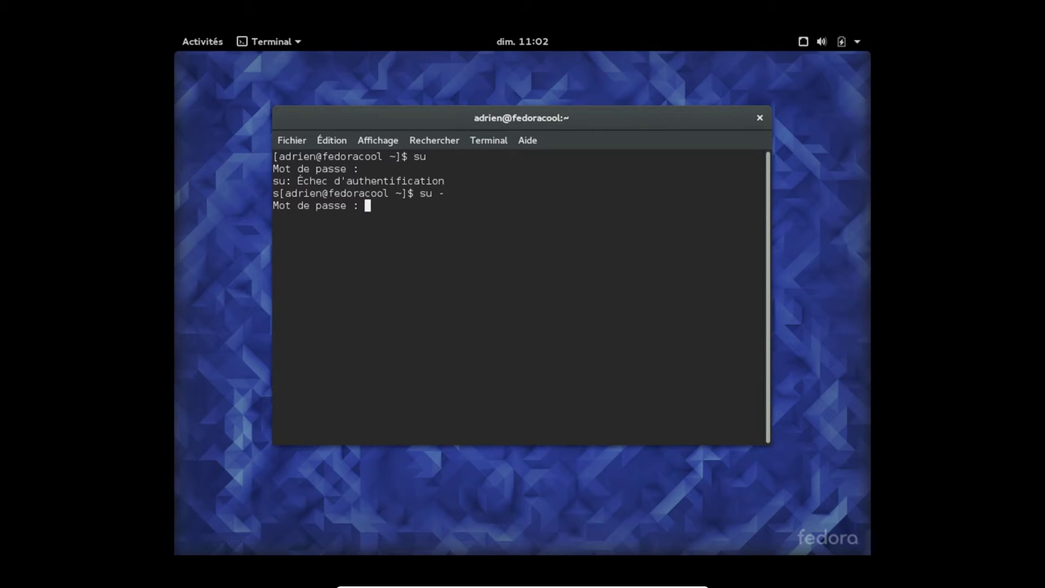
pyautogui.press('Return')
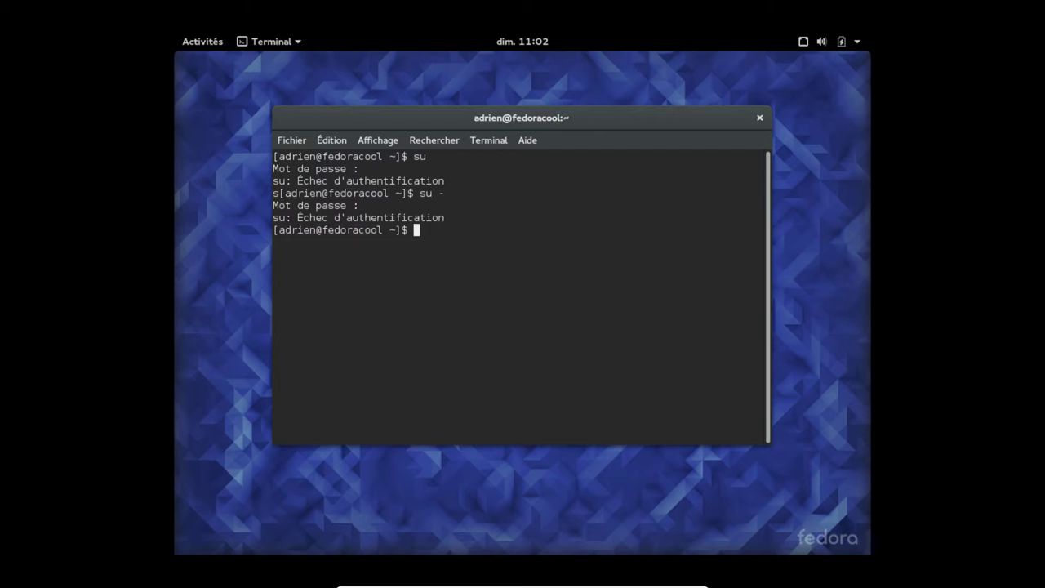
# Run sudo -i with the user's password to get a root shell
pyautogui.write('sudo -i')
pyautogui.press('Return')
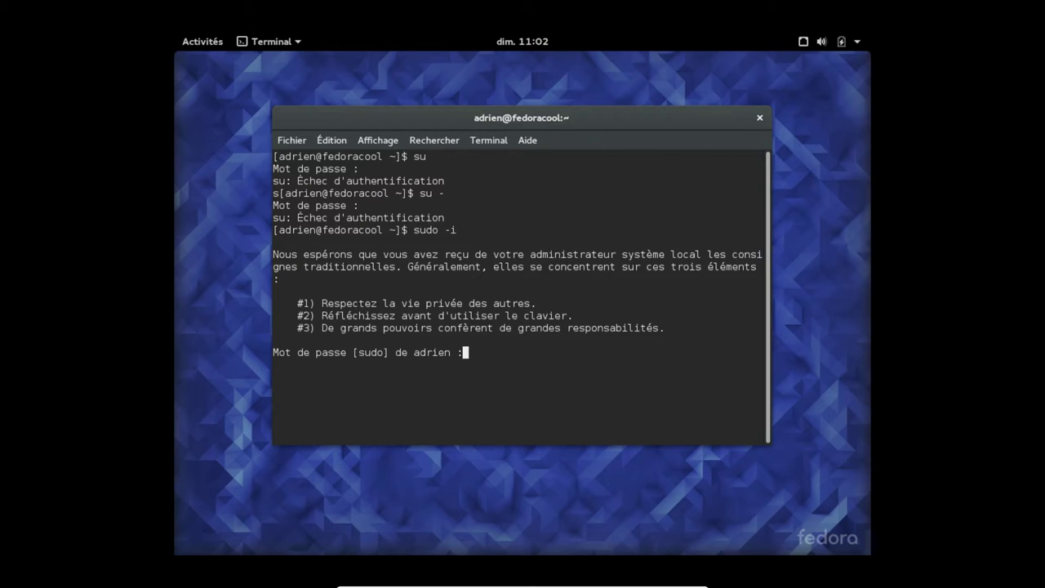
pyautogui.press('Return')
pyautogui.press('Return')
pyautogui.press('Return')
pyautogui.press('Return')
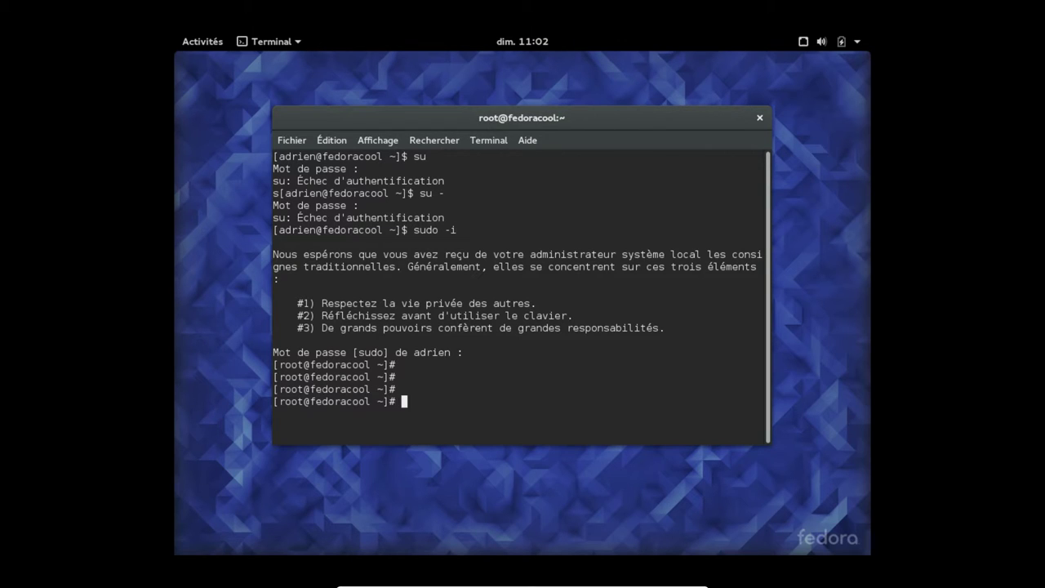
# Run lsblk -h and lsblk -f to list the partitions and their filesystems
pyautogui.write('lsblk -h')
pyautogui.press('Return')
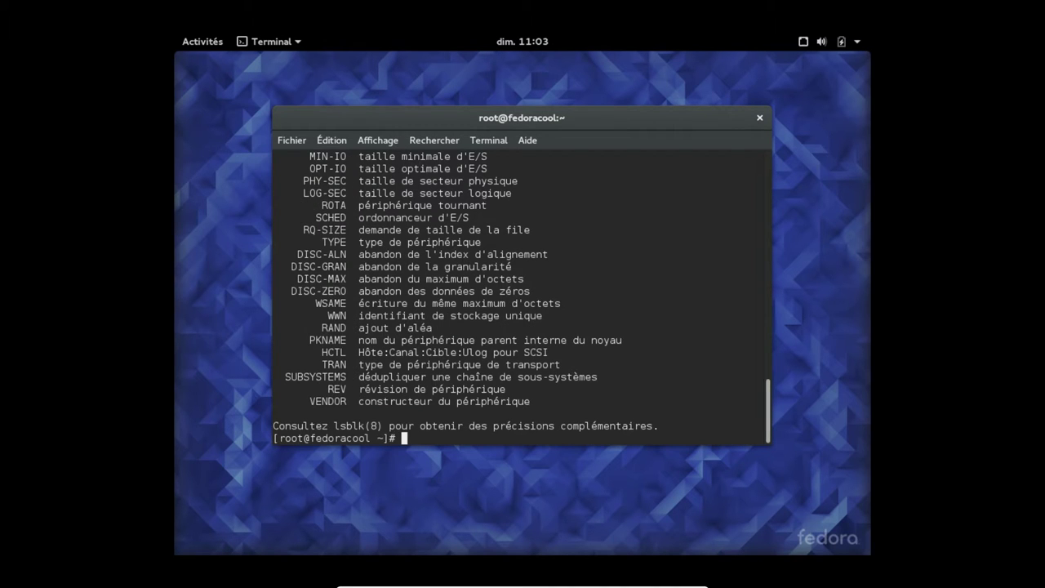
pyautogui.write('lsblk -f')
pyautogui.press('Return')
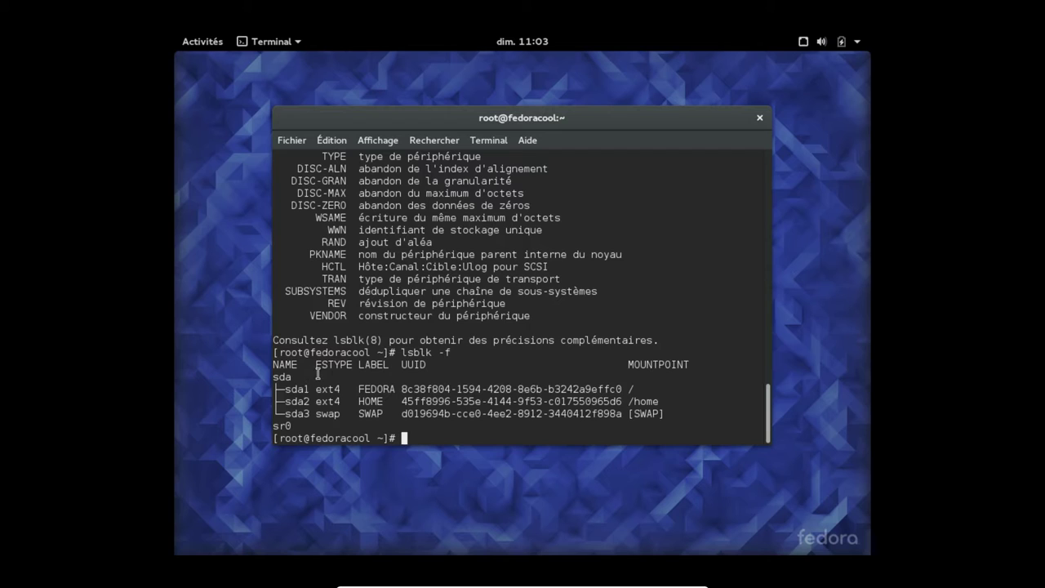
pyautogui.press('Return')
pyautogui.press('Return')
pyautogui.press('Return')
pyautogui.press('Return')
pyautogui.press('Return')
pyautogui.press('Return')
pyautogui.press('Return')
pyautogui.press('Return')
pyautogui.press('Return')
pyautogui.press('Return')
pyautogui.press('Return')
pyautogui.press('Return')
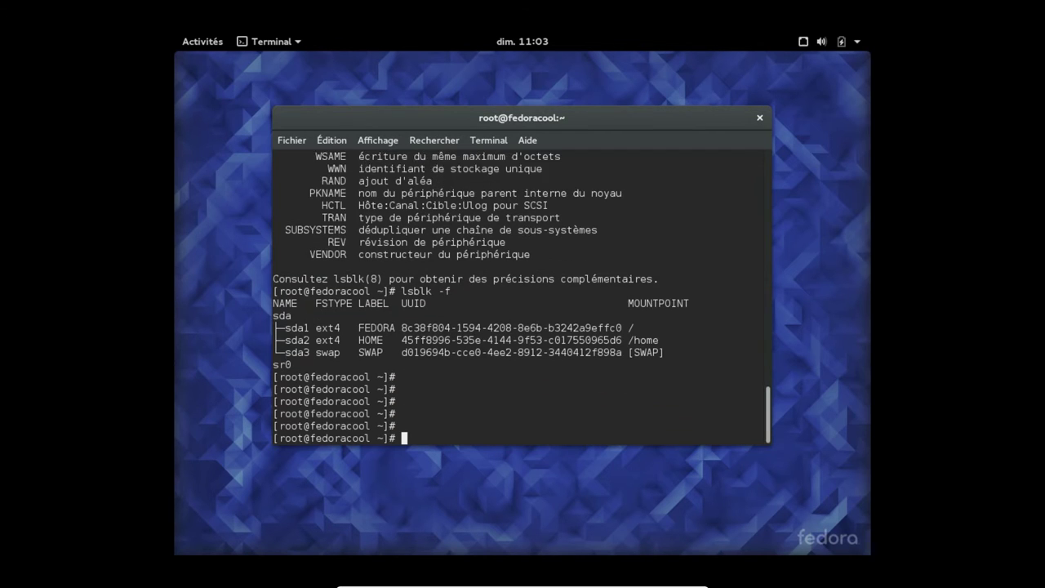
pyautogui.press('Return')
pyautogui.press('Return')
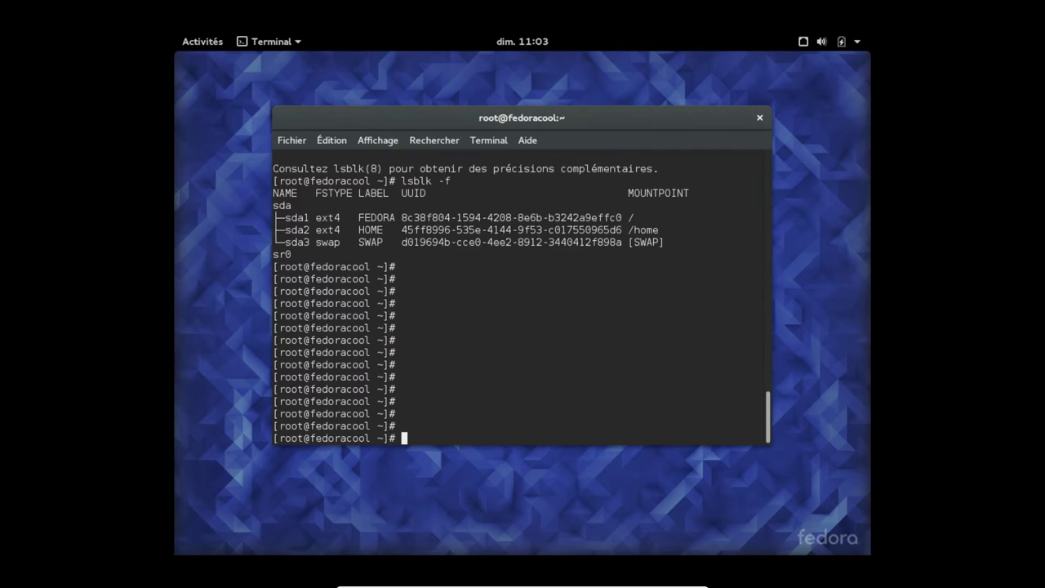
pyautogui.press('Return')
pyautogui.press('Return')
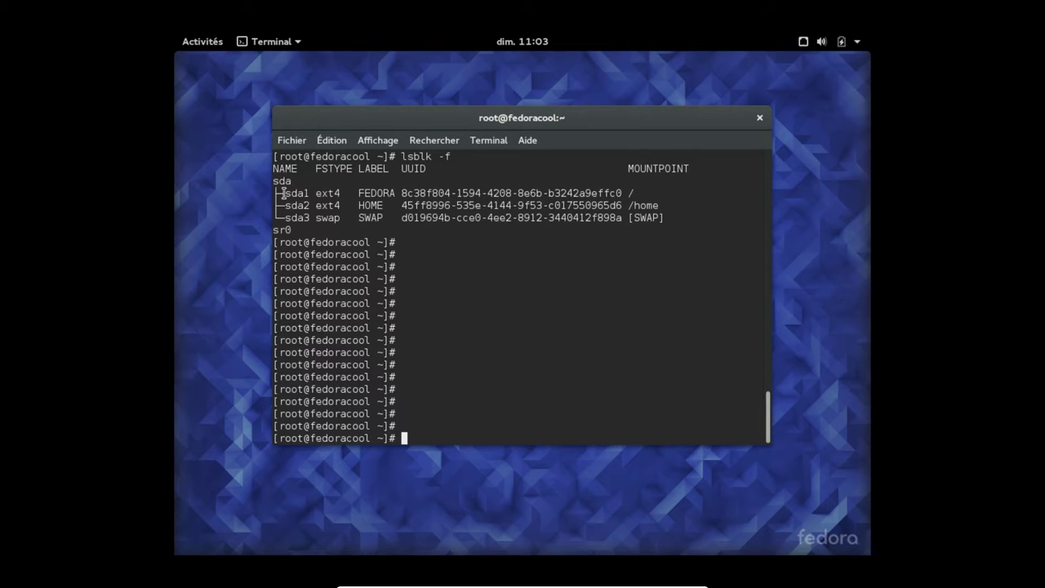
# Select sda1, sda2, sda3, the FEDORA label and the / mountpoint in the listing, then close the terminal
pyautogui.doubleClick(297, 194)
pyautogui.doubleClick(296, 205)
pyautogui.doubleClick(296, 219)
pyautogui.doubleClick(383, 193)
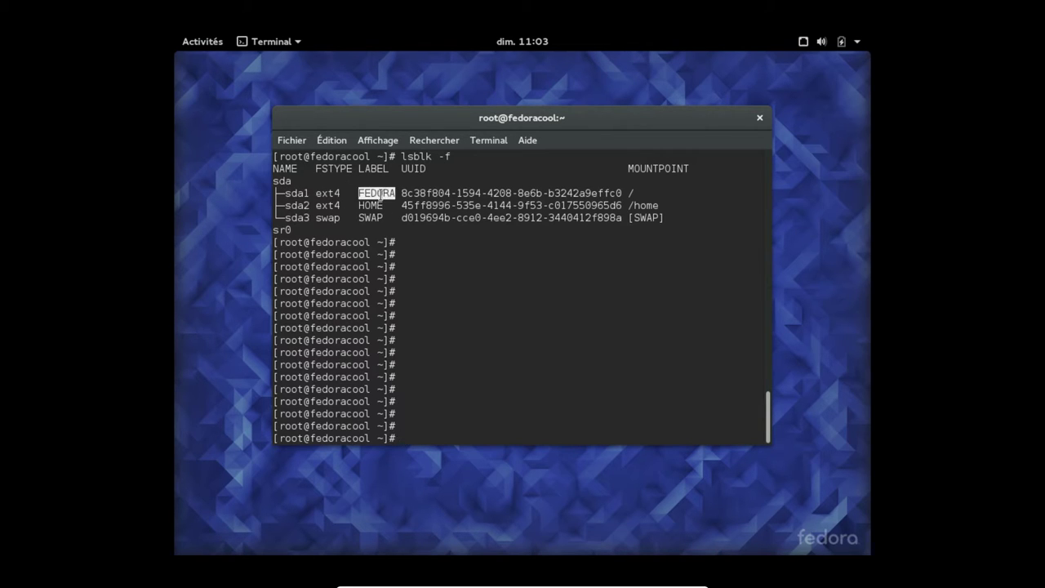
pyautogui.doubleClick(632, 193)
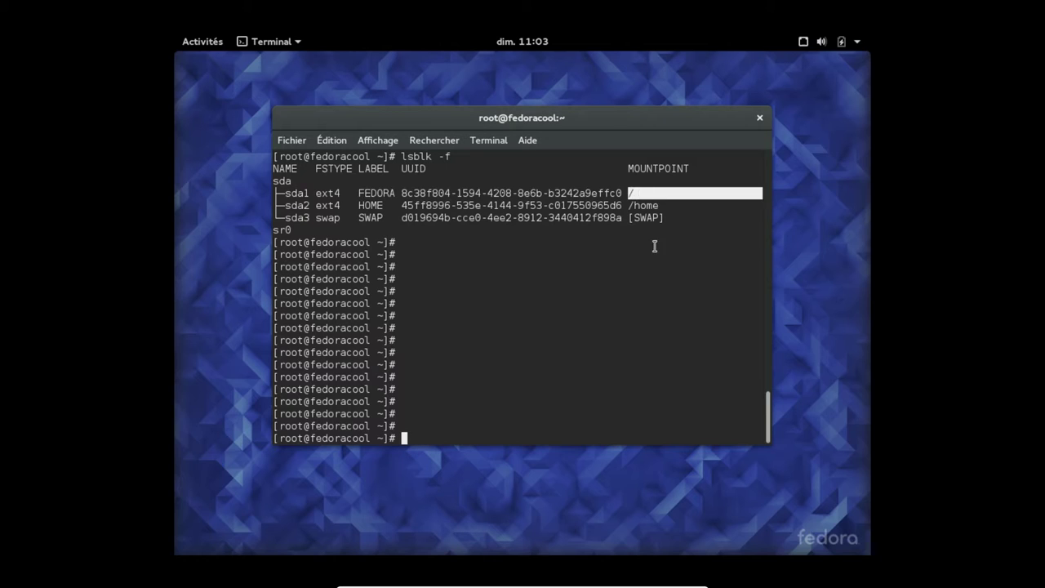
pyautogui.click(656, 245)
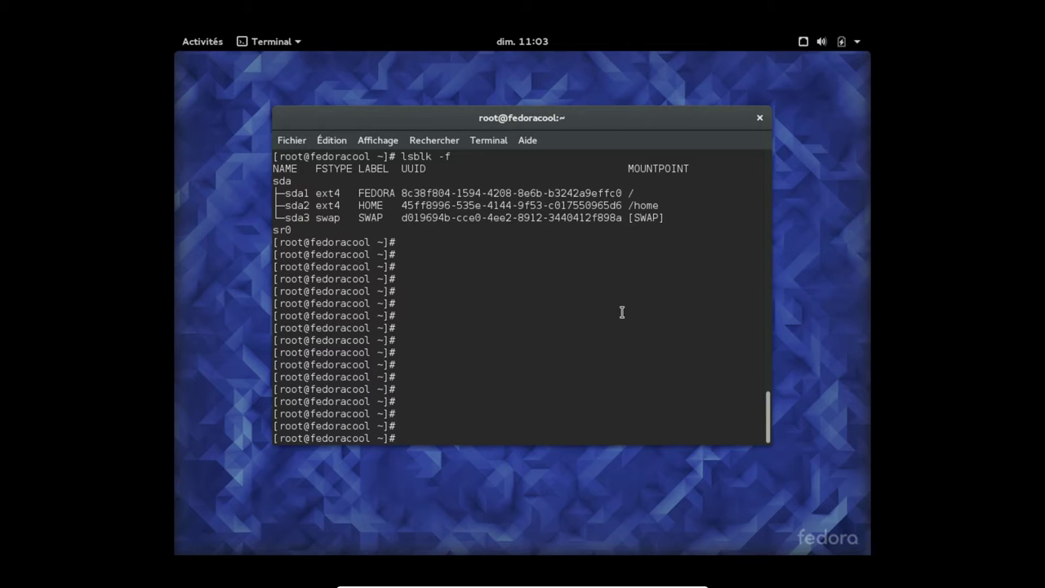
pyautogui.click(761, 119)
# Close the terminal despite its running process and power off the Fedora guest with Éteindre
pyautogui.click(761, 119)
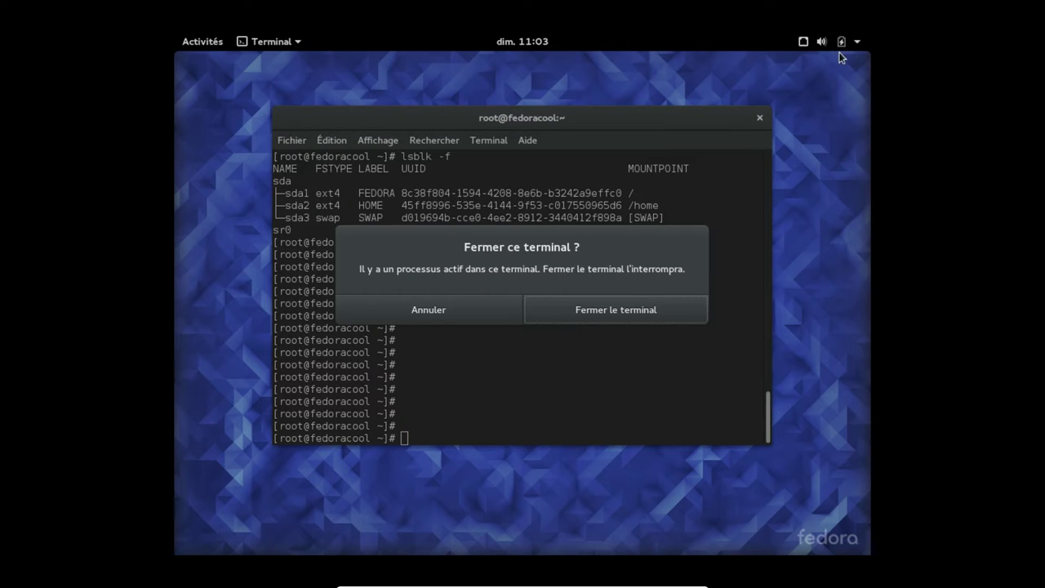
pyautogui.click(634, 320)
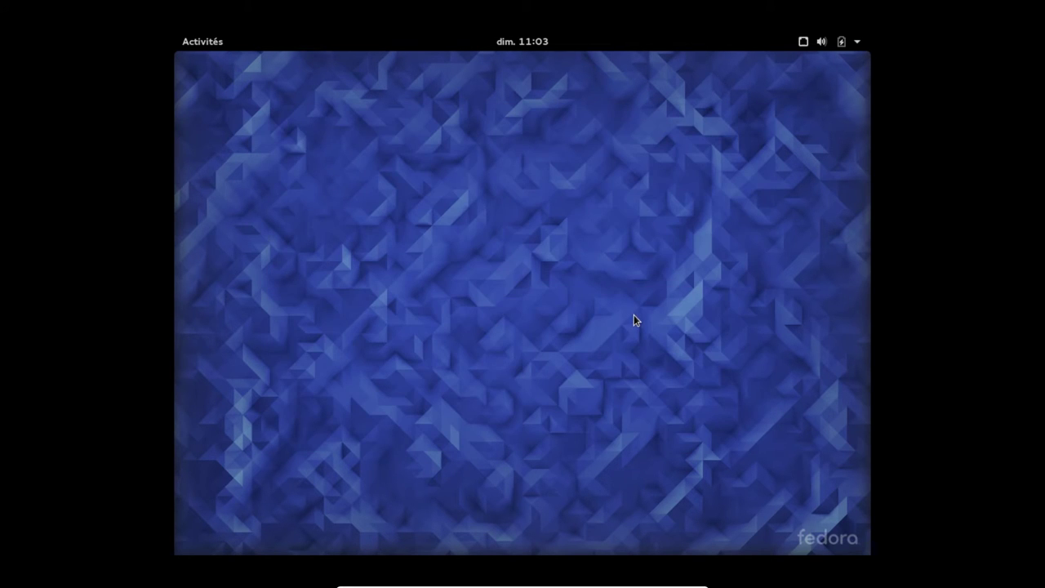
pyautogui.click(857, 41)
pyautogui.click(809, 270)
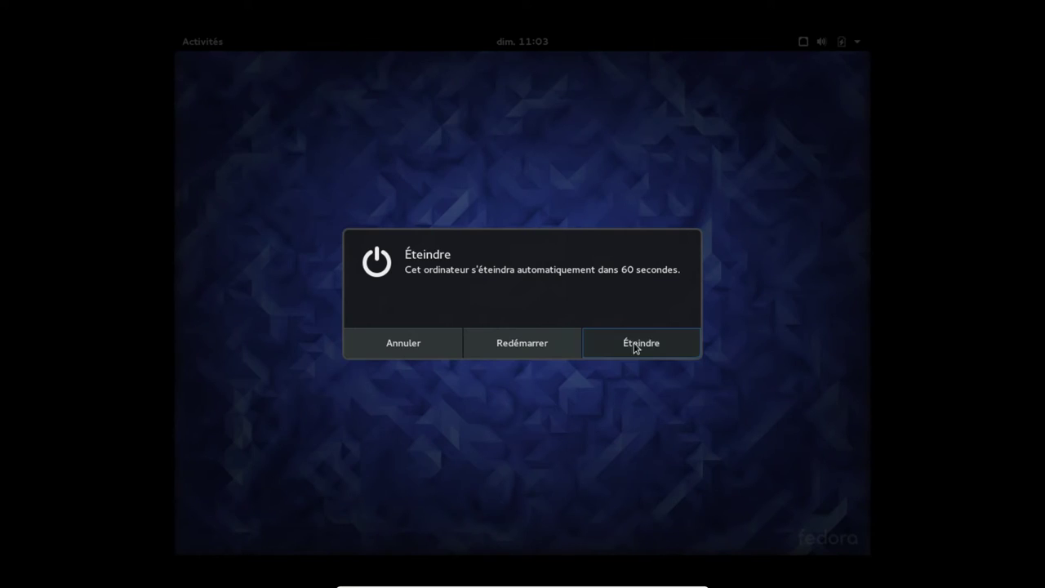
pyautogui.click(634, 343)
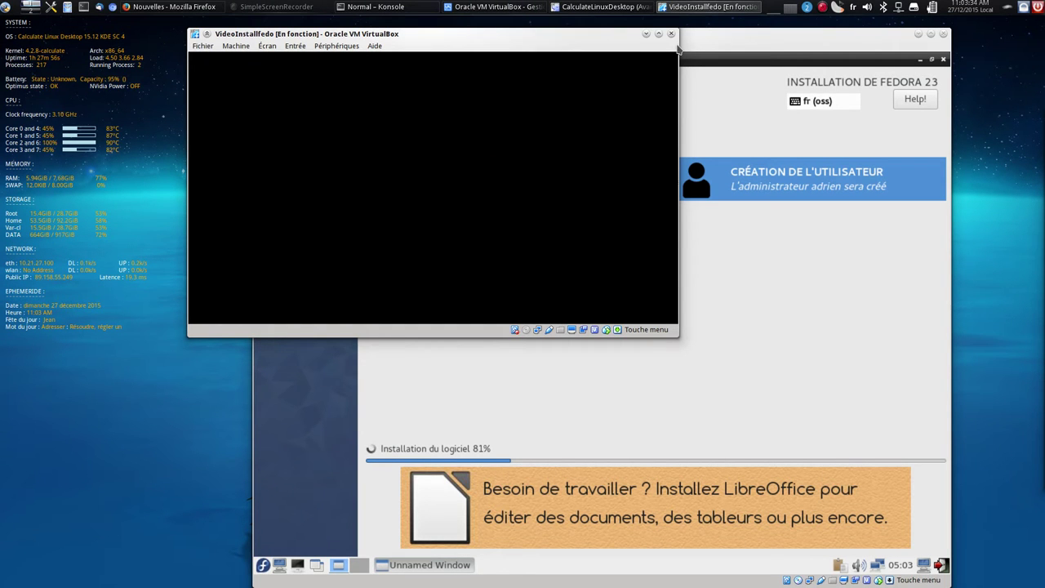
# Raise the CalculateLinuxDesktop VM window above the stopped Fedora VM window
pyautogui.moveTo(687, 37); pyautogui.dragTo(671, 38)
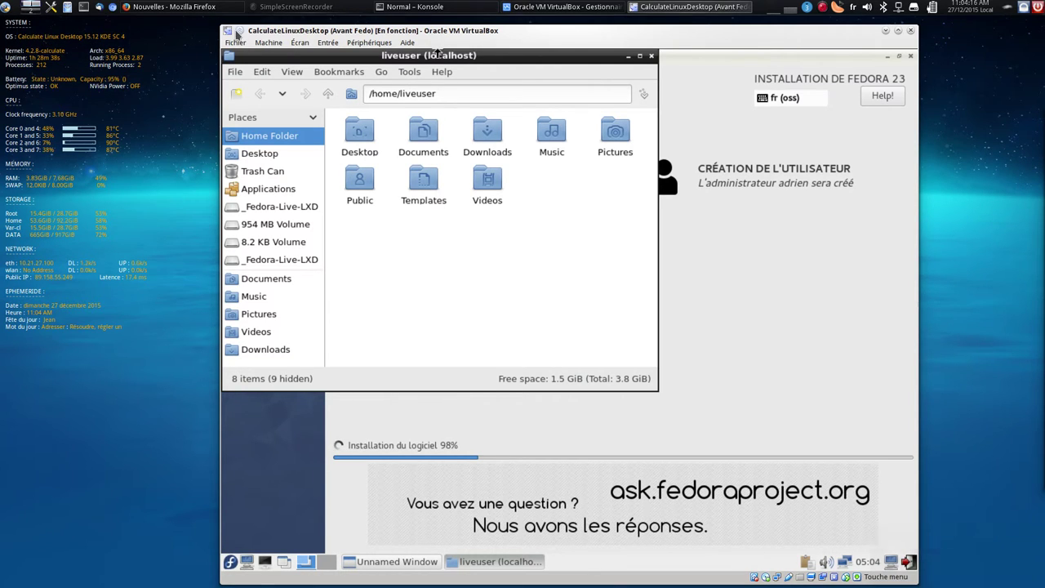
pyautogui.click(68, 10)
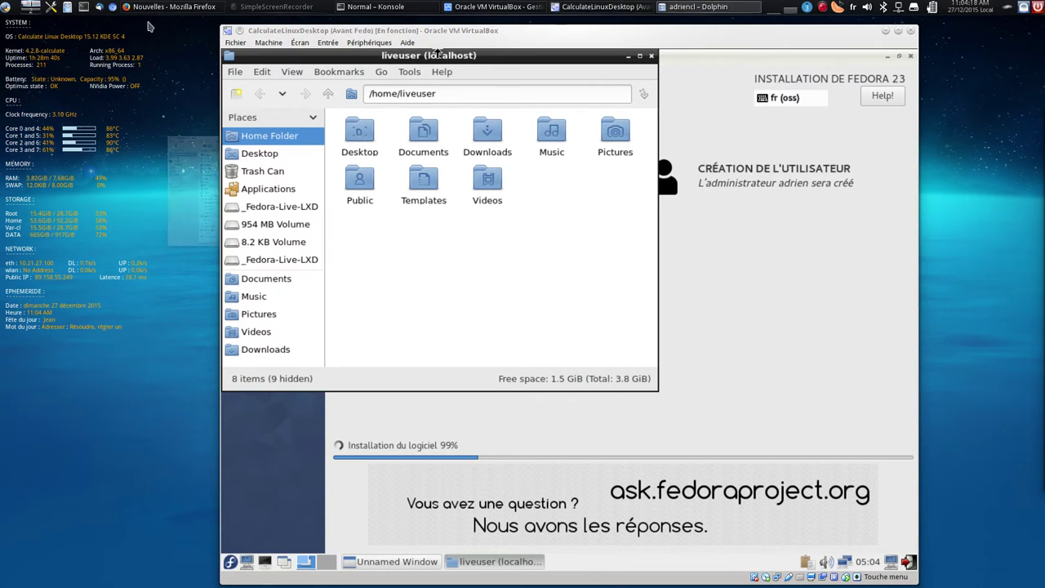
pyautogui.moveTo(147, 40); pyautogui.dragTo(248, 64)
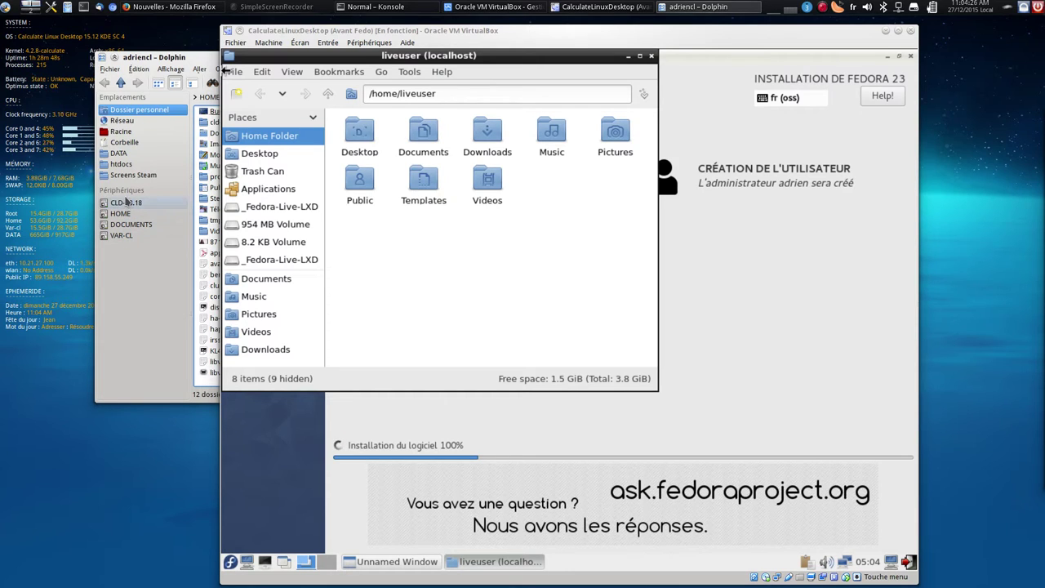
pyautogui.rightClick(129, 269)
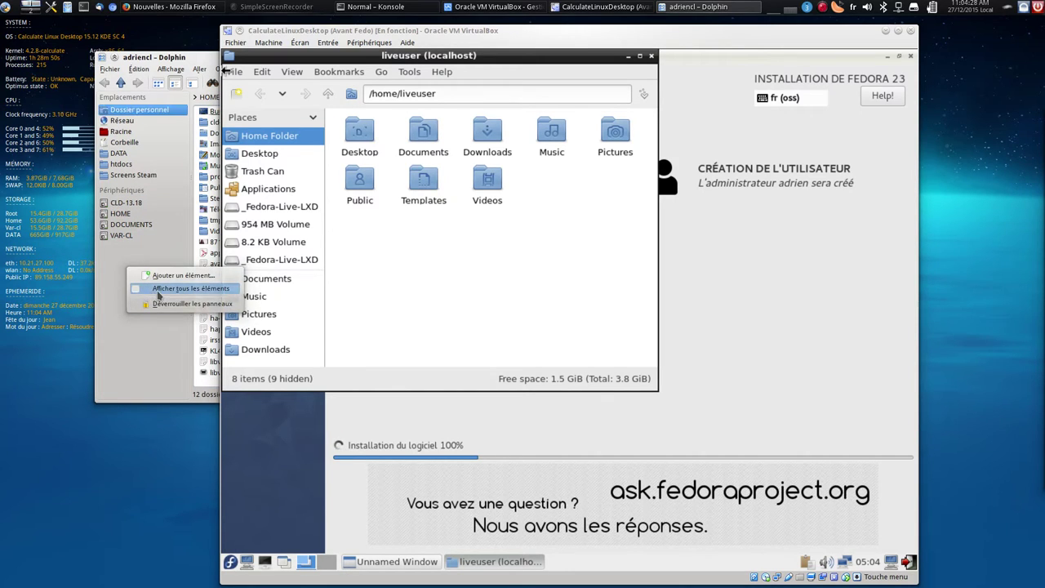
pyautogui.click(153, 292)
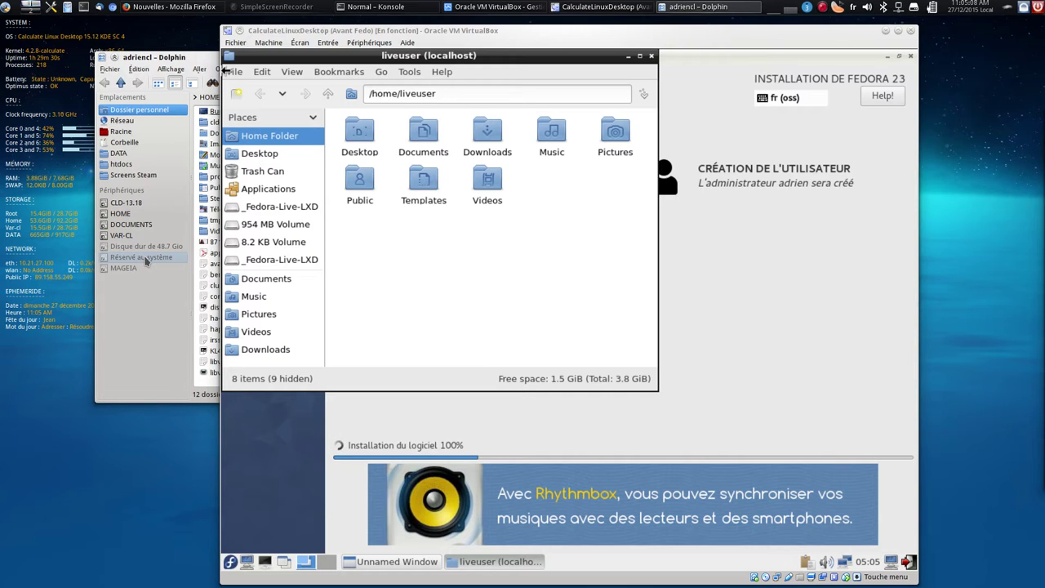
pyautogui.rightClick(136, 304)
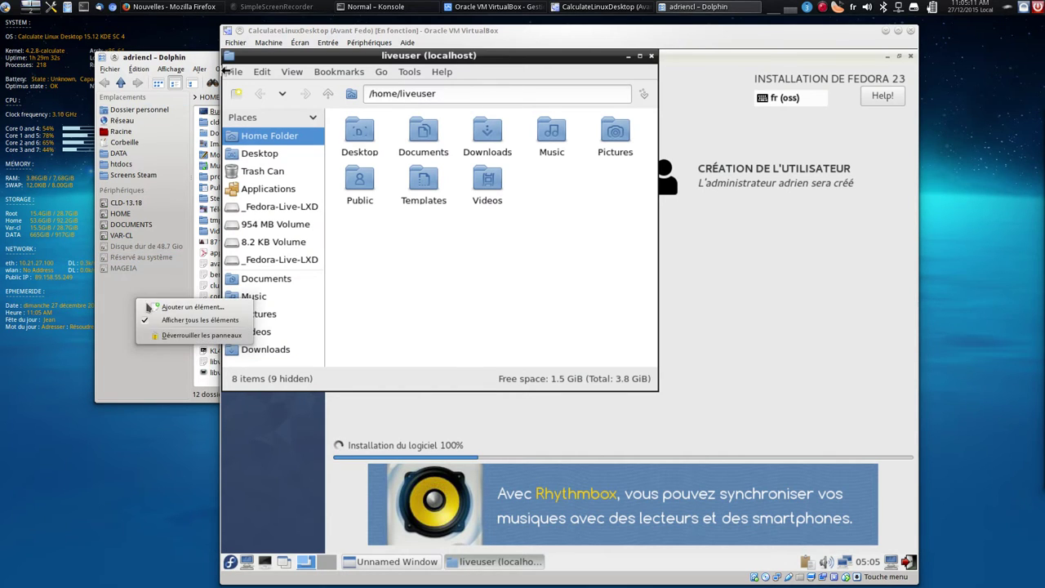
pyautogui.click(188, 320)
pyautogui.click(110, 68)
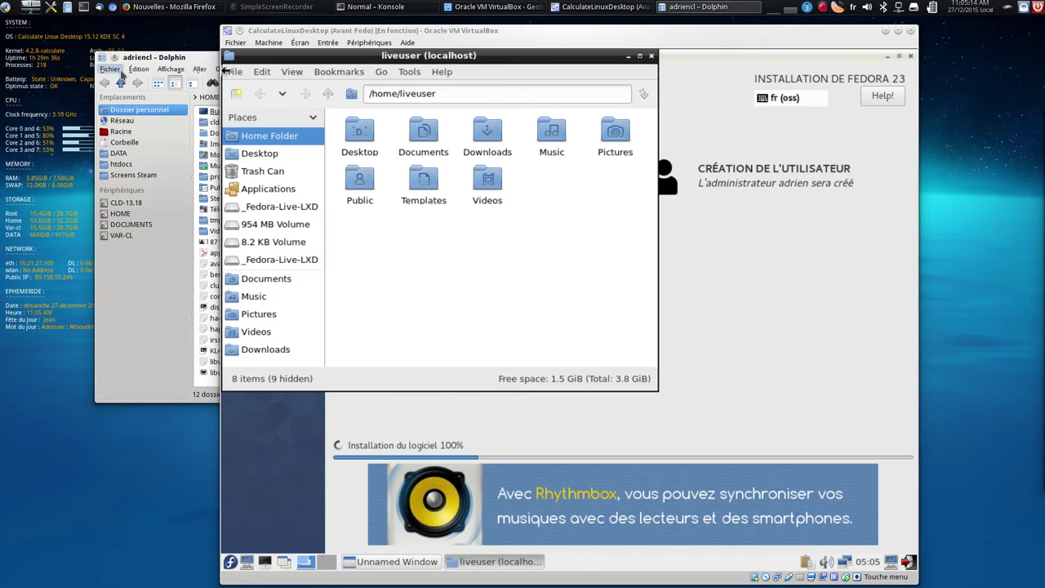
pyautogui.click(143, 182)
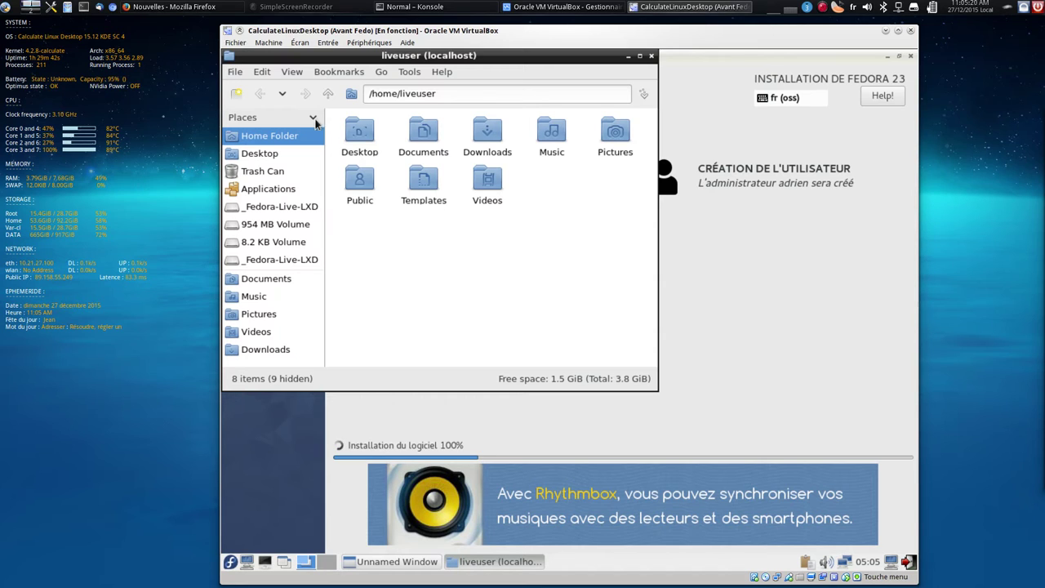
pyautogui.click(651, 57)
# Close the guest's file manager and launch QupZilla on the host via KRunner with 'qup'
pyautogui.click(651, 57)
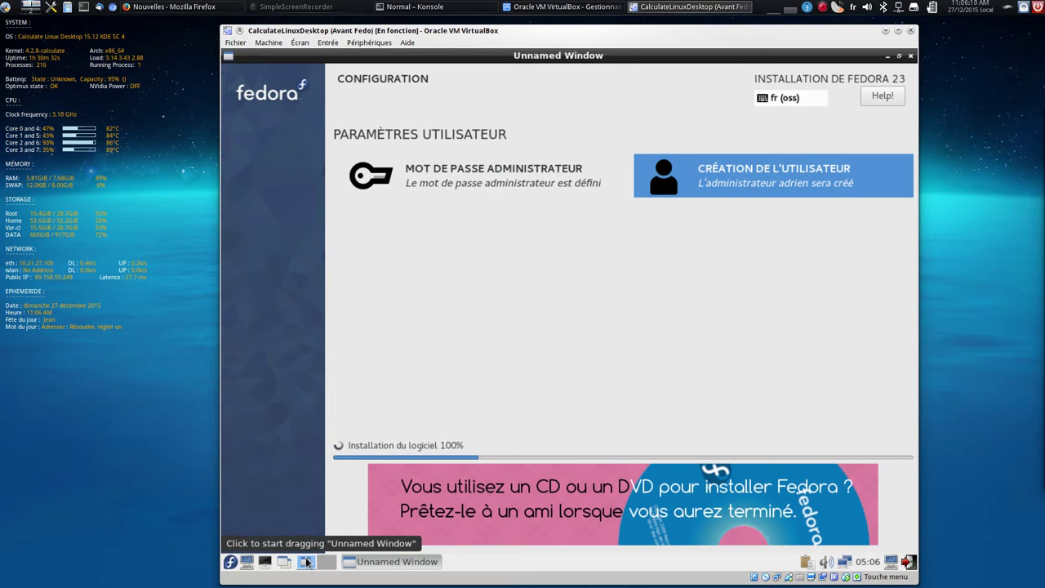
pyautogui.click(159, 410)
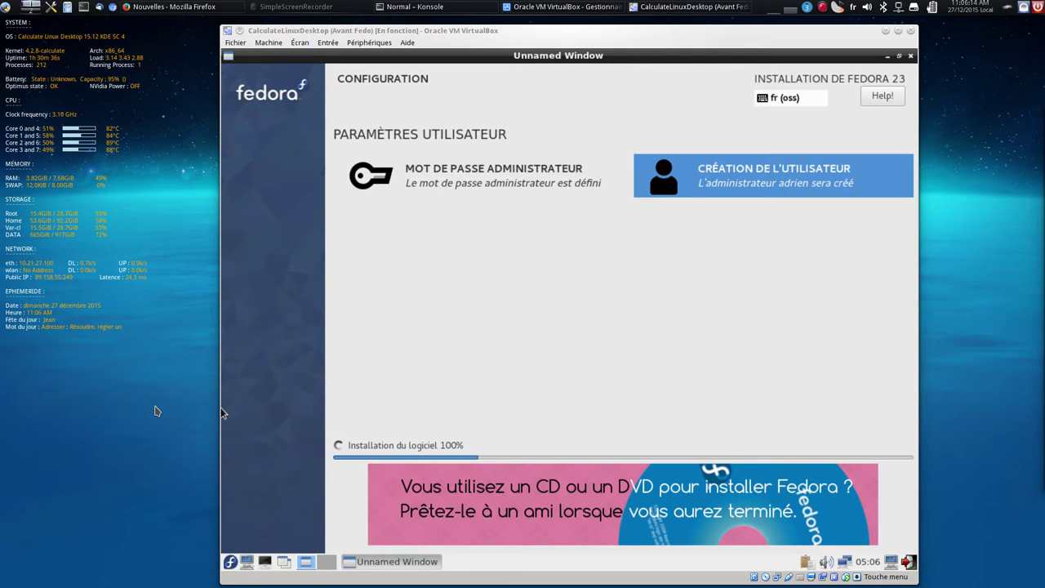
pyautogui.hotkey('alt', 'F2')
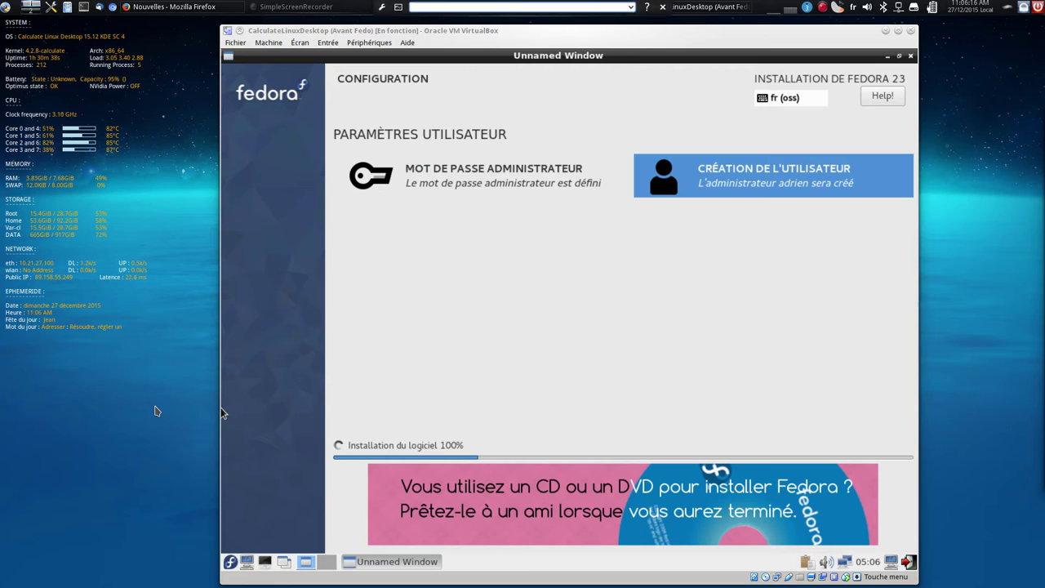
pyautogui.write('qupzilla')
pyautogui.press('Return')
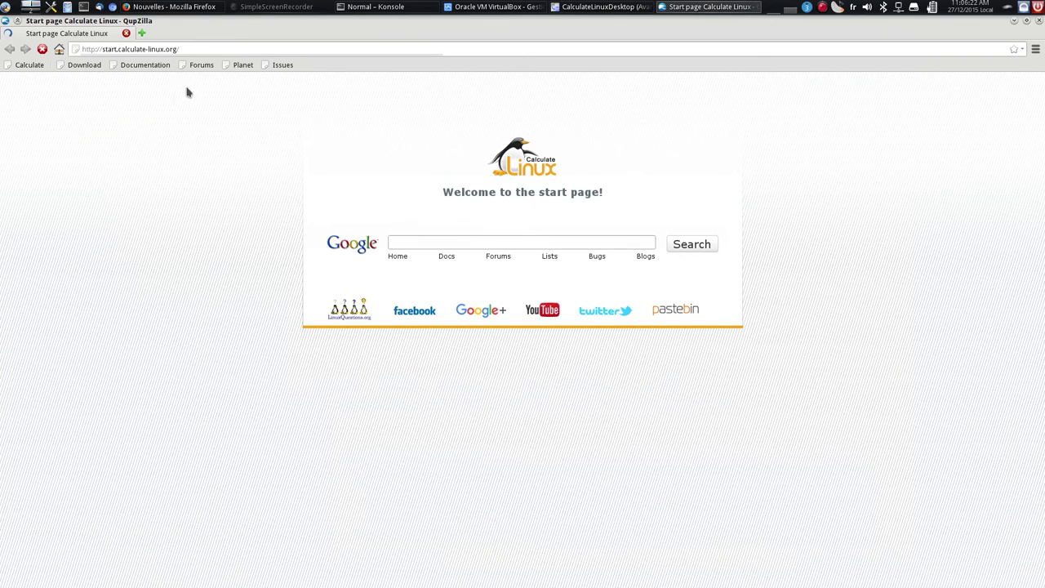
# Google 'fedora', open the fedora-fr.org site, and cancel the ISO download it starts
pyautogui.click(419, 243)
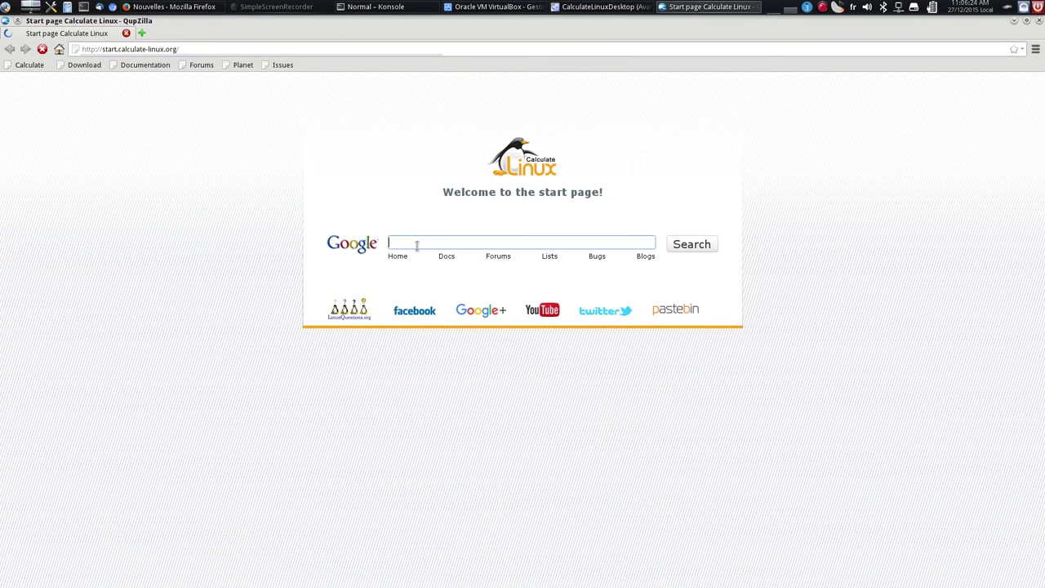
pyautogui.write('fedora')
pyautogui.press('Return')
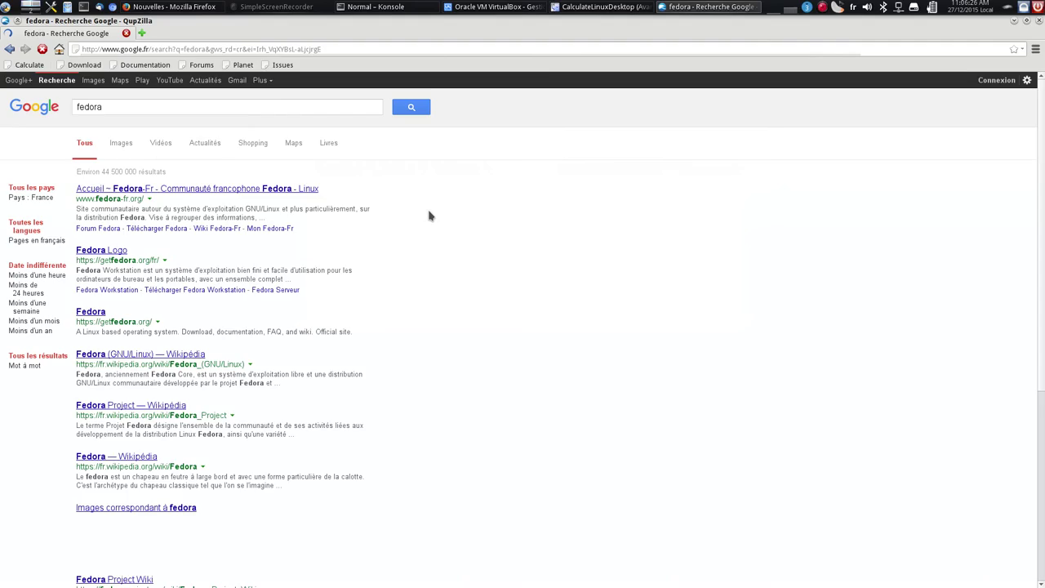
pyautogui.click(182, 189)
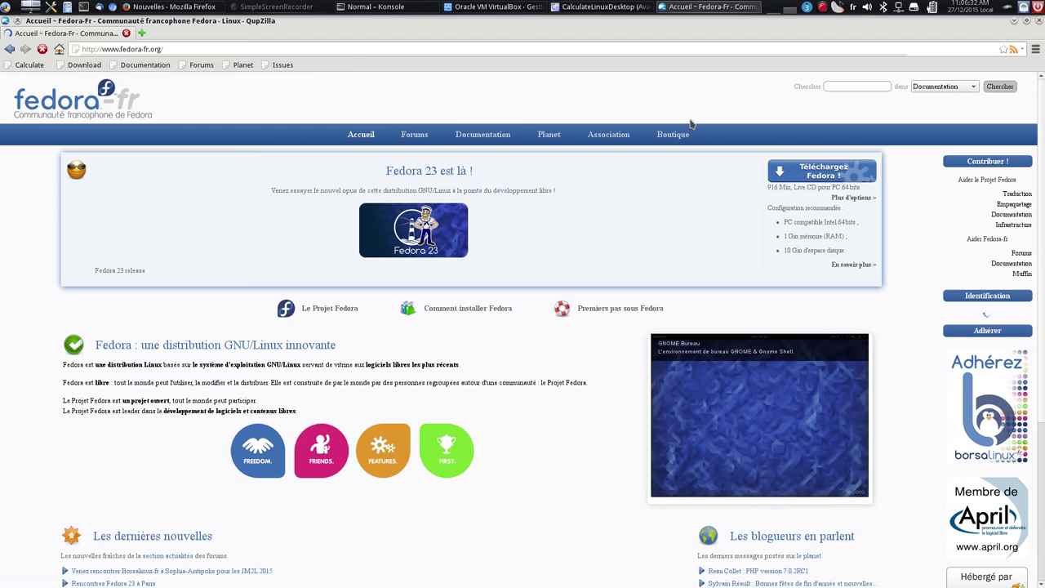
pyautogui.click(832, 177)
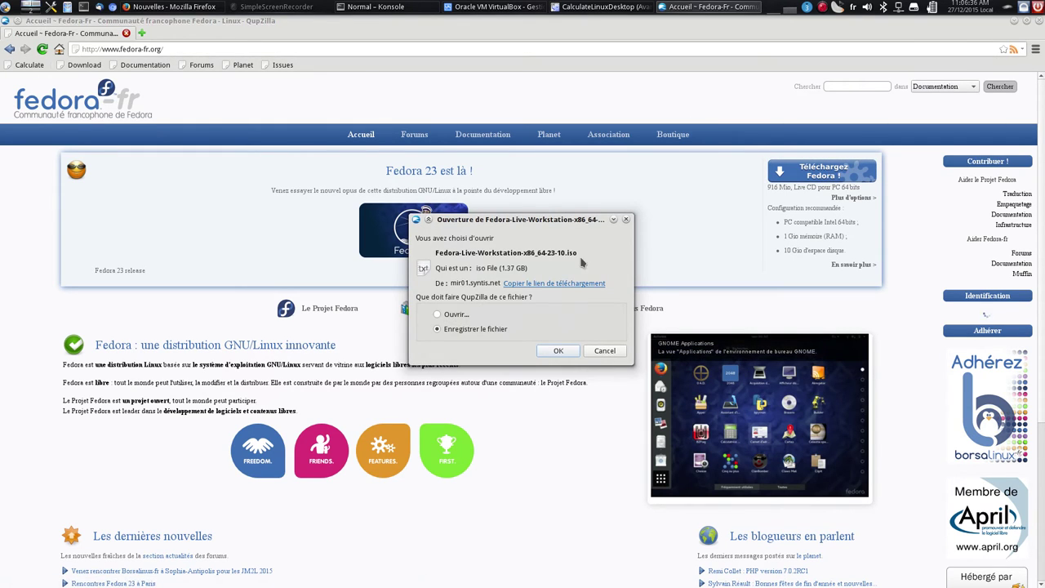
pyautogui.click(604, 351)
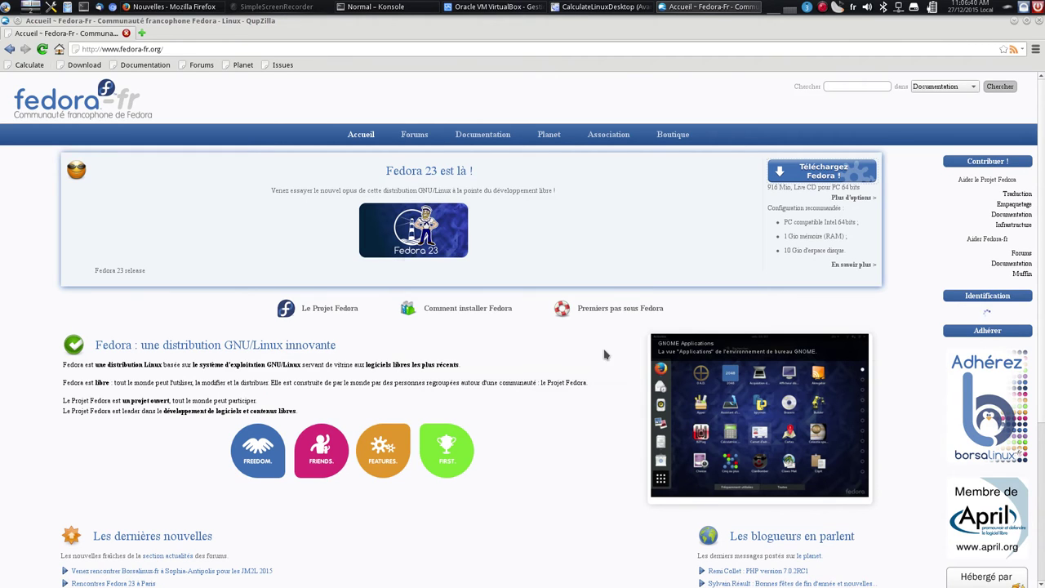
# Follow Plus d'options to getfedora.org, open the Cinnamon spin page, then close QupZilla
pyautogui.click(839, 199)
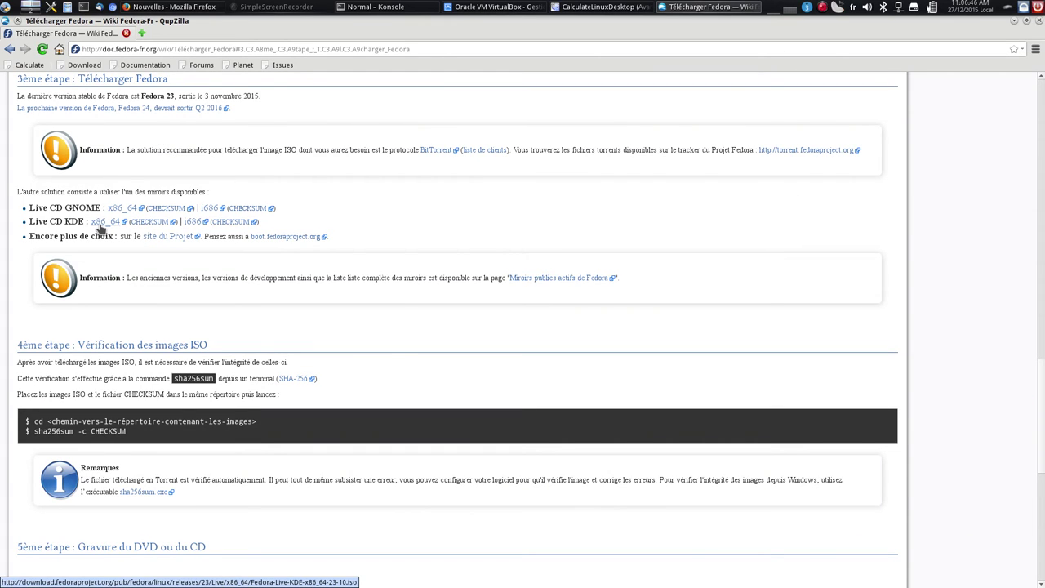
pyautogui.click(168, 238)
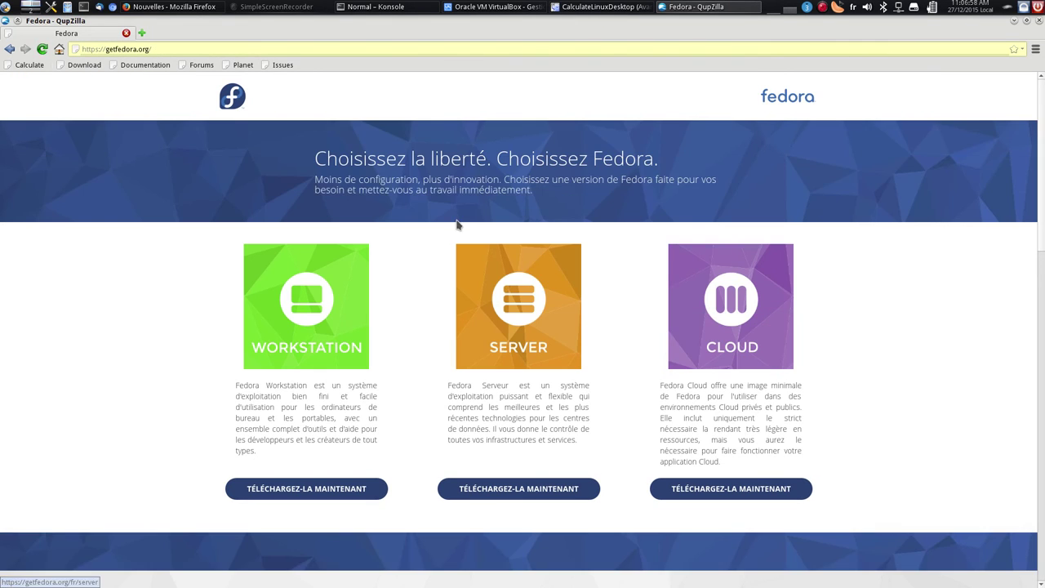
pyautogui.scroll(-5, 436, 247)
pyautogui.scroll(-4, 438, 248)
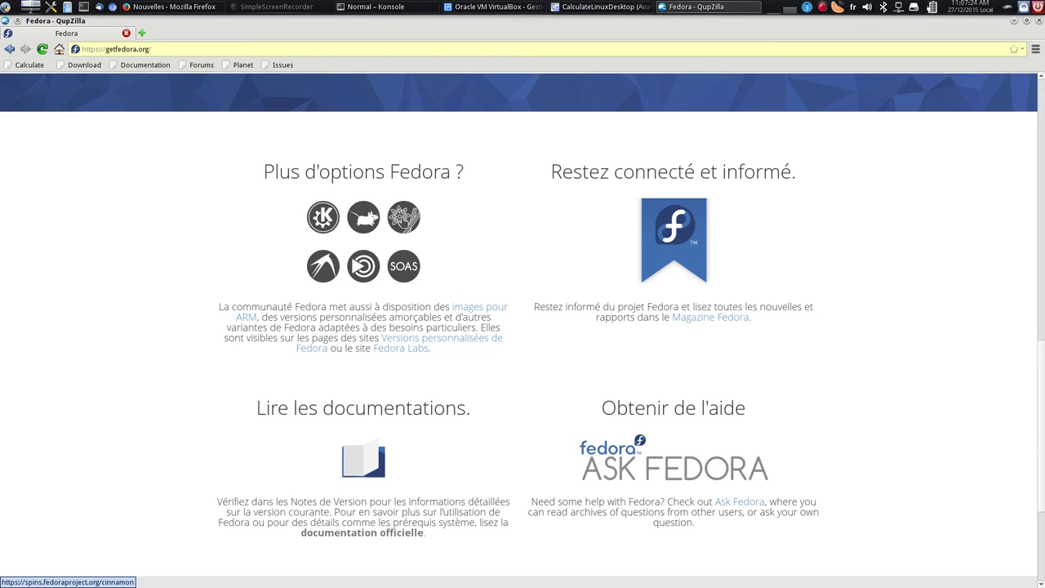
pyautogui.click(403, 222)
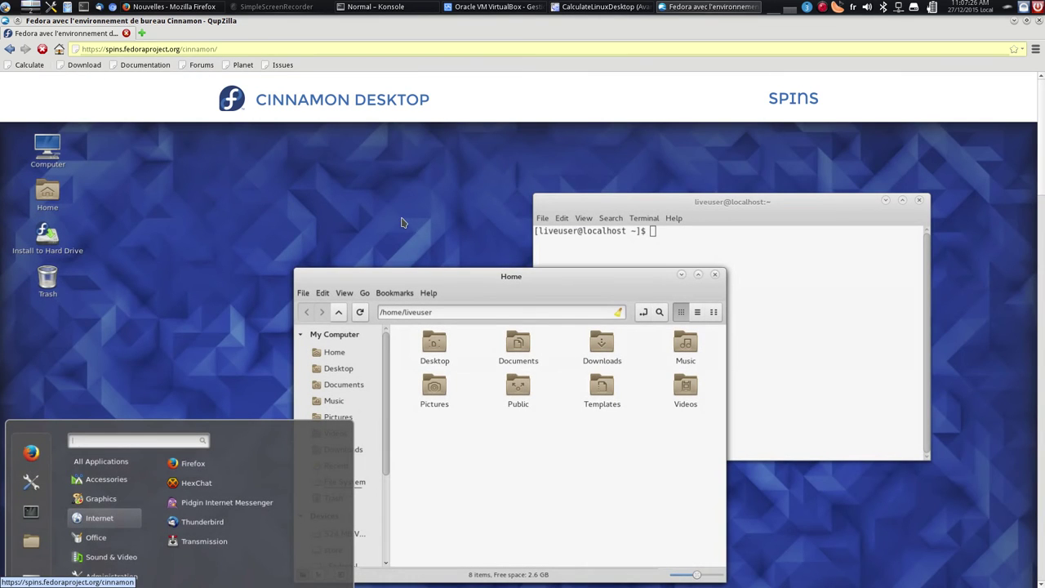
pyautogui.scroll(-7, 406, 293)
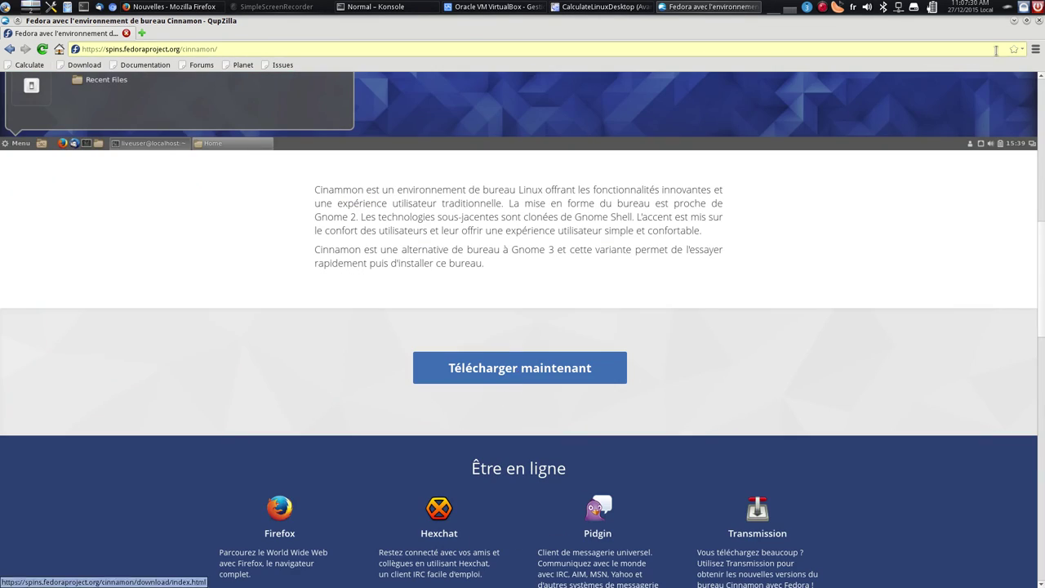
pyautogui.click(1039, 21)
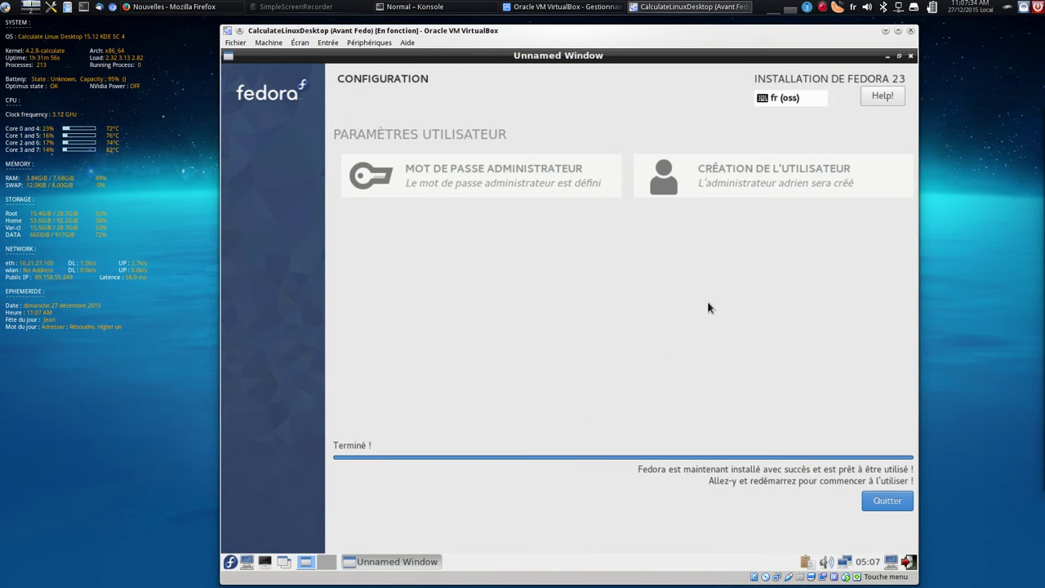
# Quit the finished Fedora installer and reboot the guest from the Logout menu
pyautogui.click(894, 508)
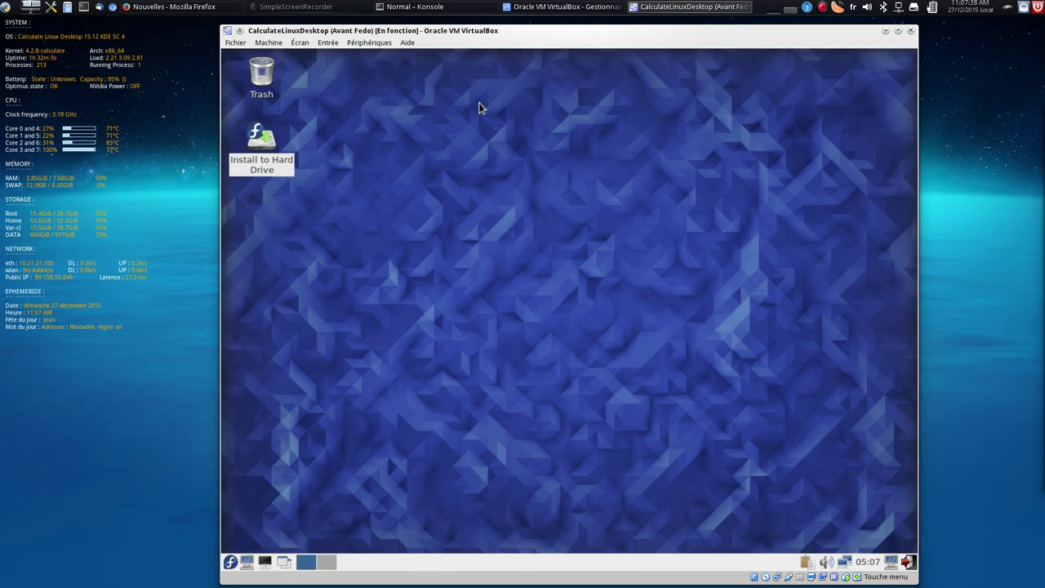
pyautogui.click(230, 562)
pyautogui.click(245, 546)
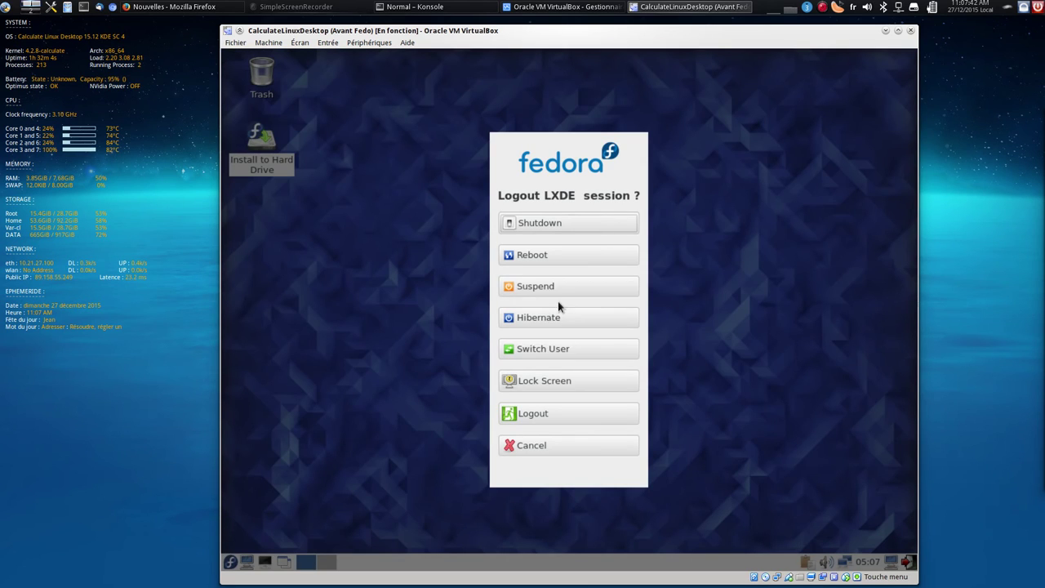
pyautogui.click(562, 254)
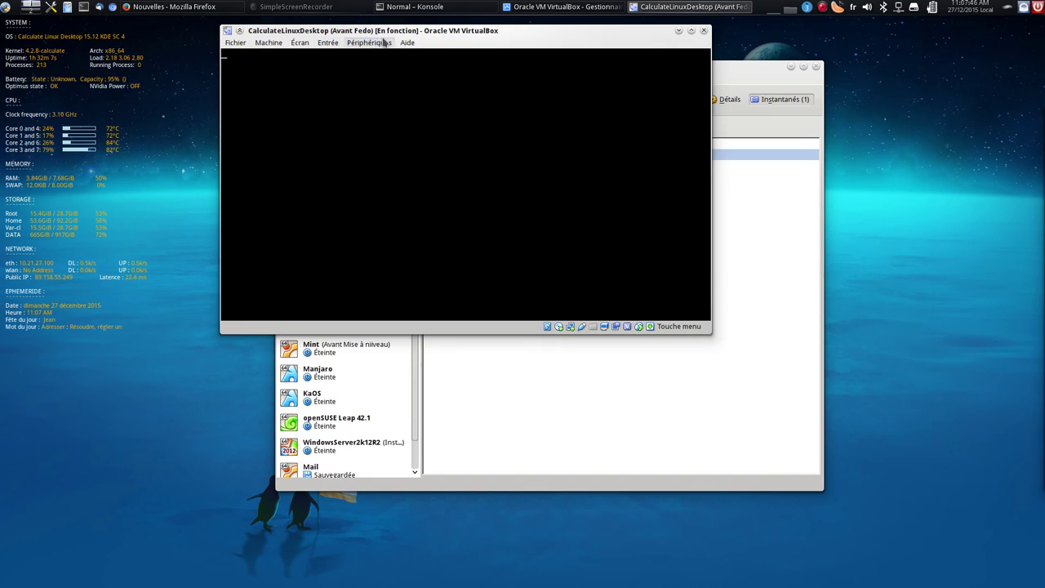
# Change the disc under Périphériques > Lecteurs optiques and boot the default GRUB entry
pyautogui.click(385, 42)
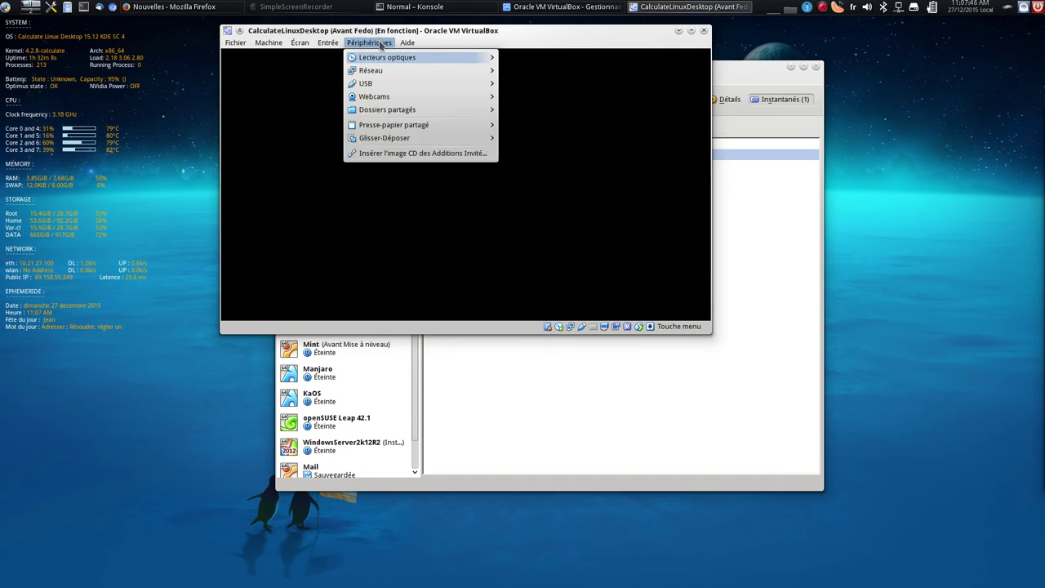
pyautogui.moveTo(392, 57)
pyautogui.click(571, 101)
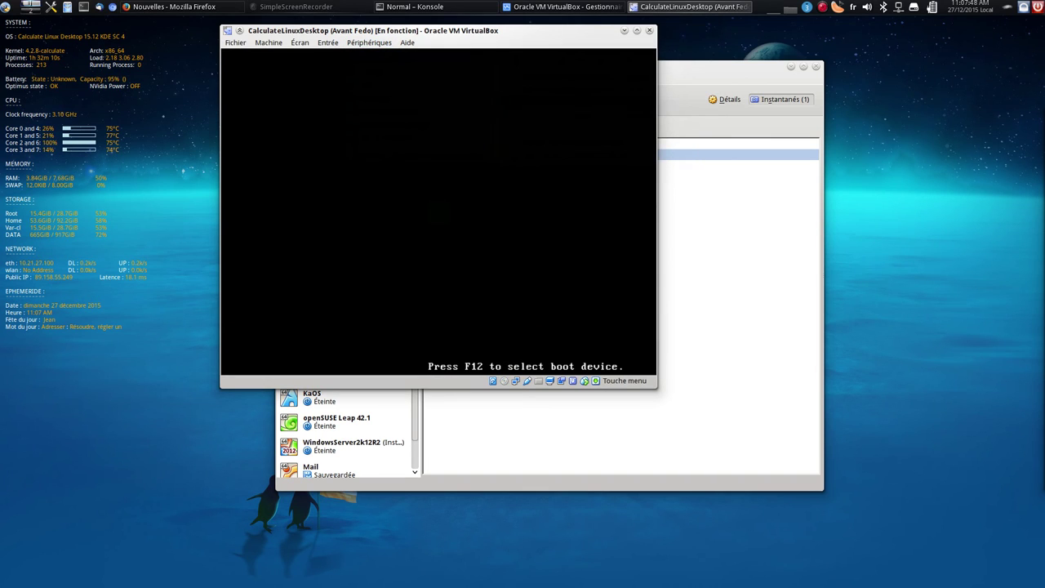
pyautogui.press('Return')
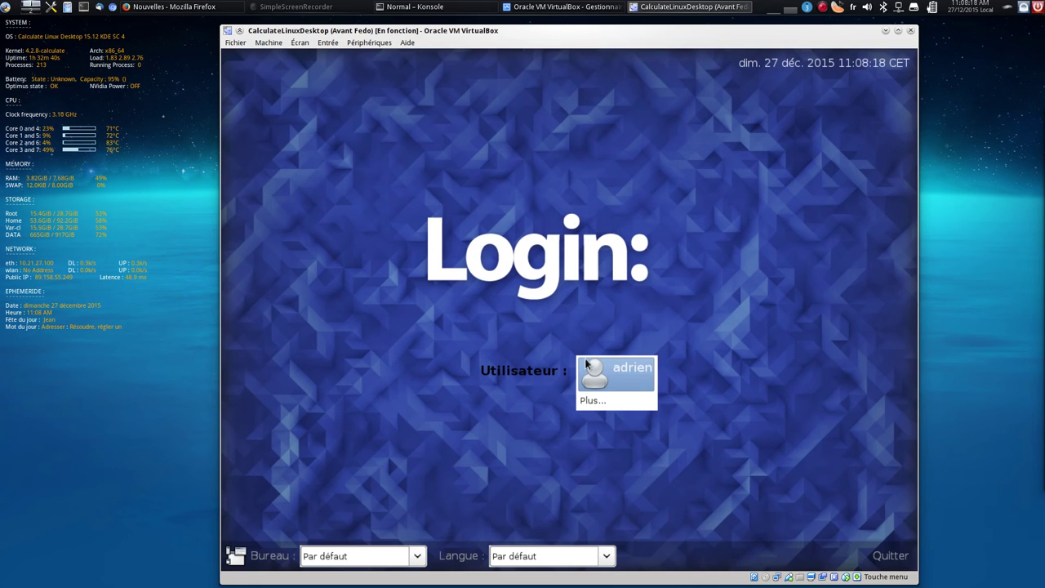
# Log in to the guest as the user by entering the account password
pyautogui.click(606, 367)
pyautogui.write('******')
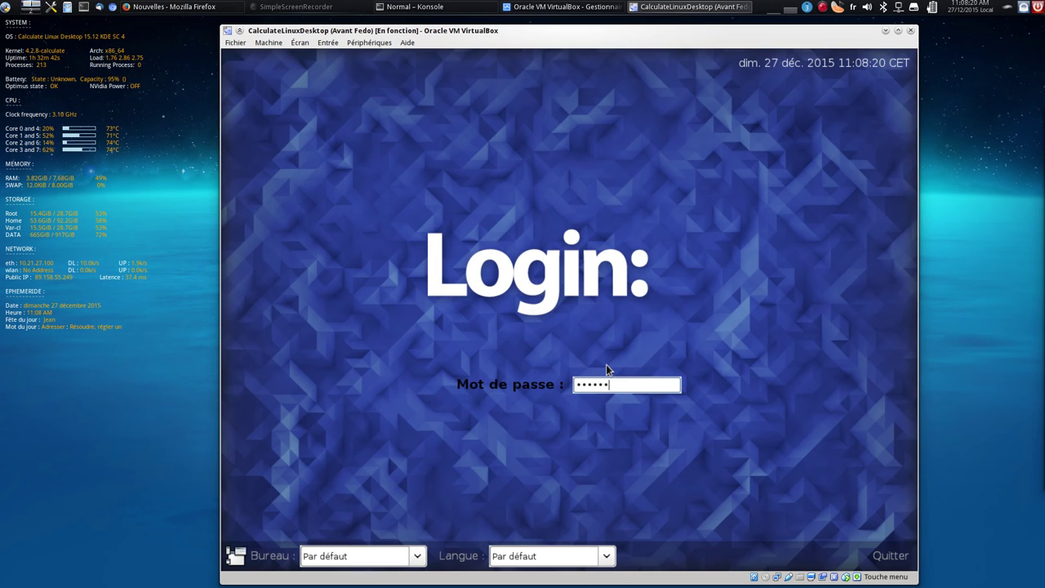
pyautogui.press('Return')
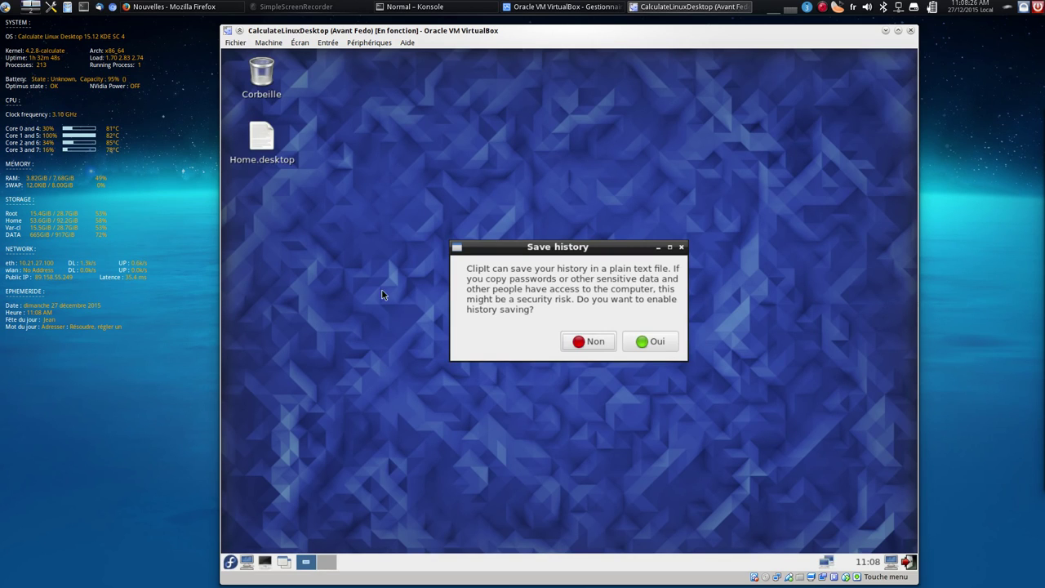
# Dismiss the clipboard prompt, drag Home.desktop off the desktop, and open /home/adrien in the file manager
pyautogui.click(650, 342)
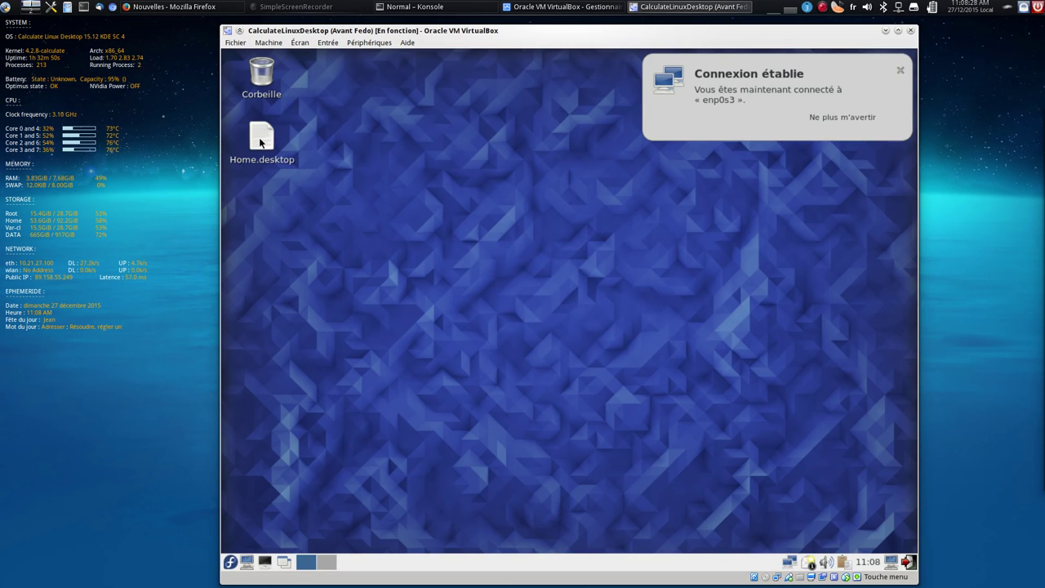
pyautogui.moveTo(263, 141); pyautogui.dragTo(364, 156)
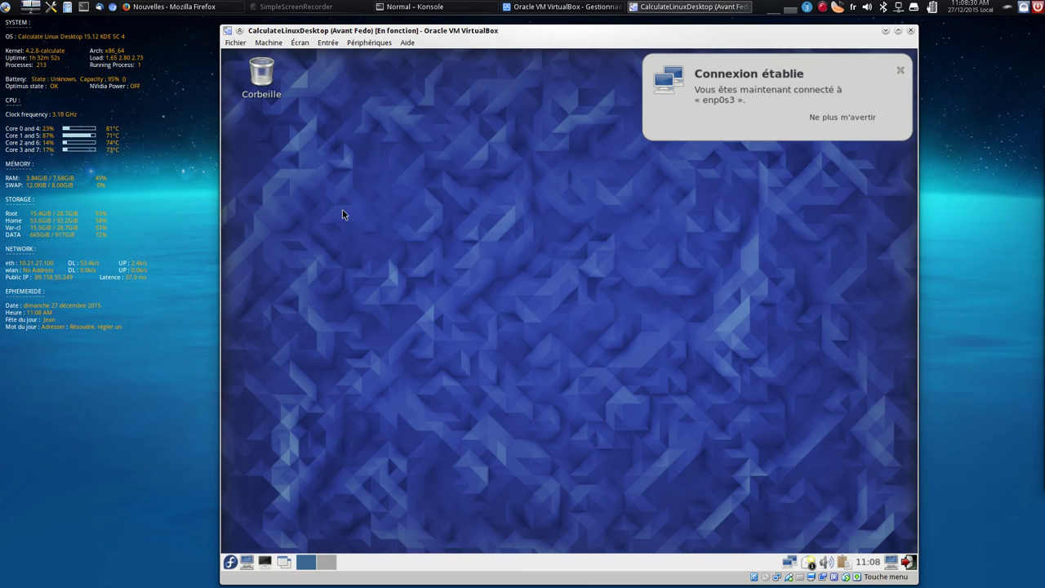
pyautogui.click(247, 562)
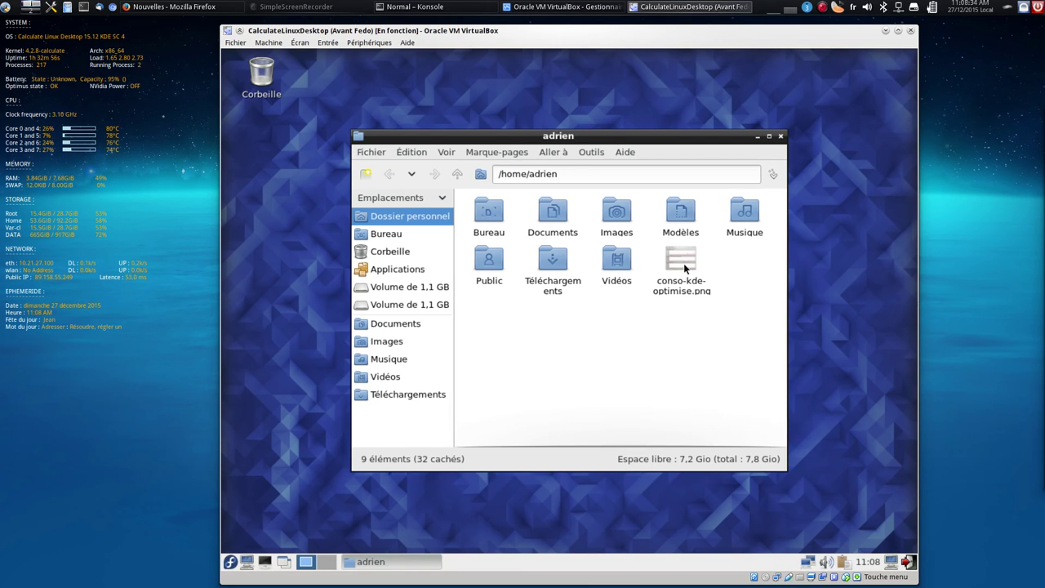
# Peek into Documents, then open Images and view image1.jpg and image2.jpg in the image viewer
pyautogui.click(658, 293)
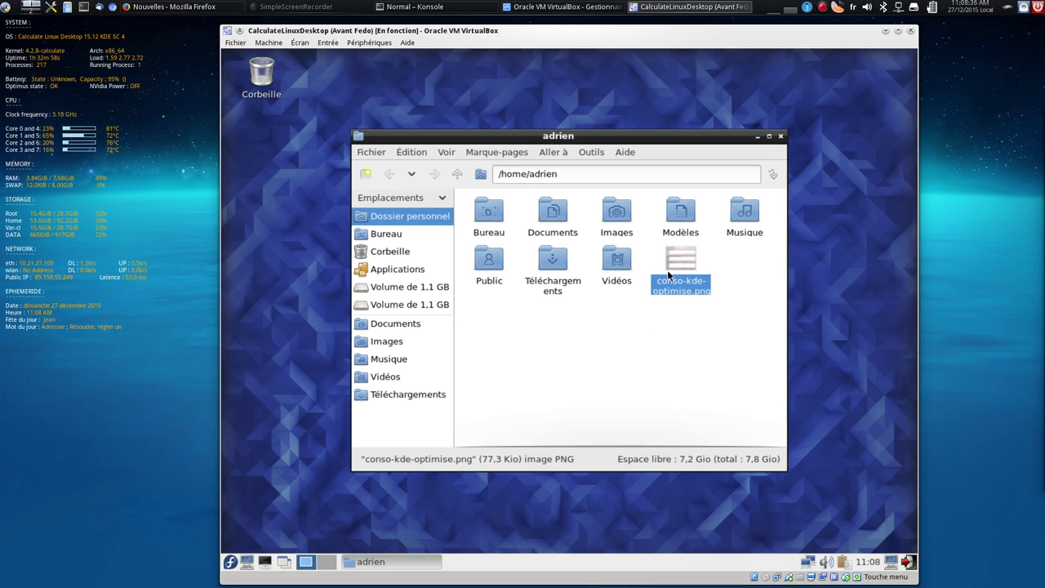
pyautogui.doubleClick(561, 213)
pyautogui.press('BackSpace')
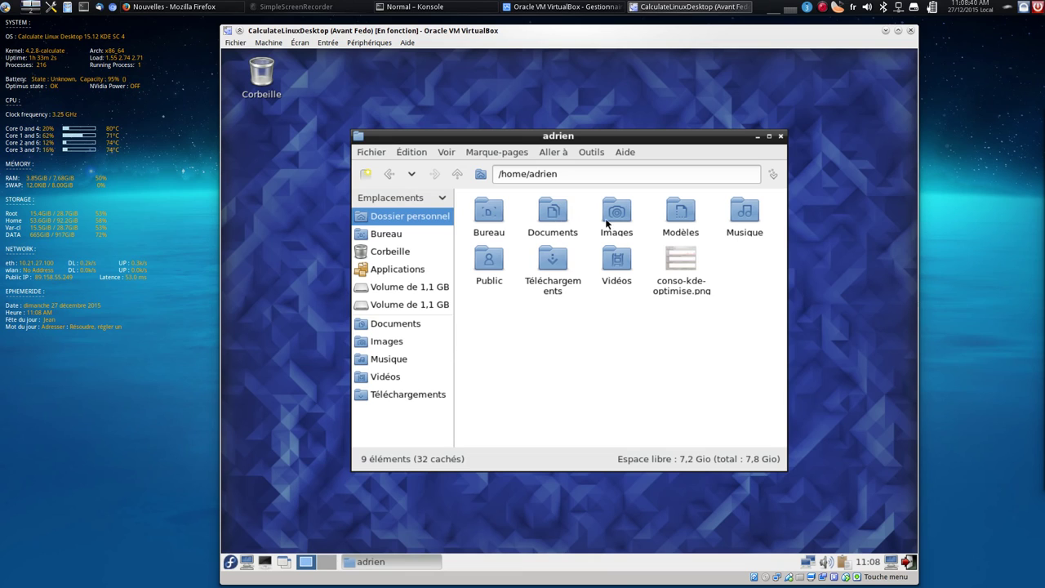
pyautogui.doubleClick(611, 222)
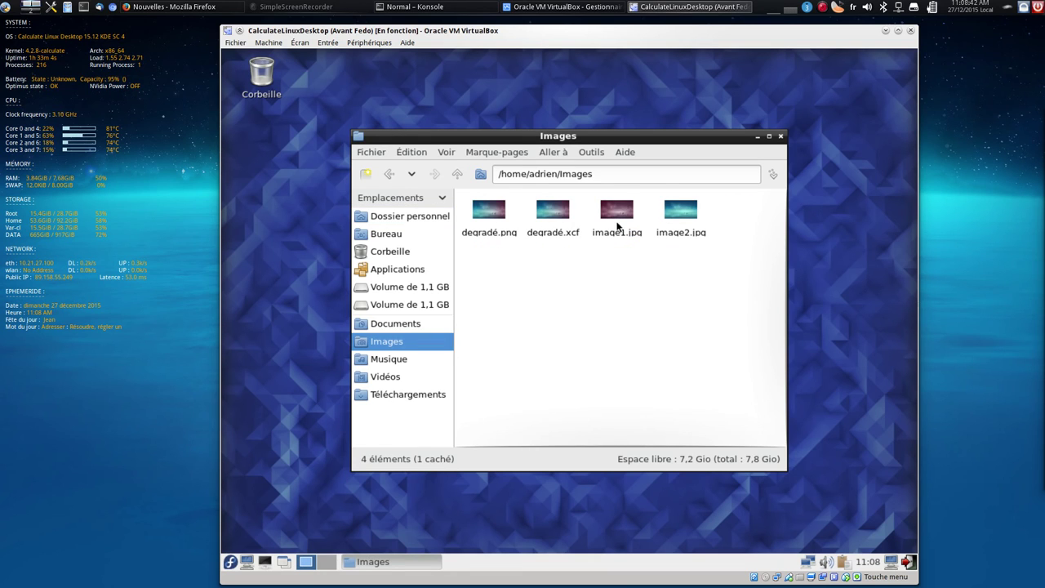
pyautogui.doubleClick(618, 226)
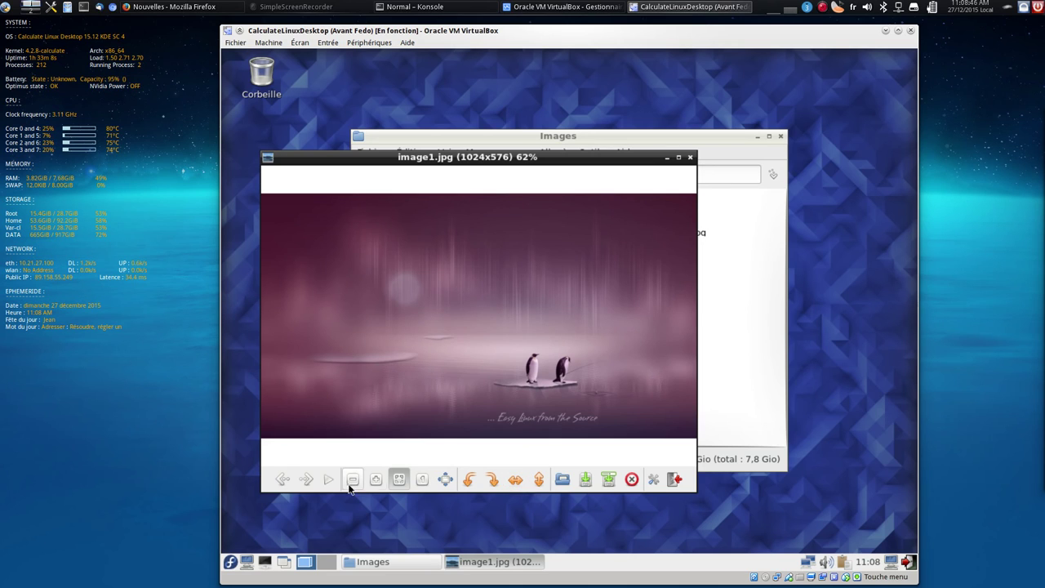
pyautogui.click(305, 479)
pyautogui.click(305, 480)
pyautogui.click(305, 480)
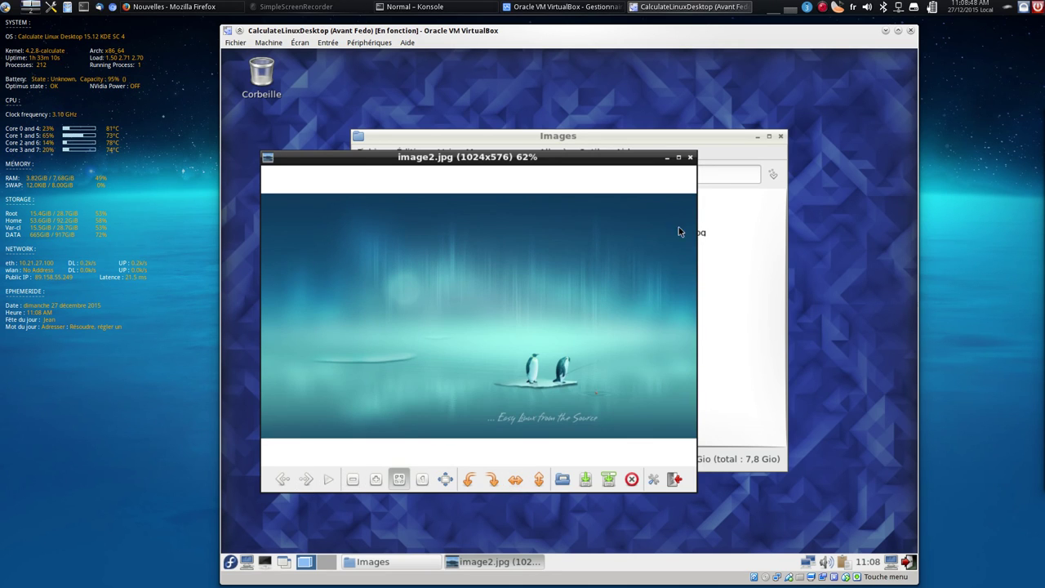
pyautogui.click(690, 156)
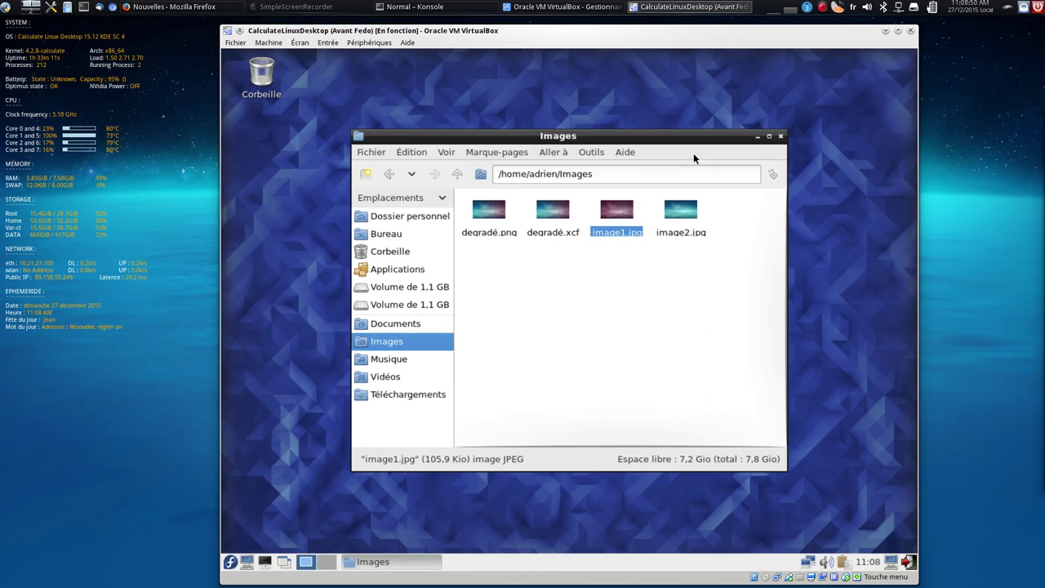
# Check the Properties of image1.jpg, including its access permissions
pyautogui.rightClick(609, 216)
pyautogui.click(717, 455)
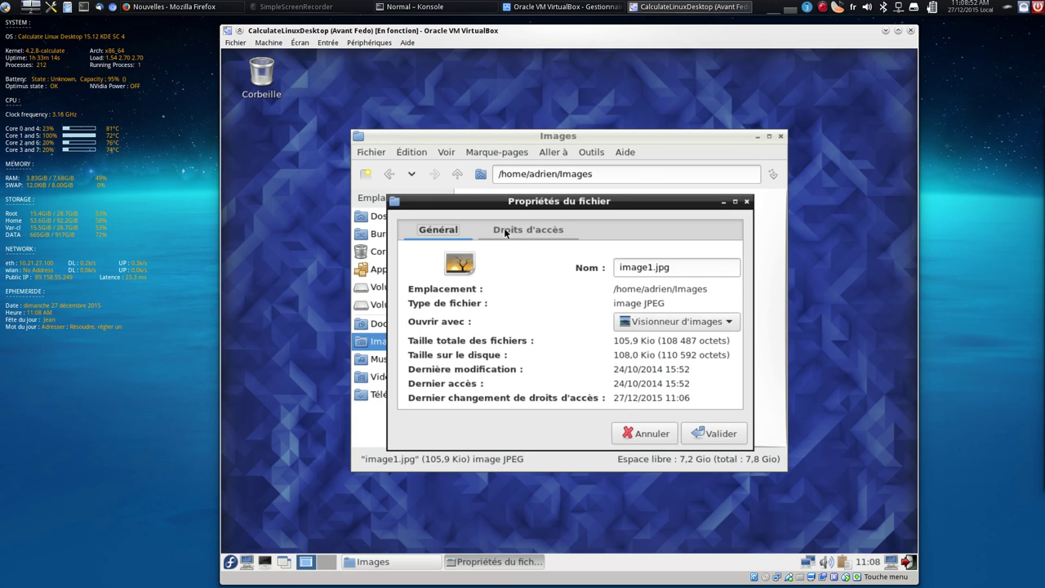
pyautogui.click(506, 232)
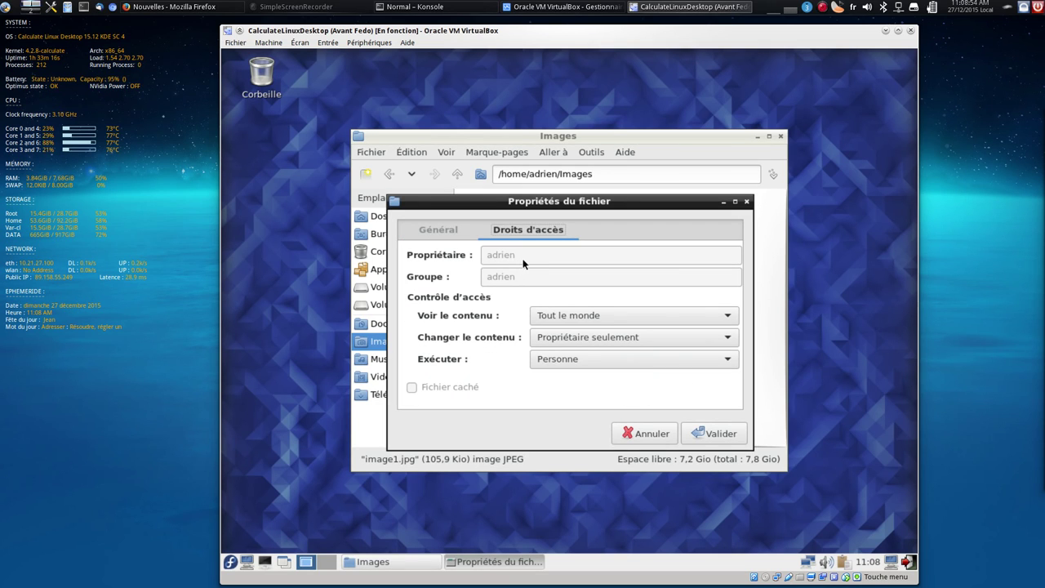
pyautogui.click(710, 435)
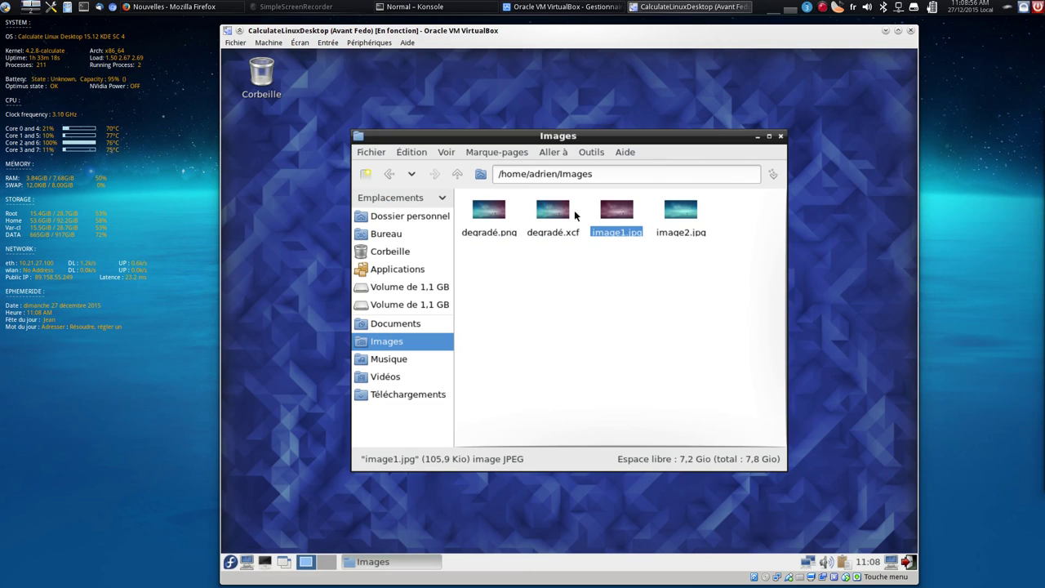
# Move image2.jpg to the trash
pyautogui.click(689, 223)
pyautogui.press('Delete')
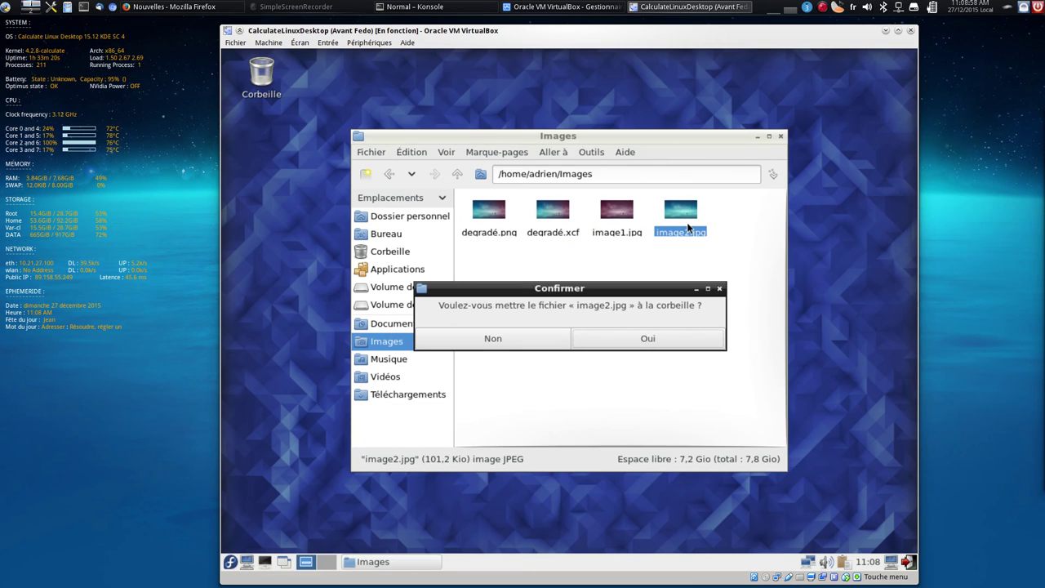
pyautogui.click(667, 337)
# From the home folder, view conso-kde-optimise.png and browse Téléchargements, Musique and Bureau
pyautogui.click(454, 173)
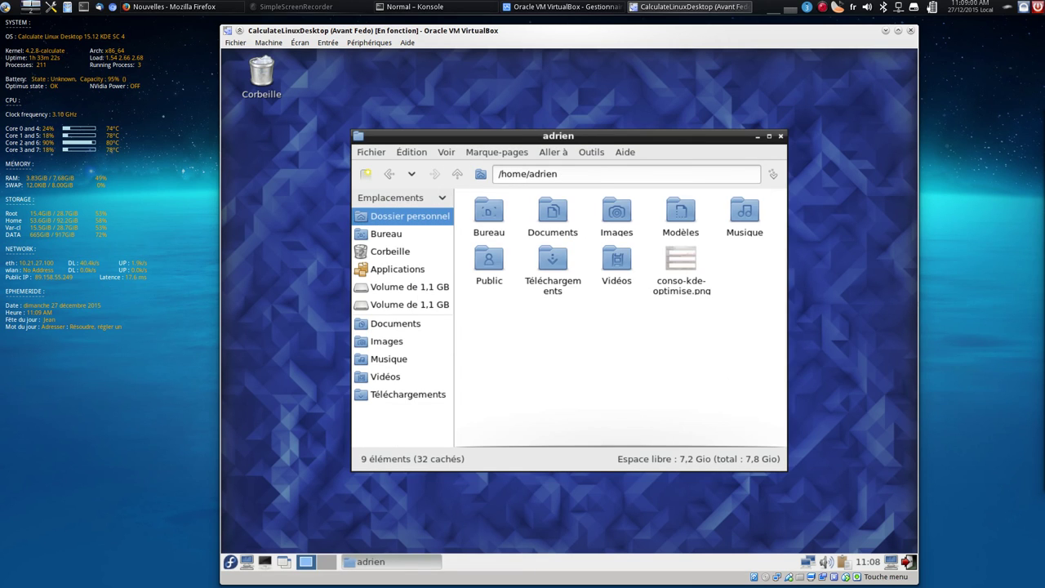
pyautogui.doubleClick(688, 282)
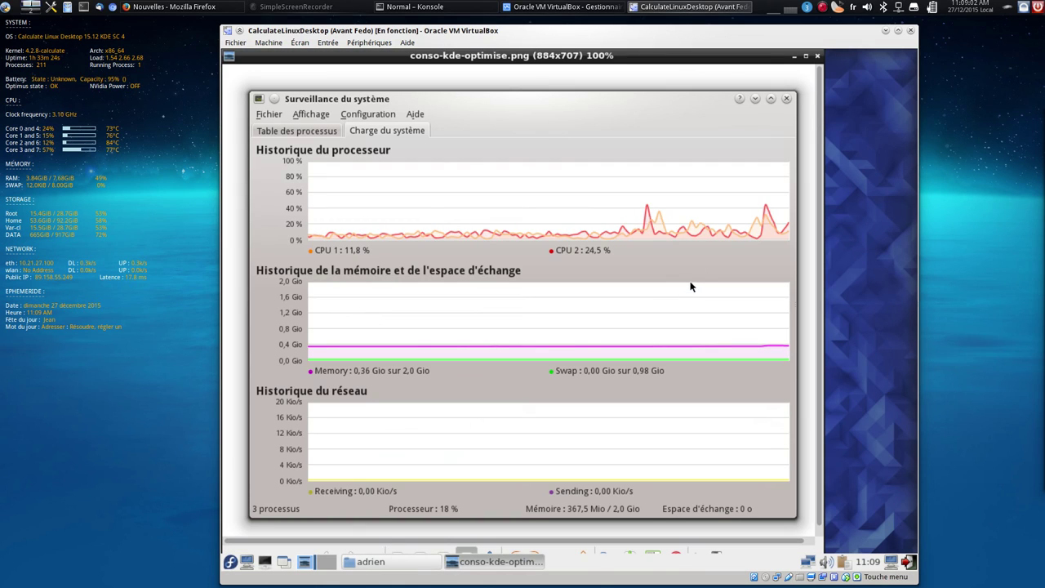
pyautogui.click(819, 56)
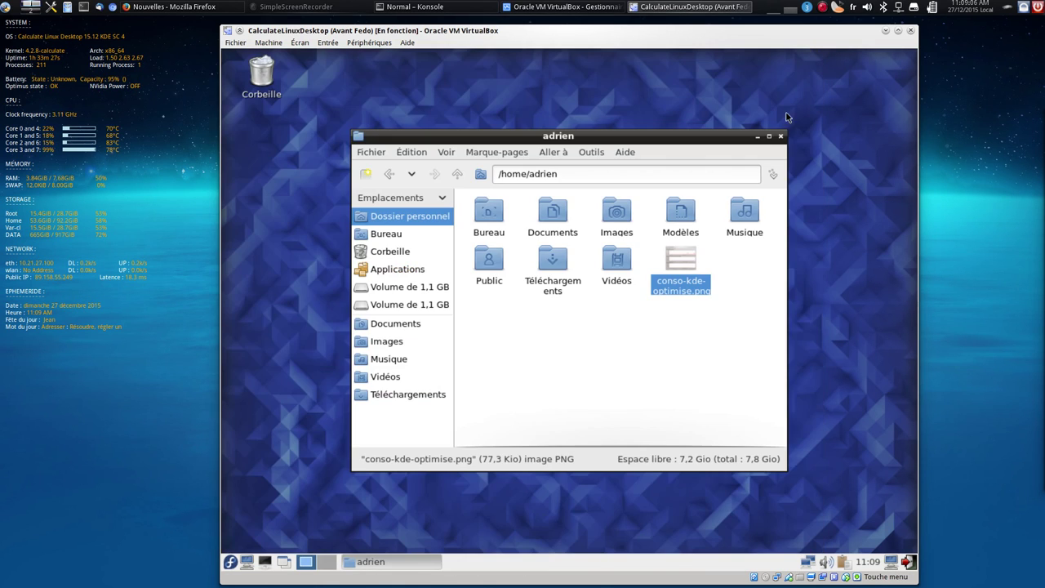
pyautogui.doubleClick(546, 271)
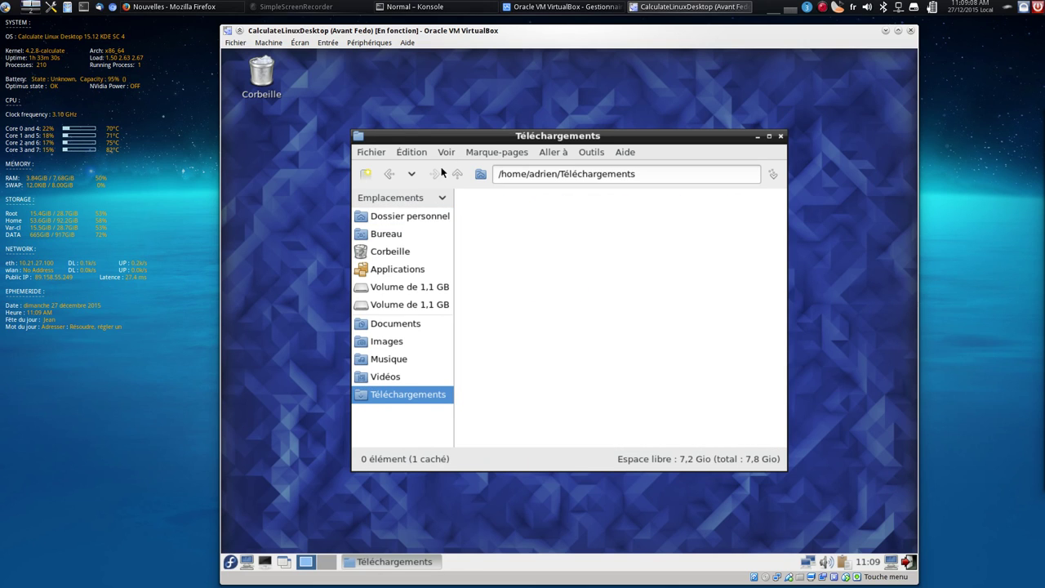
pyautogui.click(457, 173)
pyautogui.doubleClick(729, 229)
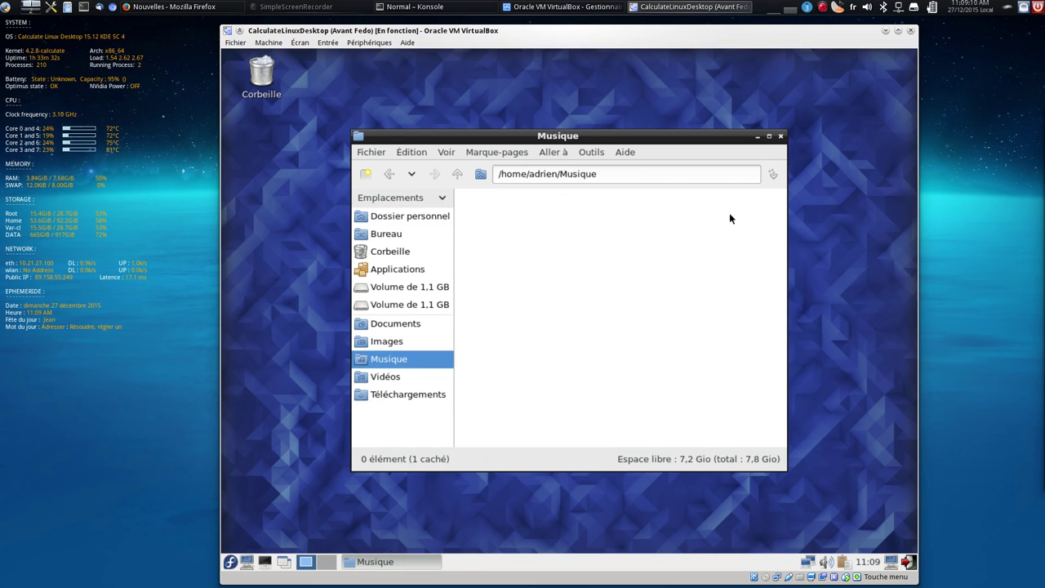
pyautogui.click(457, 174)
pyautogui.doubleClick(489, 216)
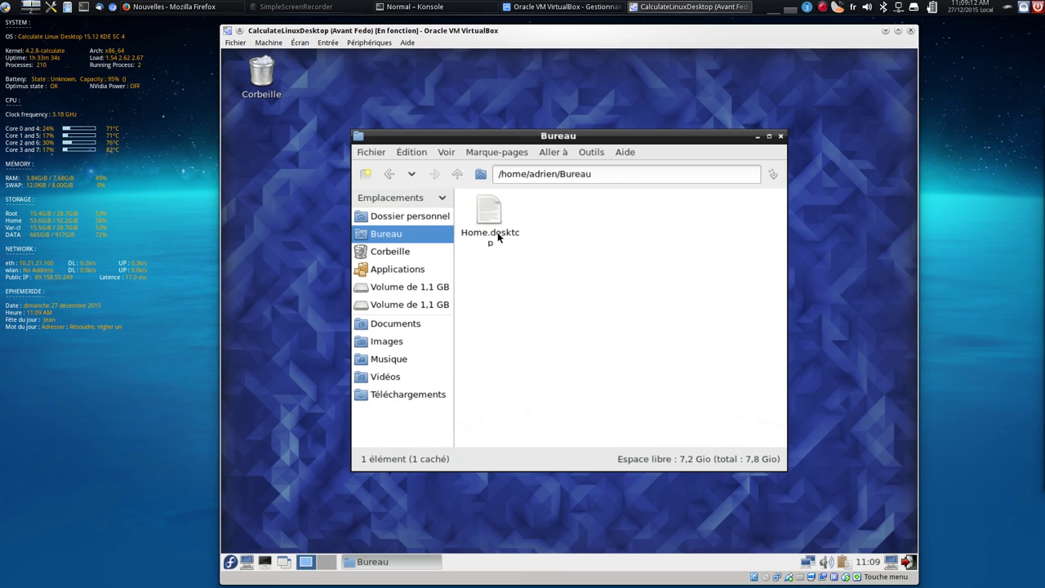
pyautogui.click(453, 171)
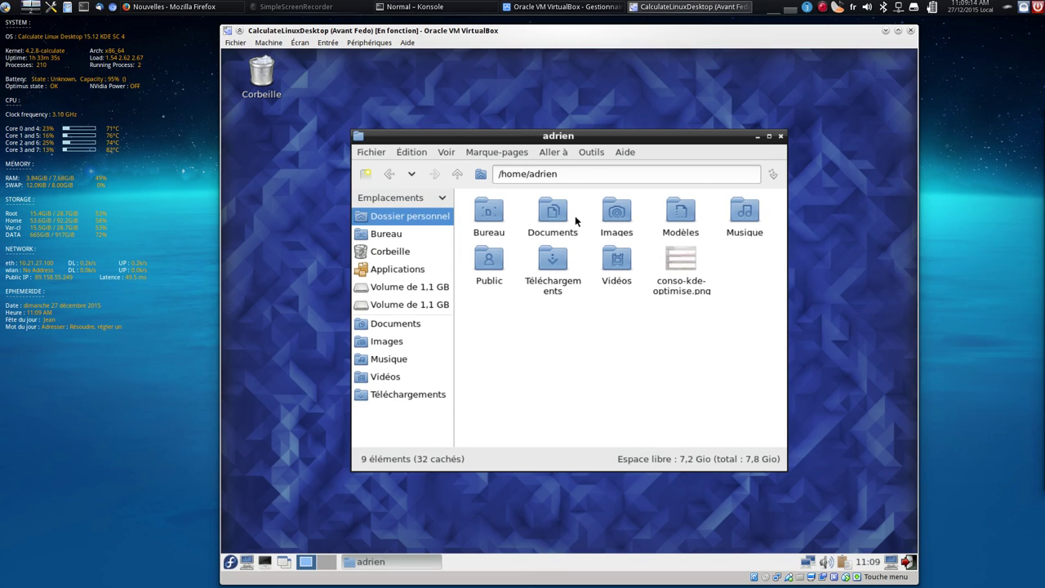
# Close the file manager and choose Déconnexion from the Fedora menu to bring up the session exit dialog
pyautogui.click(781, 137)
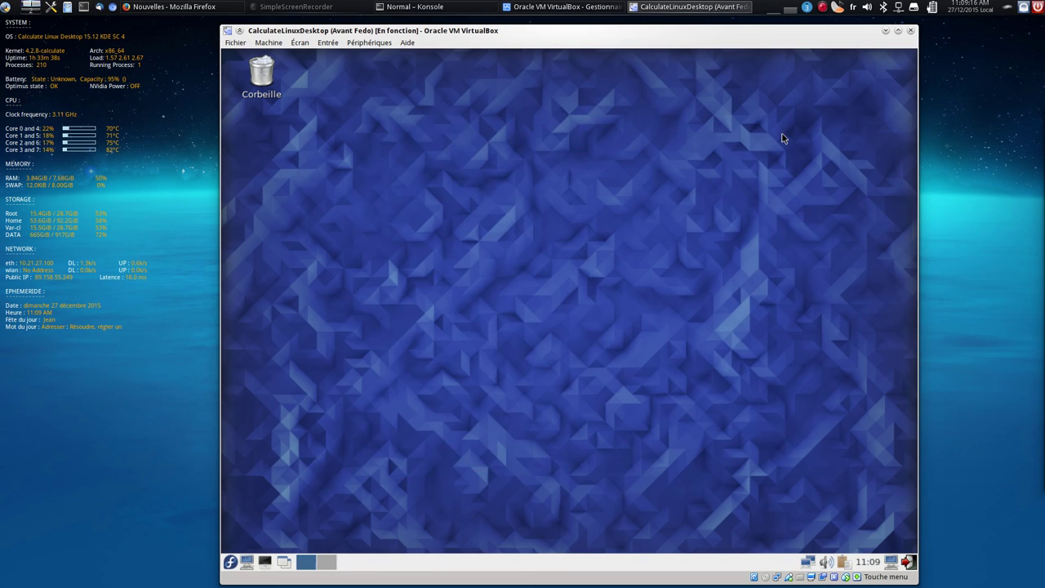
pyautogui.click(231, 562)
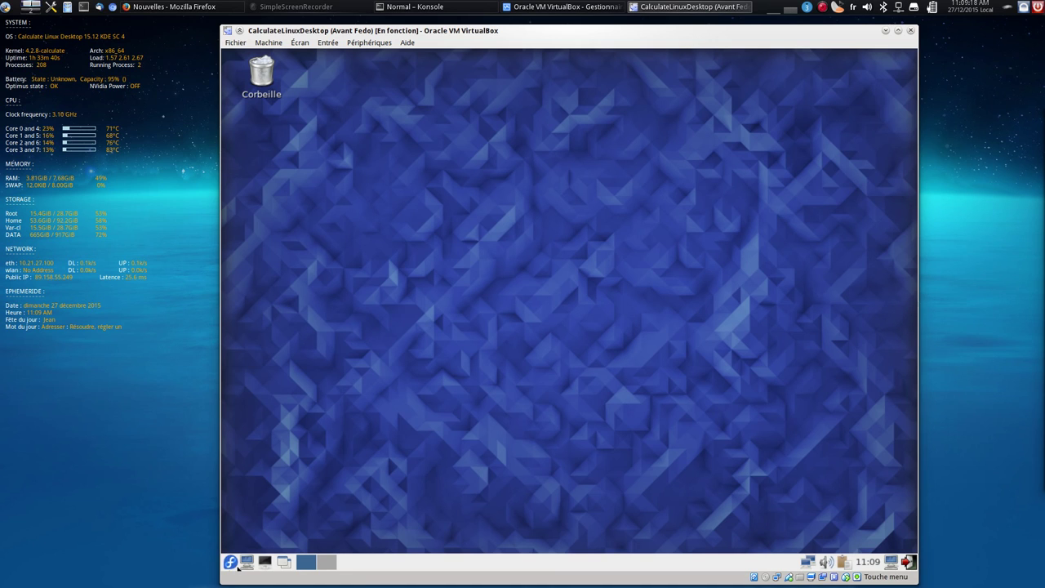
pyautogui.click(269, 546)
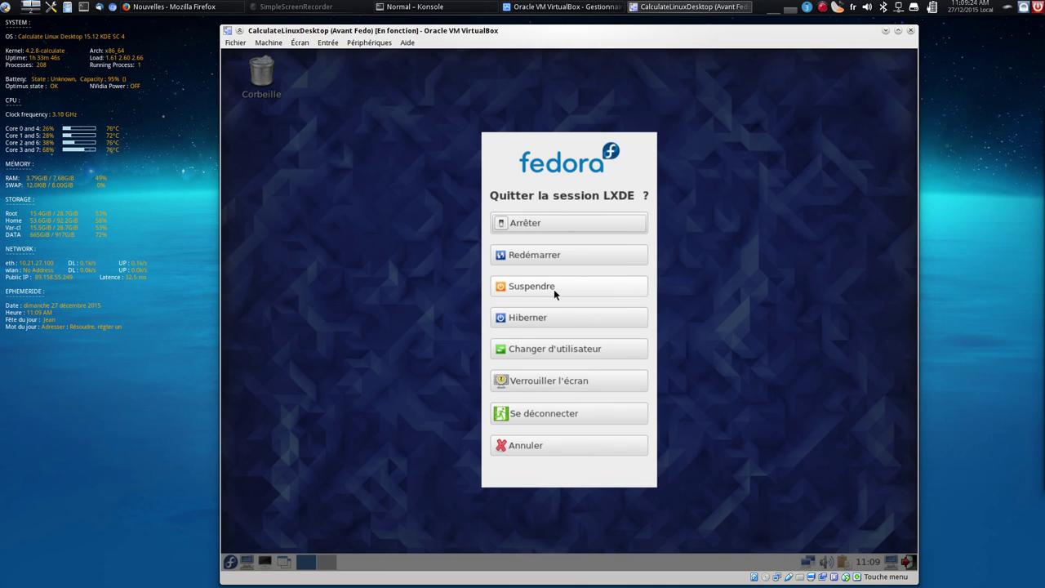
# Shut down the guest with Arrêter and close the VirtualBox Gestionnaire de machines window
pyautogui.click(567, 222)
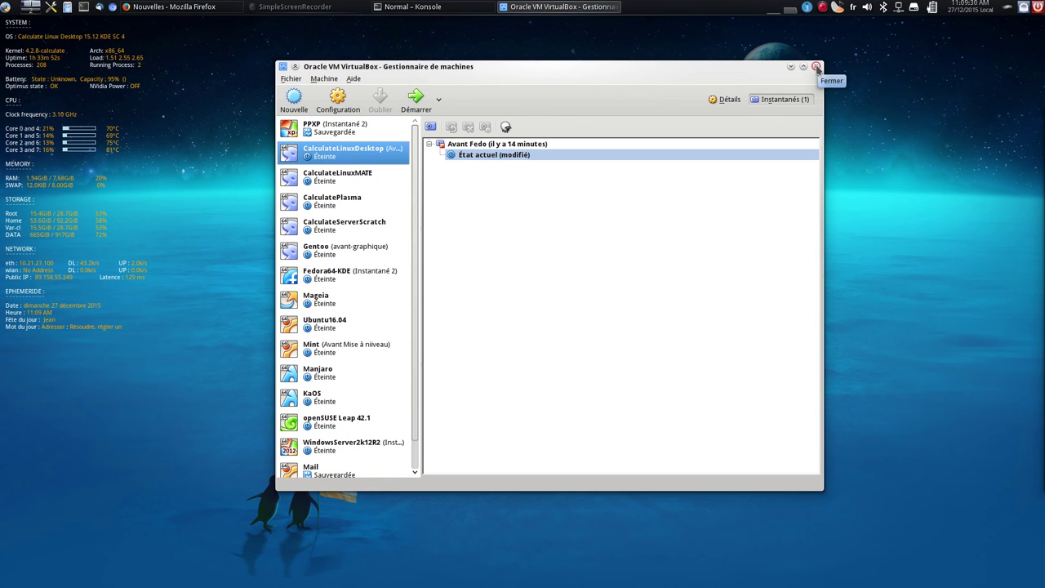
pyautogui.click(817, 67)
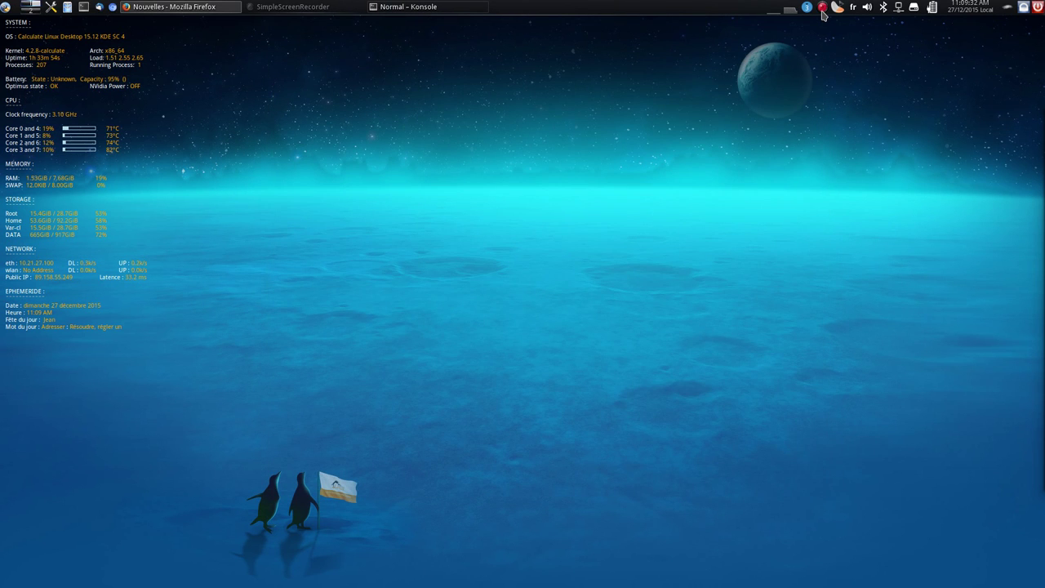